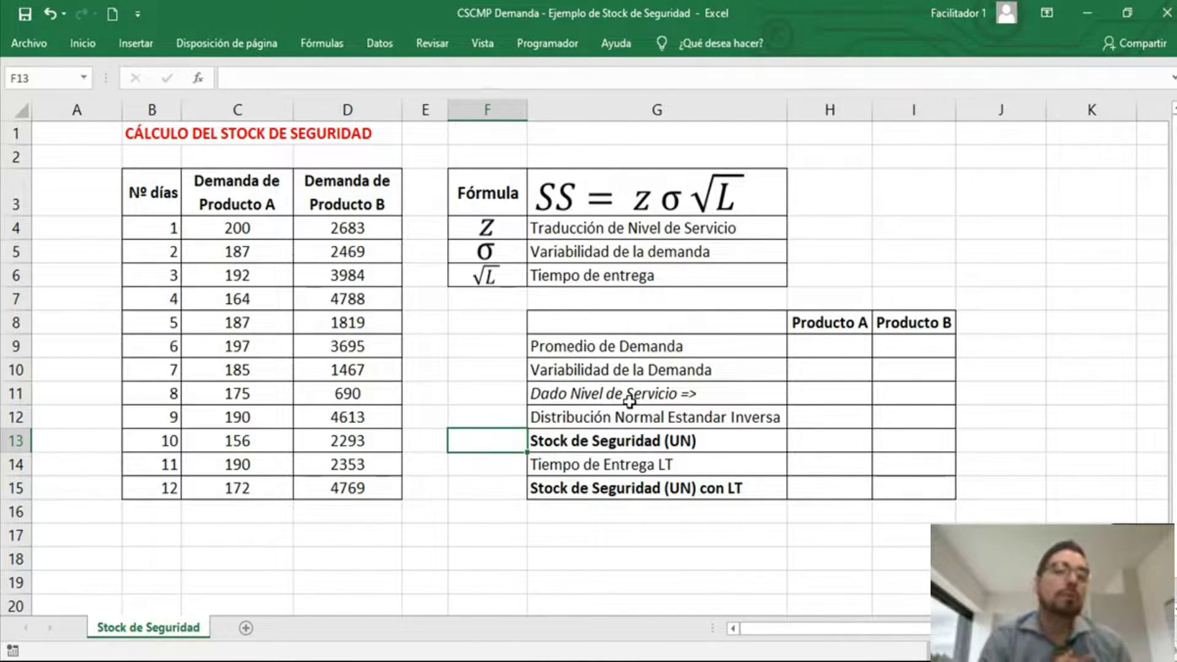
Review the safety stock formula and its three components: service level, demand variability and delivery time
drag(490, 197, 705, 203)
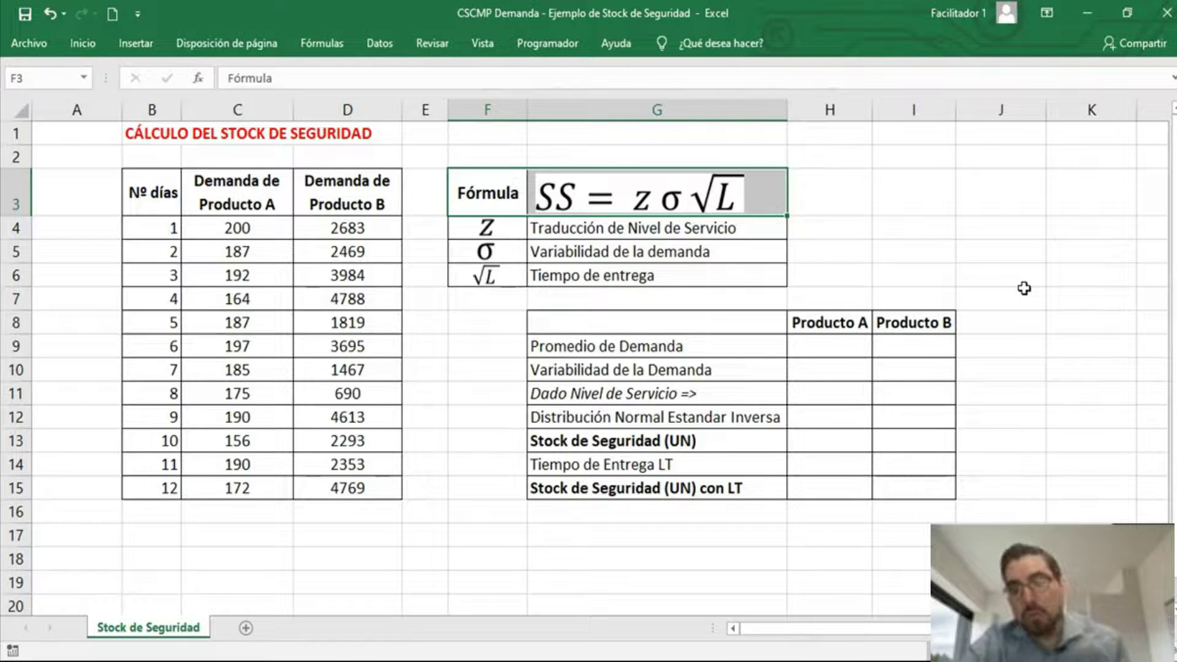
click(841, 206)
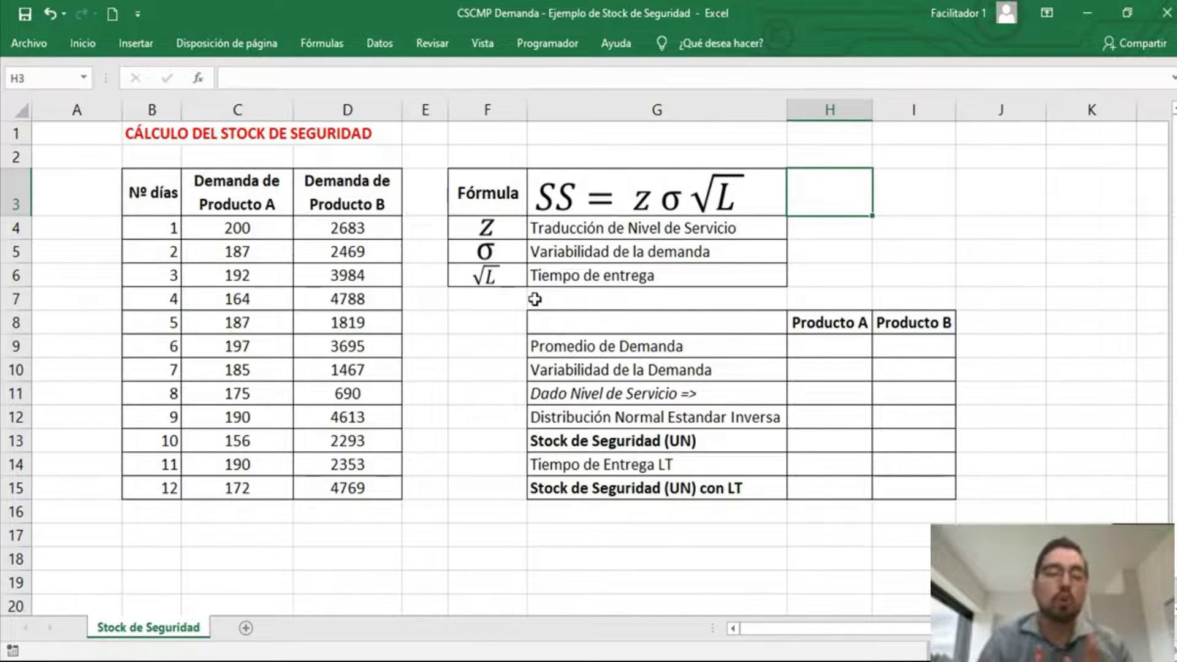
drag(737, 223, 481, 231)
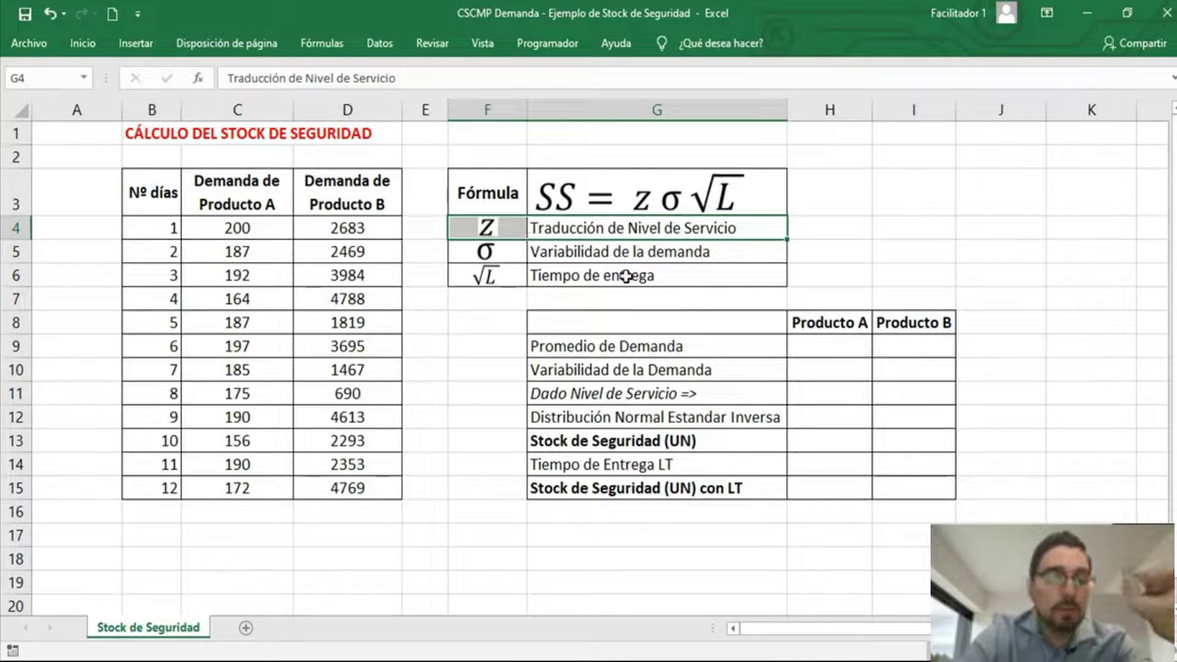
click(718, 255)
drag(718, 255, 476, 251)
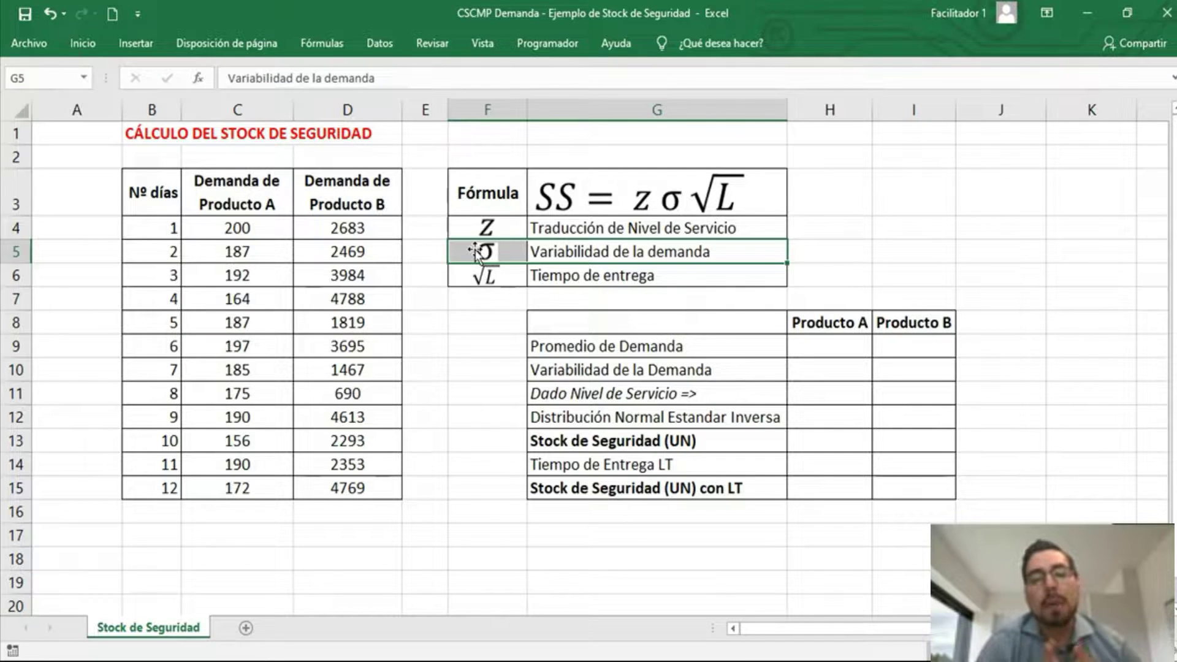
drag(664, 281, 486, 282)
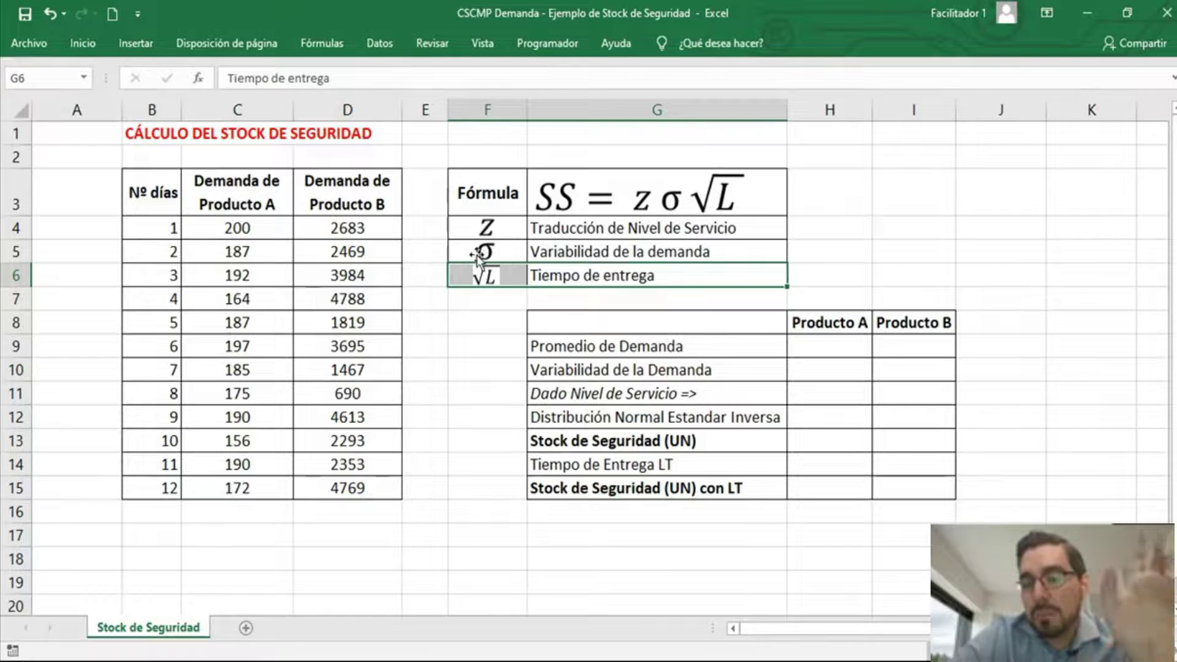
drag(453, 251, 663, 241)
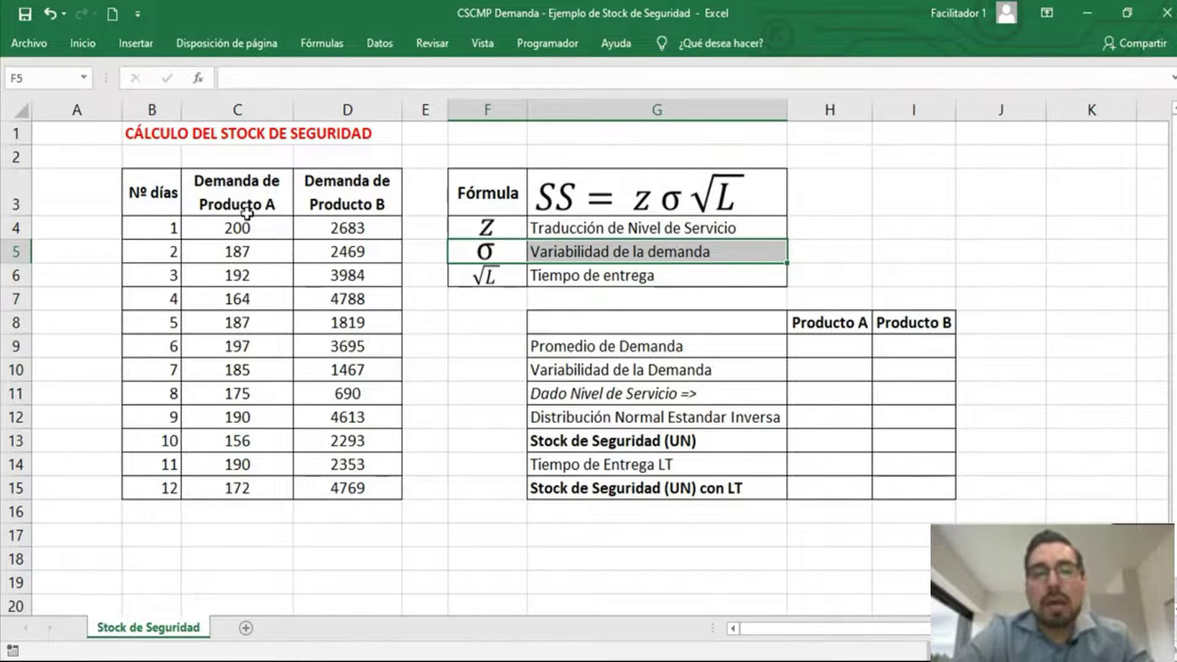
Examine the 12 days of demand data recorded for Producto A and Producto B
drag(249, 199, 256, 481)
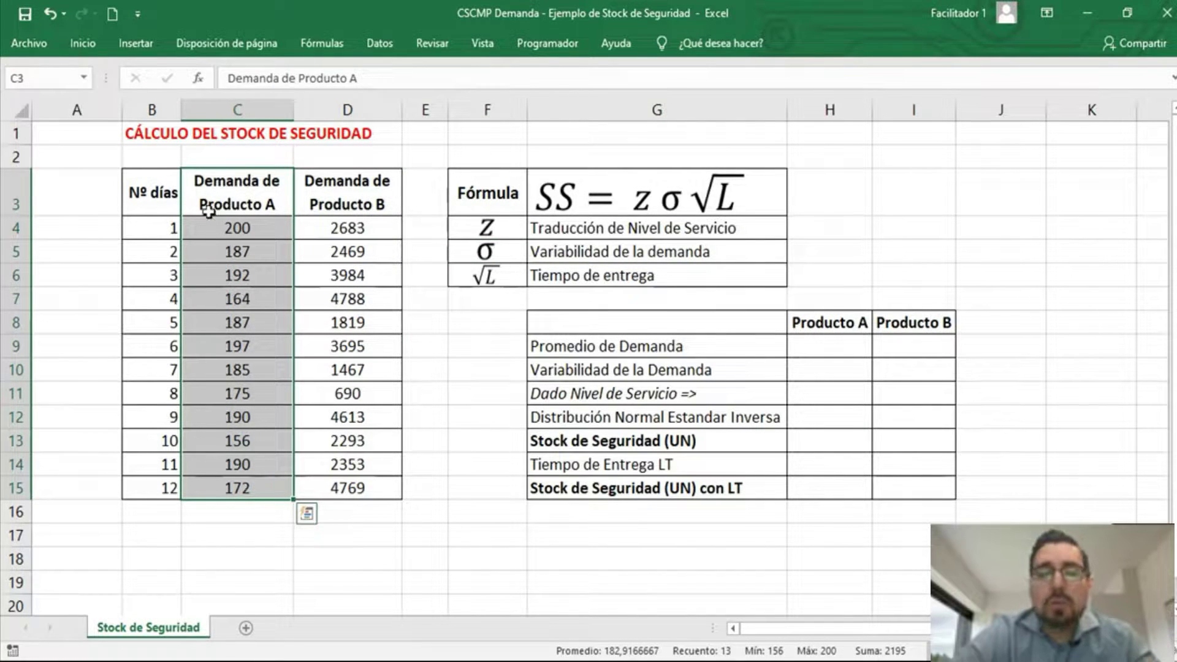
drag(158, 232, 165, 473)
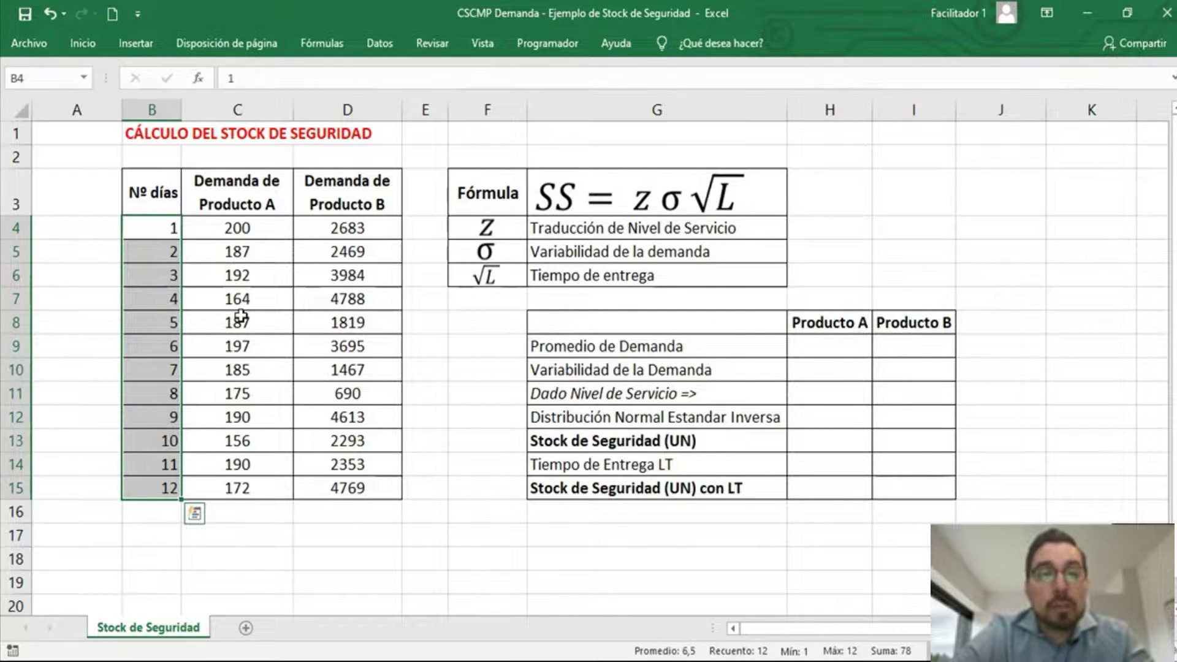
drag(233, 231, 236, 486)
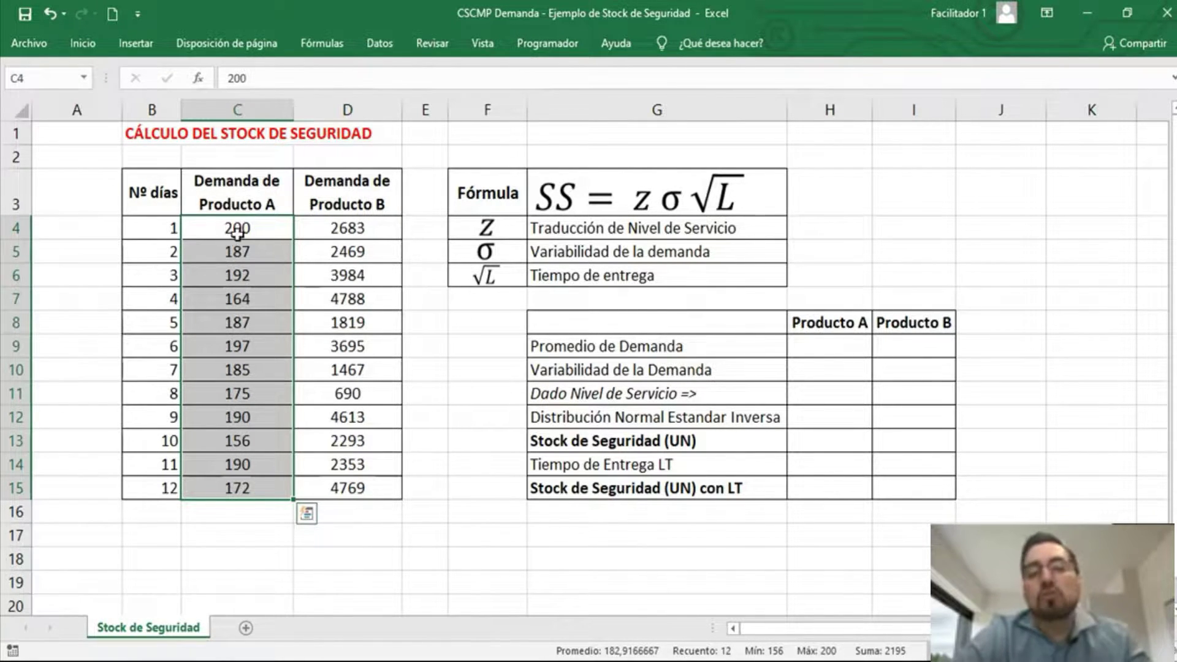
drag(238, 231, 239, 483)
drag(341, 231, 325, 487)
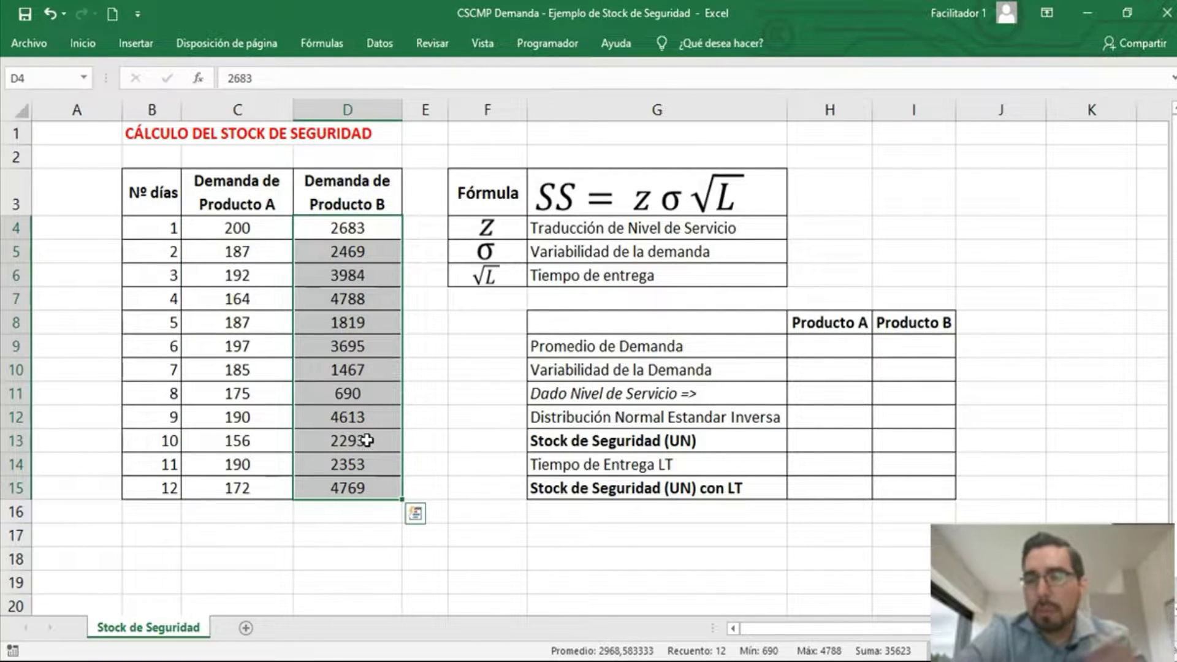
Calculate Producto A's average demand in H9 with PROMEDIO over C4:C15
click(864, 349)
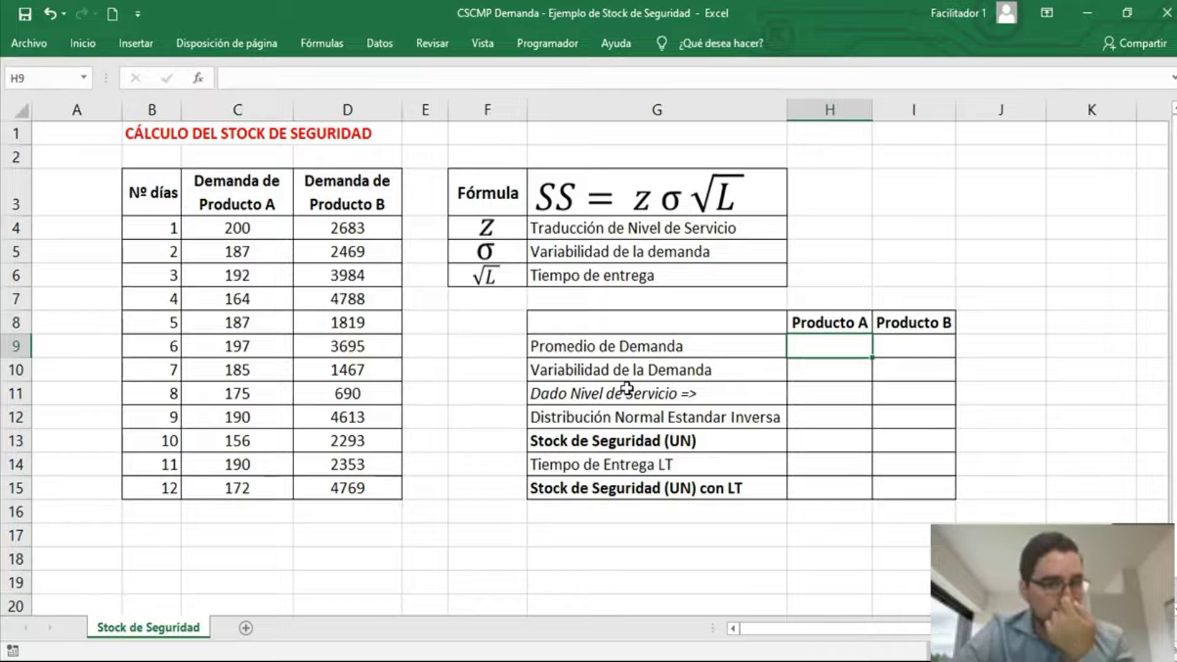
text(+)
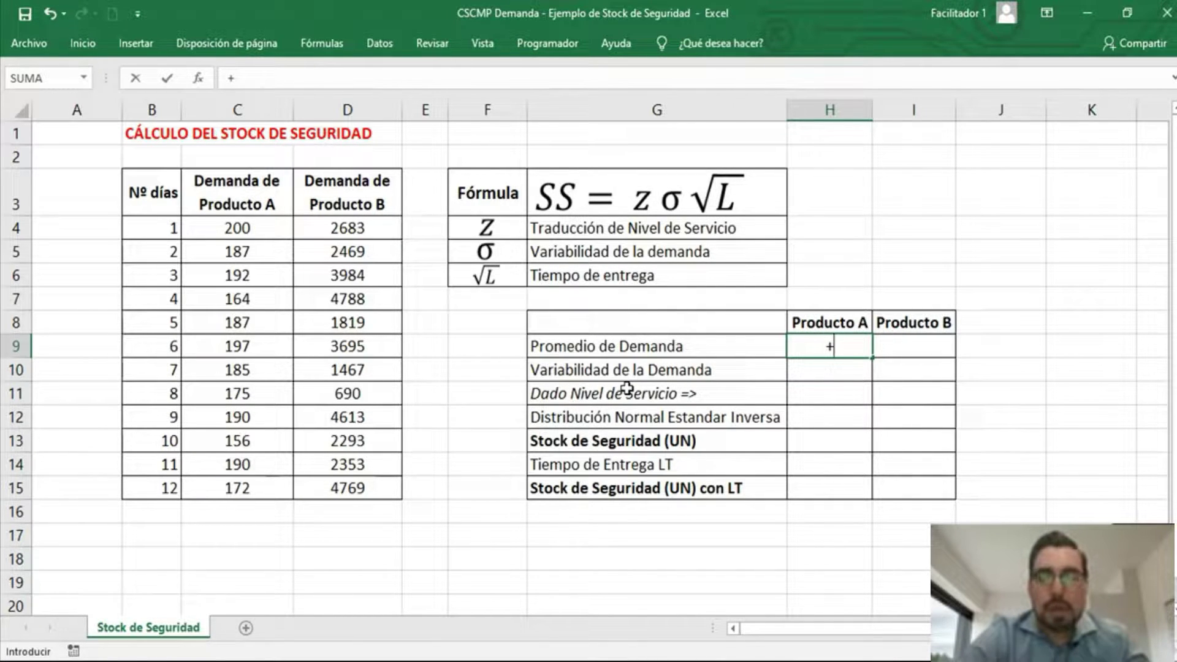
text(promedio()
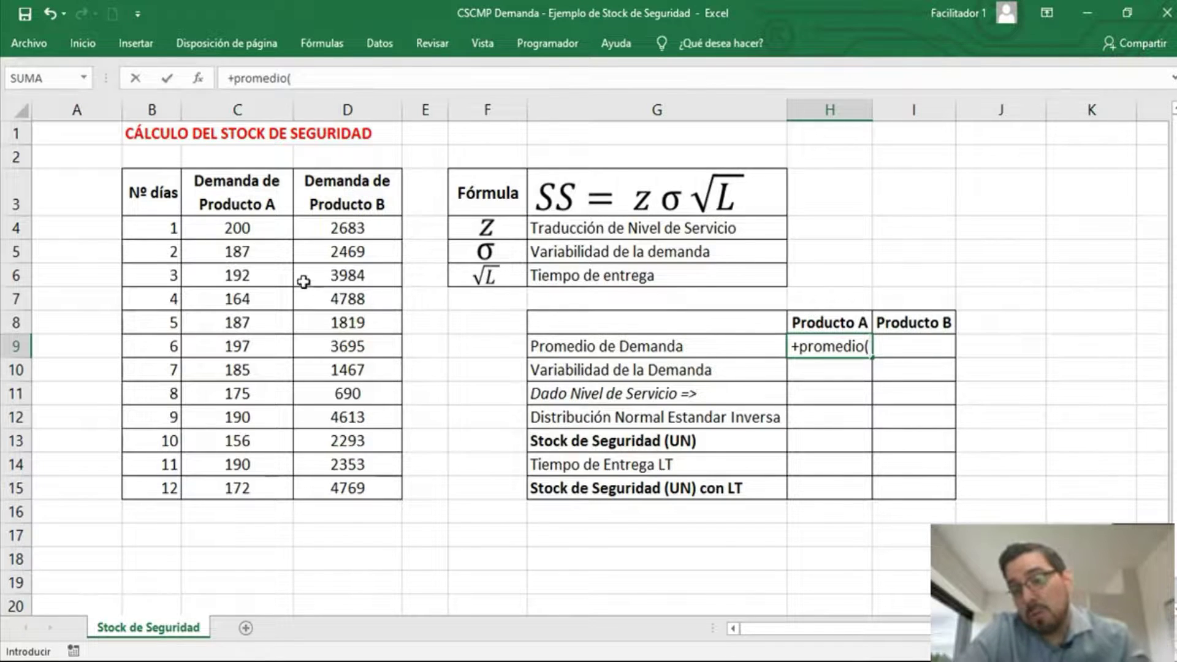
drag(255, 228, 253, 484)
text())
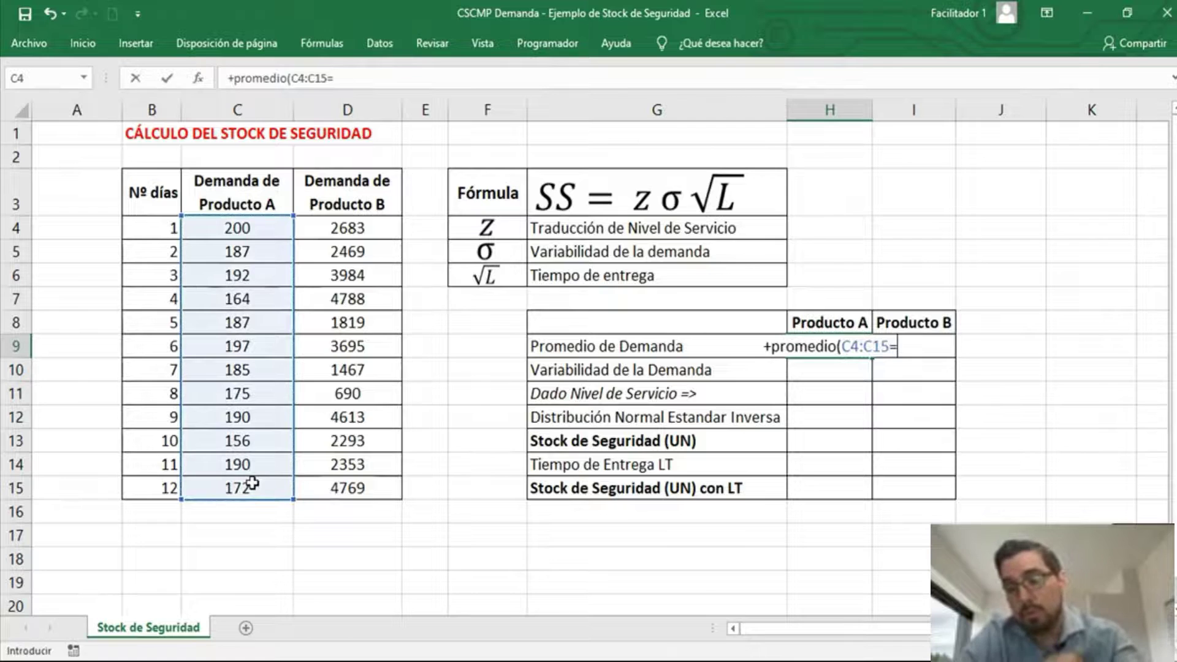
key(Return)
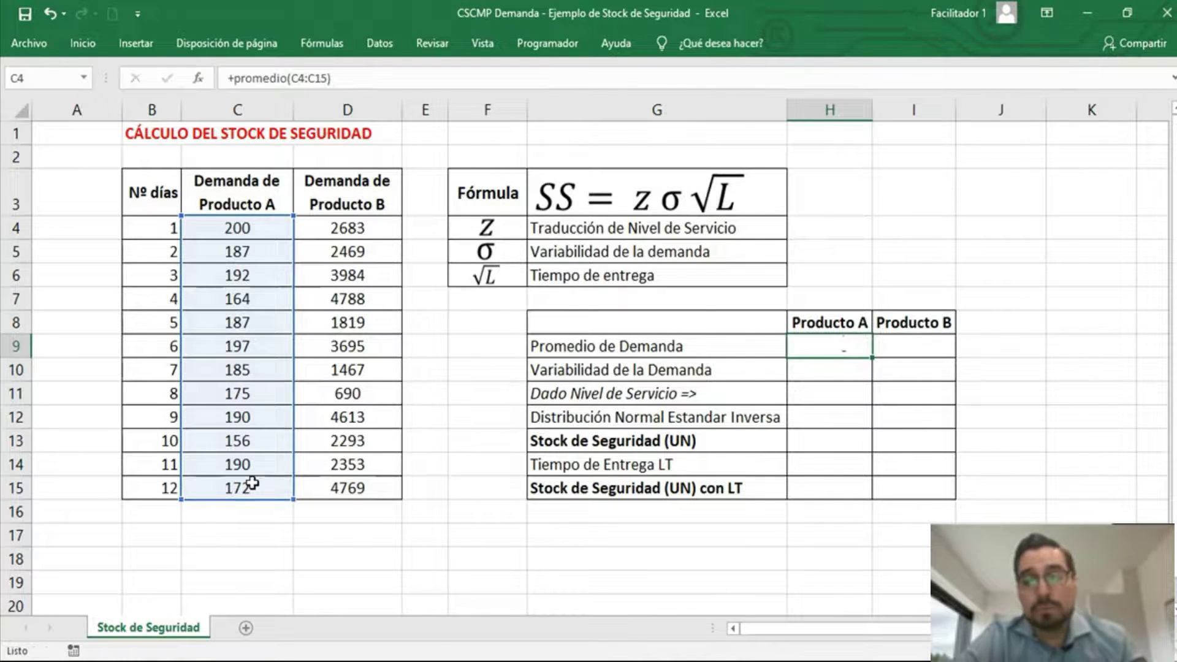
Copy Producto A's average demand formula into I9 for Producto B
key(Up)
key(ctrl+c)
key(Right)
key(ctrl+v)
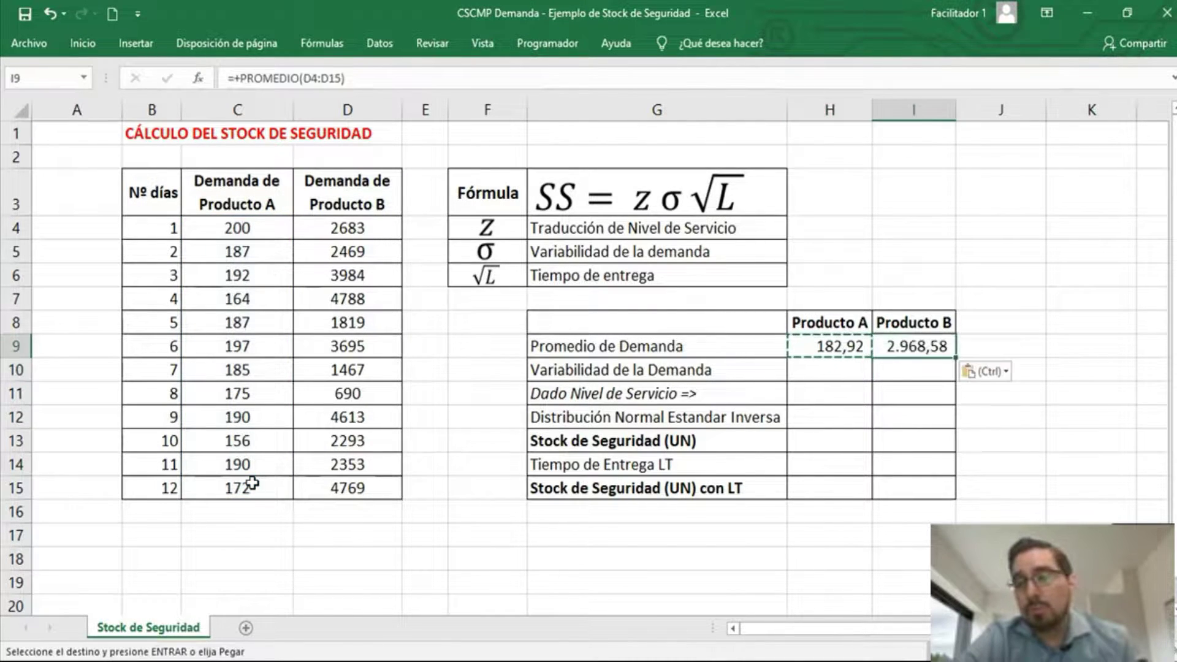
Enter Producto B's average demand in I9 as a new PROMEDIO formula over D4:D15, and check both averages
key(F2)
key(shift+Home)
text(+prom)
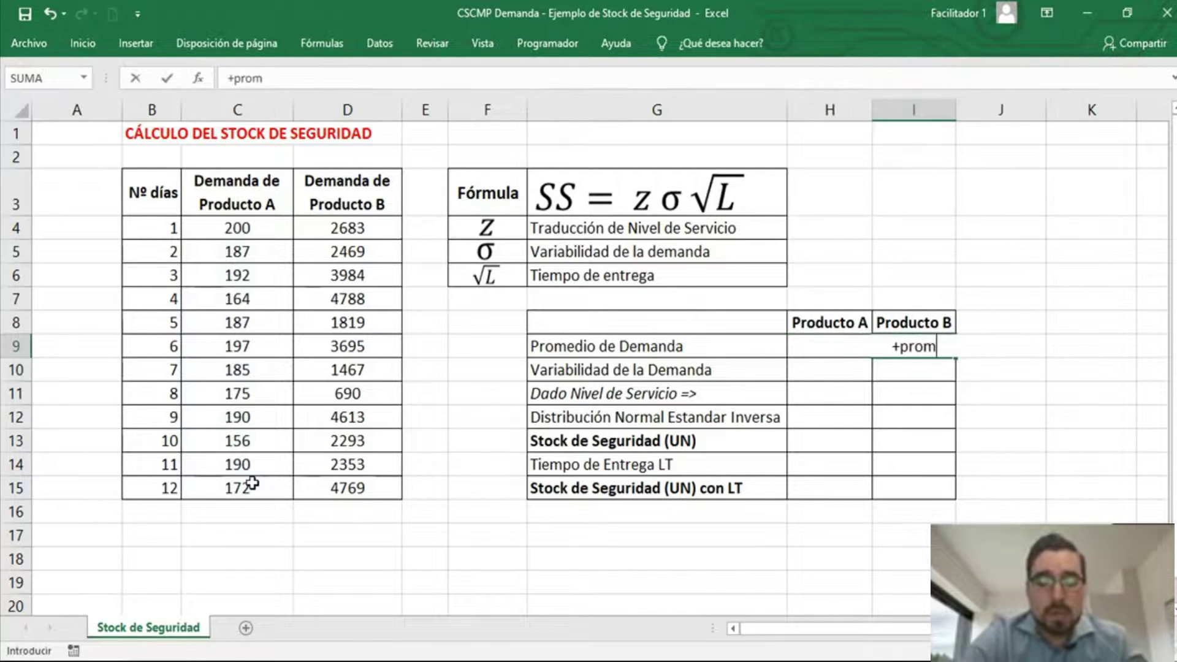
text(edio()
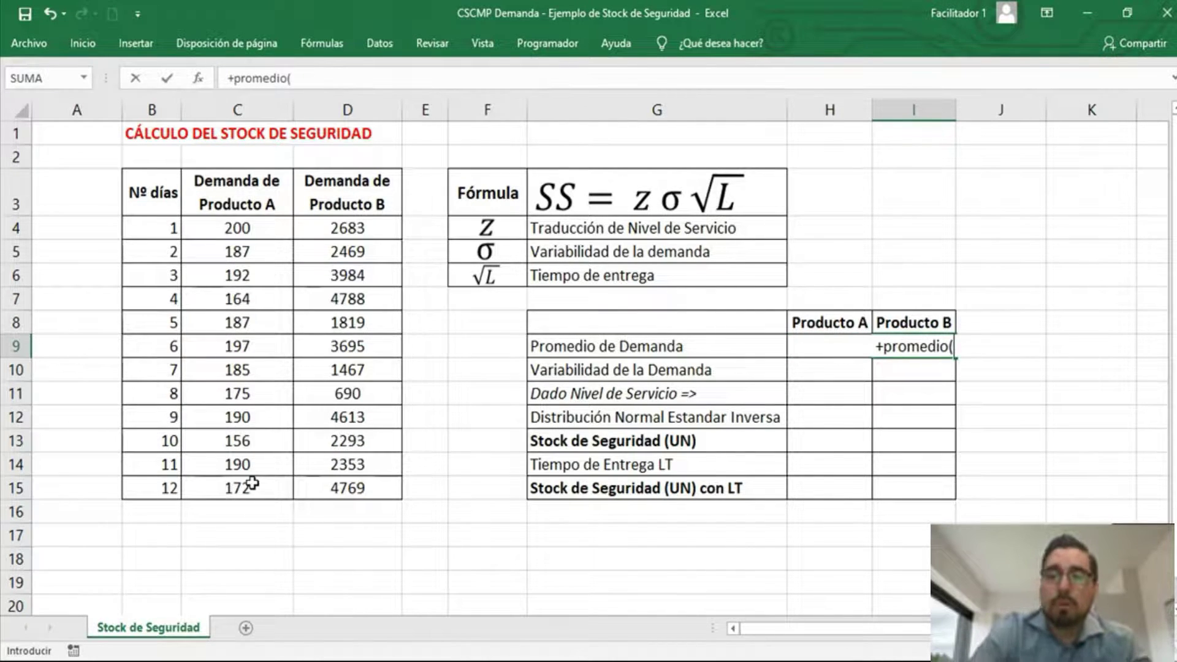
drag(349, 238, 350, 487)
text())
key(Return)
key(Up)
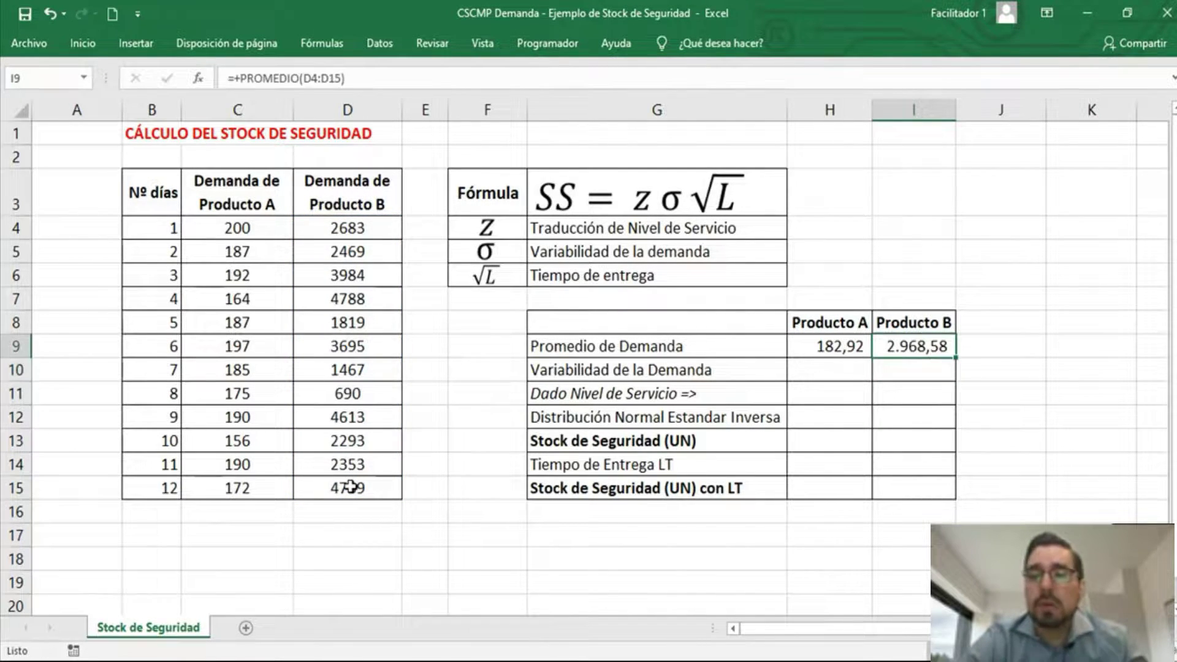
key(Left)
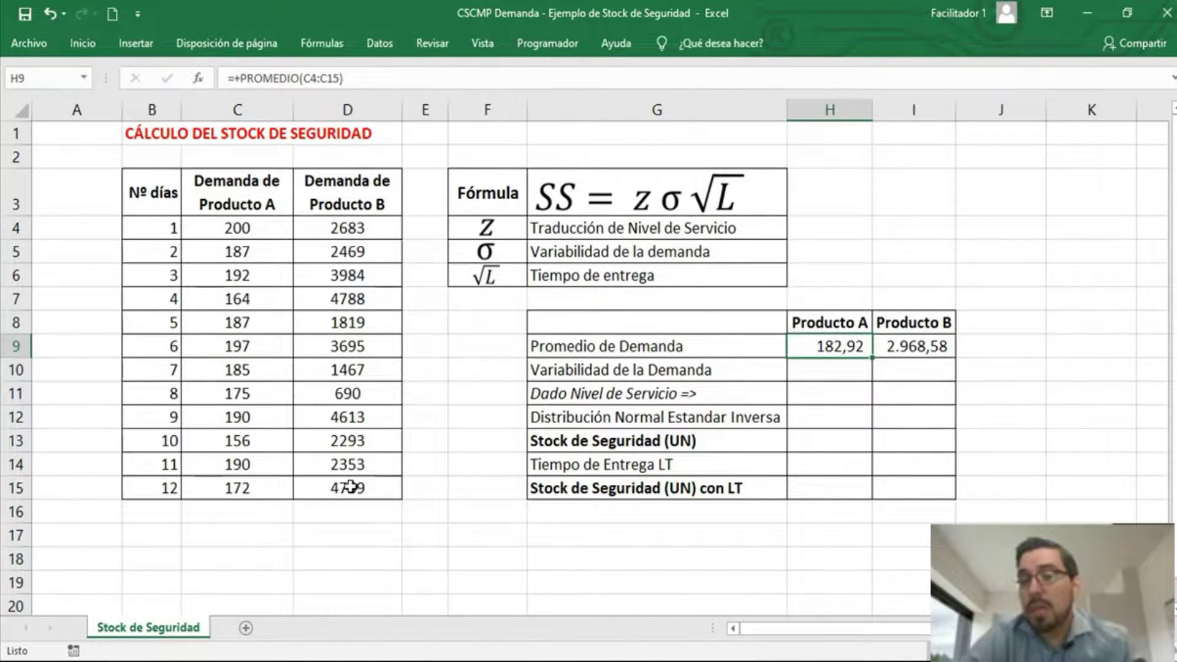
key(Right)
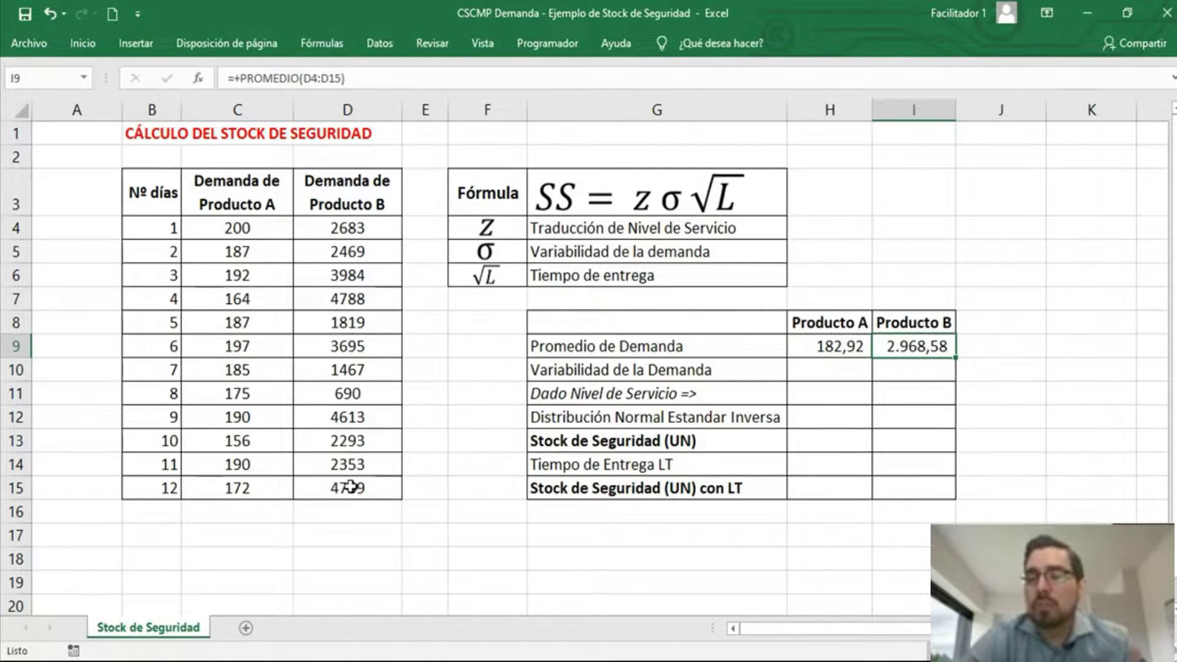
Calculate Producto A's demand variability in H10 with DESVEST.M over C4:C15
key(Down)
key(Left)
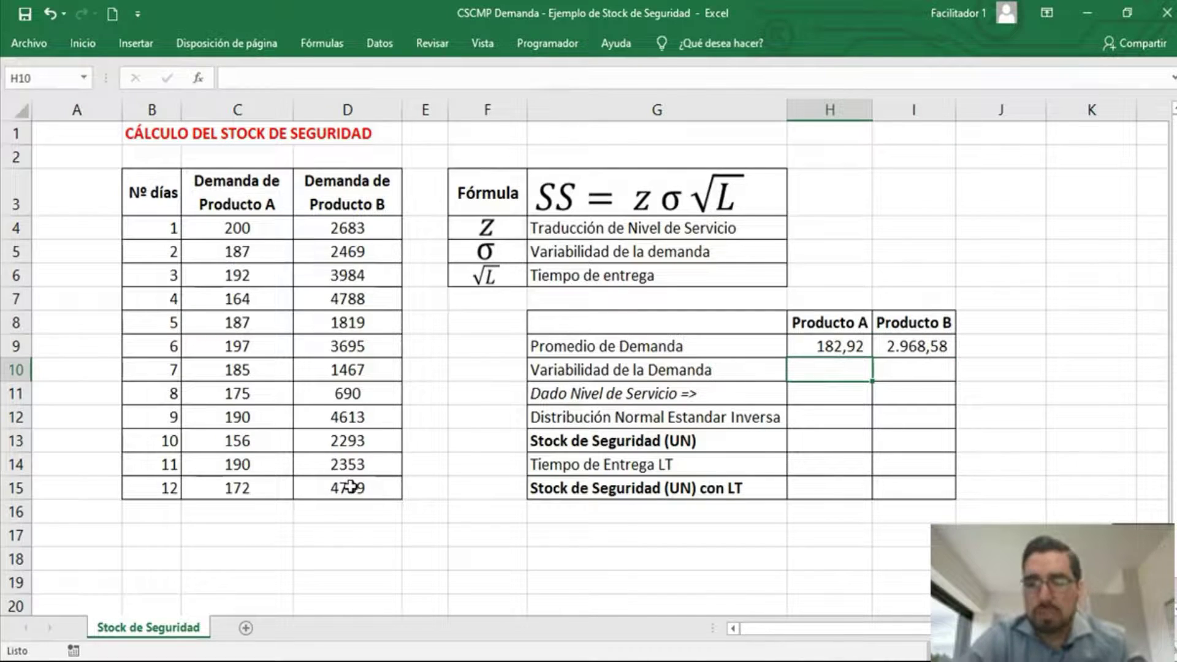
text(+)
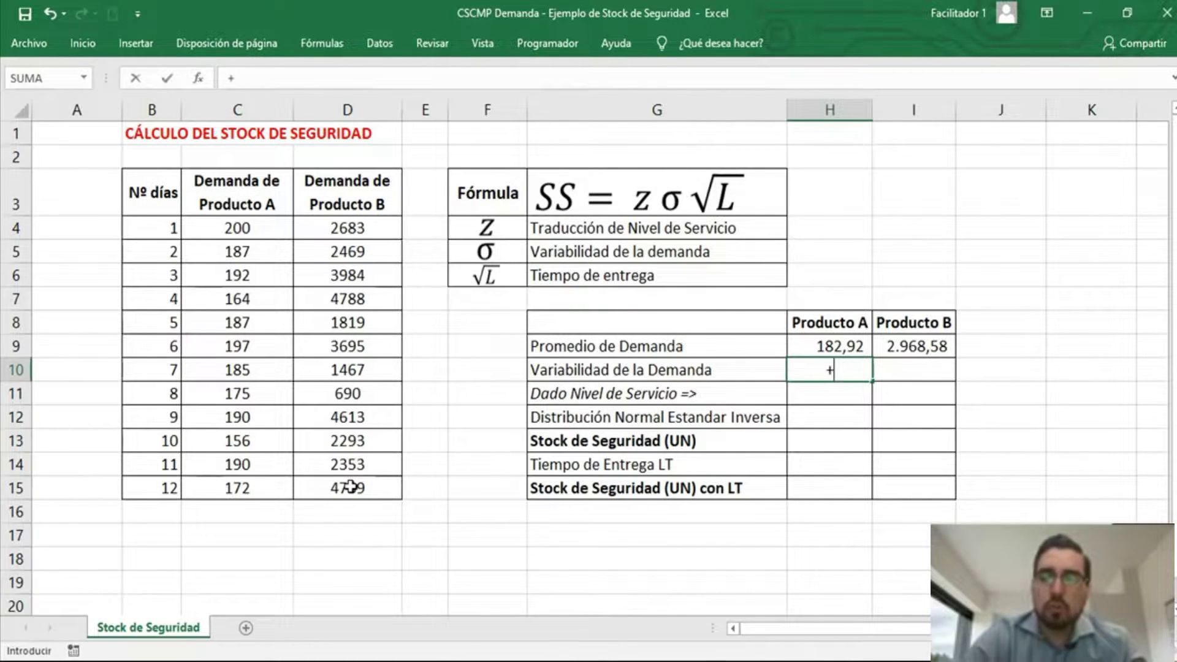
text(de)
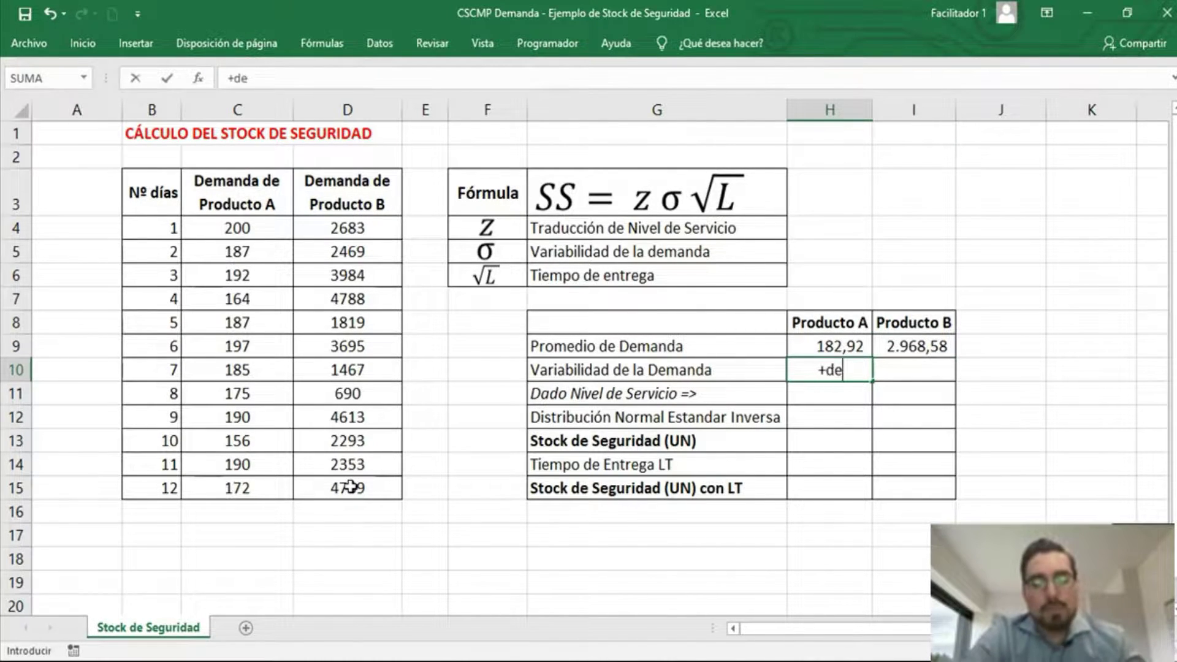
text(svest)
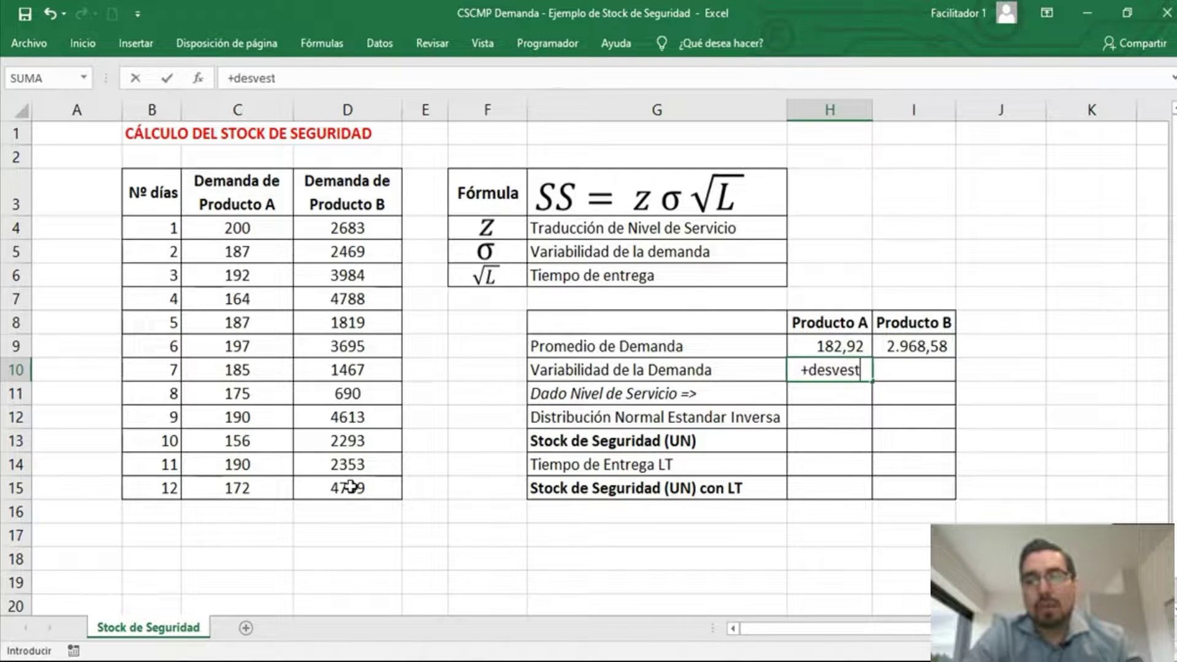
text(.m)
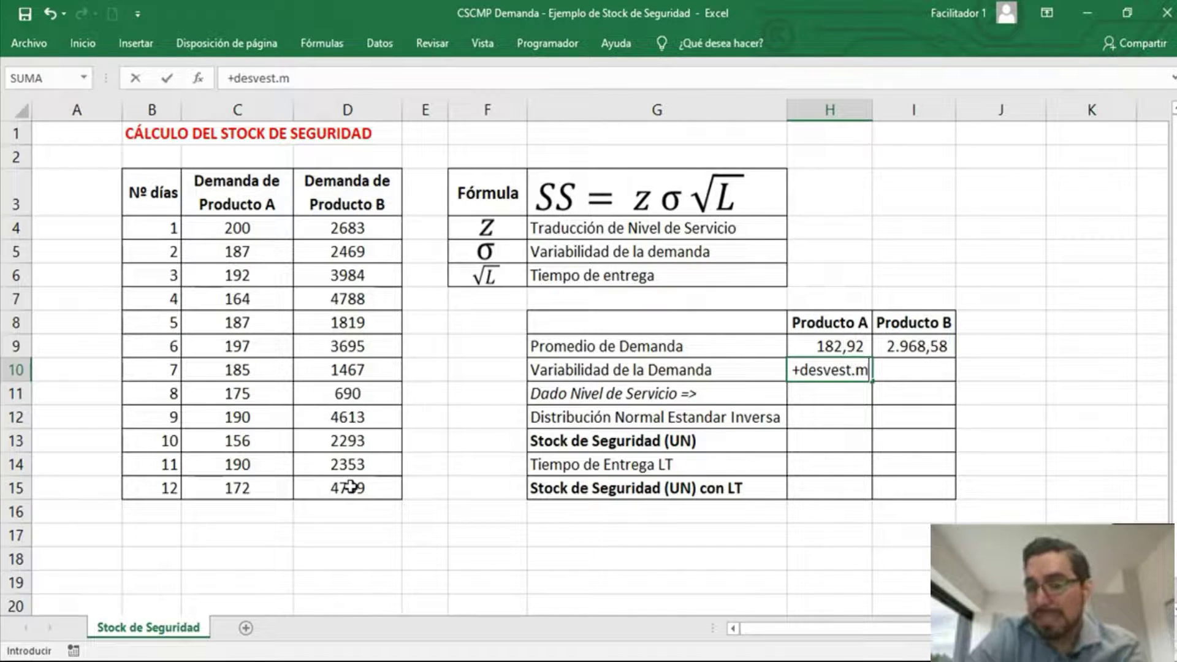
text(()
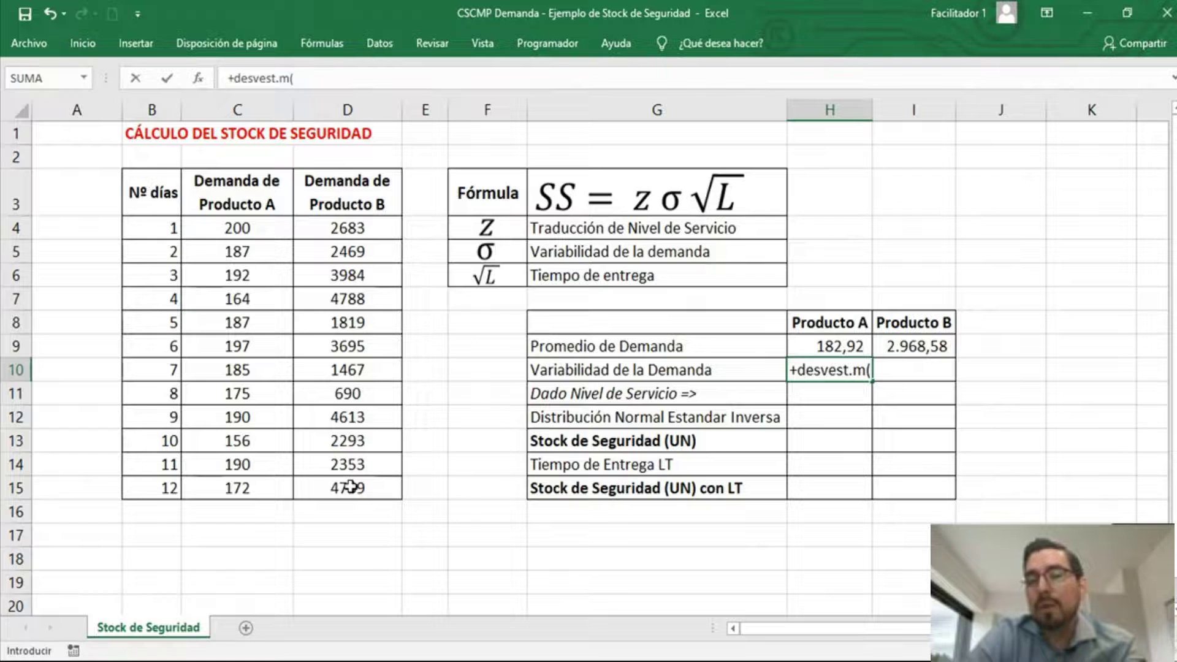
key(Left)
key(Left)
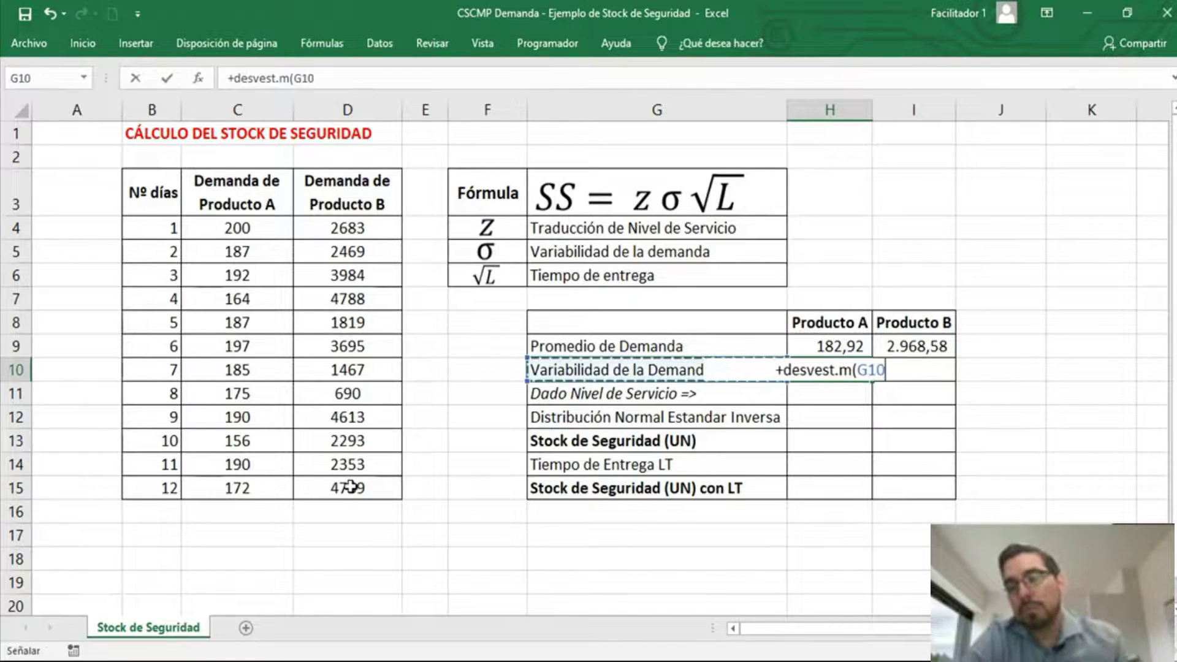
key(Left)
key(Left)
key(Up)
key(Left)
key(Up)
key(Up)
key(Up)
key(Up)
key(Up)
key(Up)
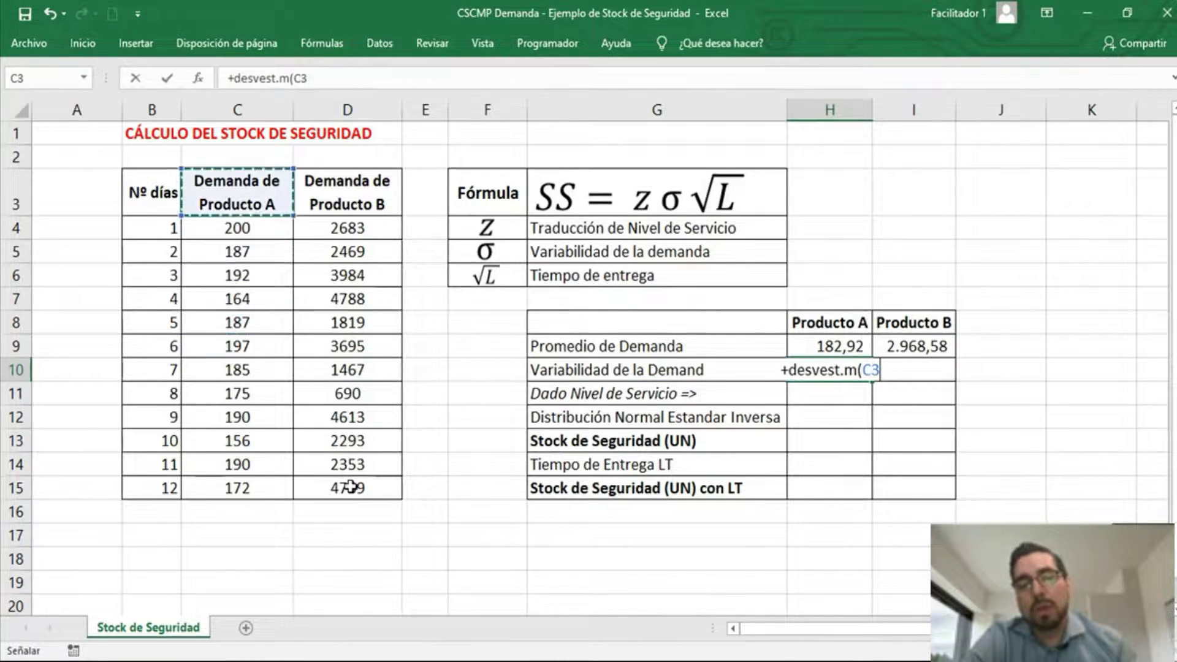
key(Down)
key(ctrl+shift+Down)
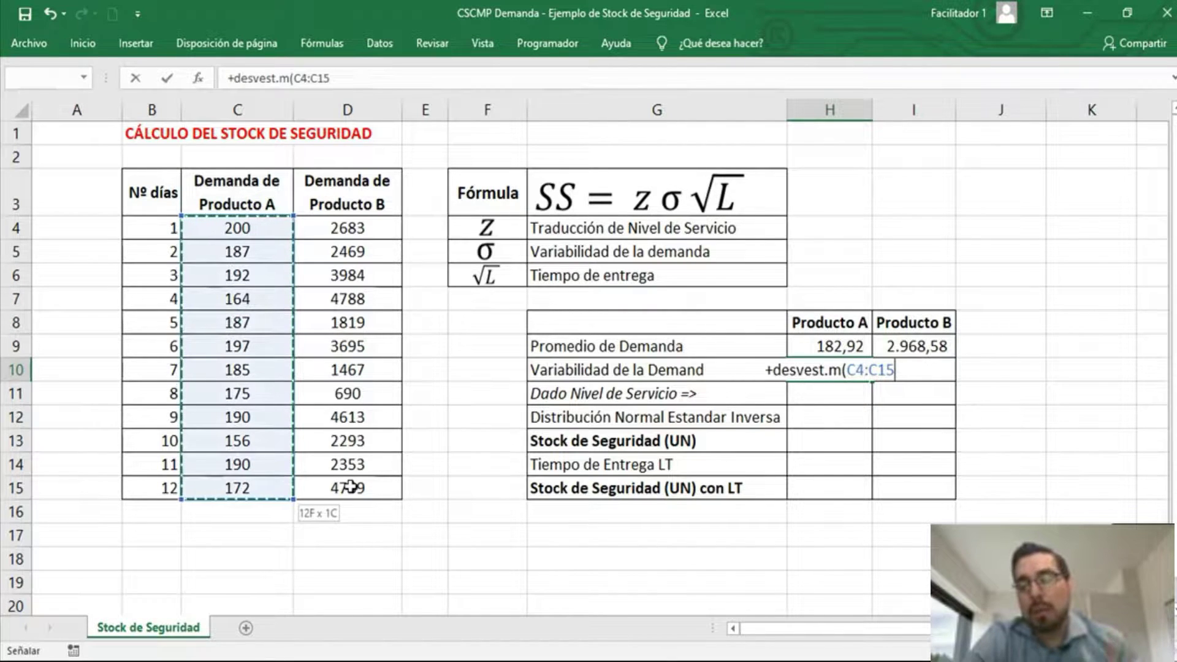
text())
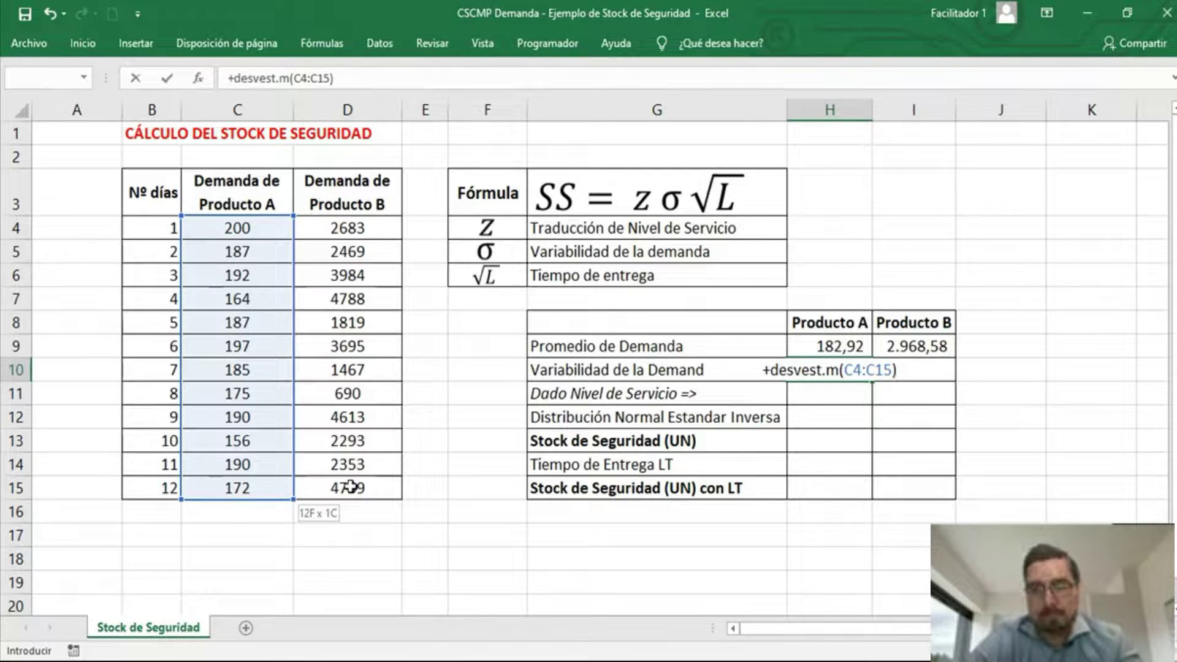
key(Return)
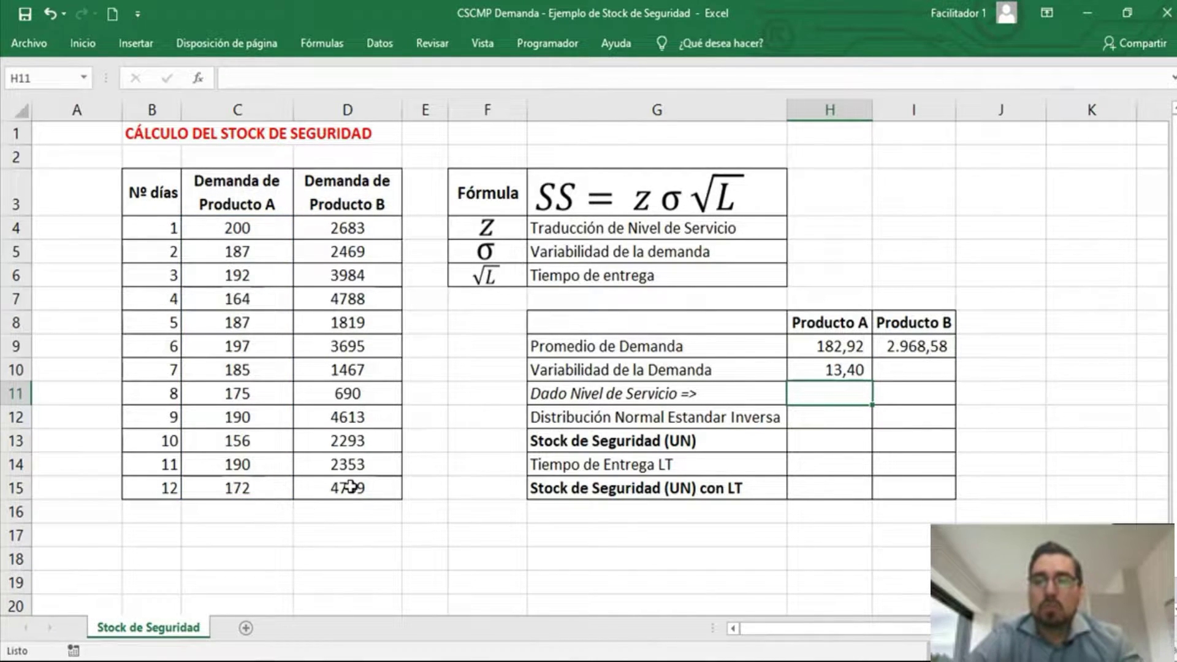
Copy Producto A's demand variability formula from H10 into I10 for Producto B
key(Up)
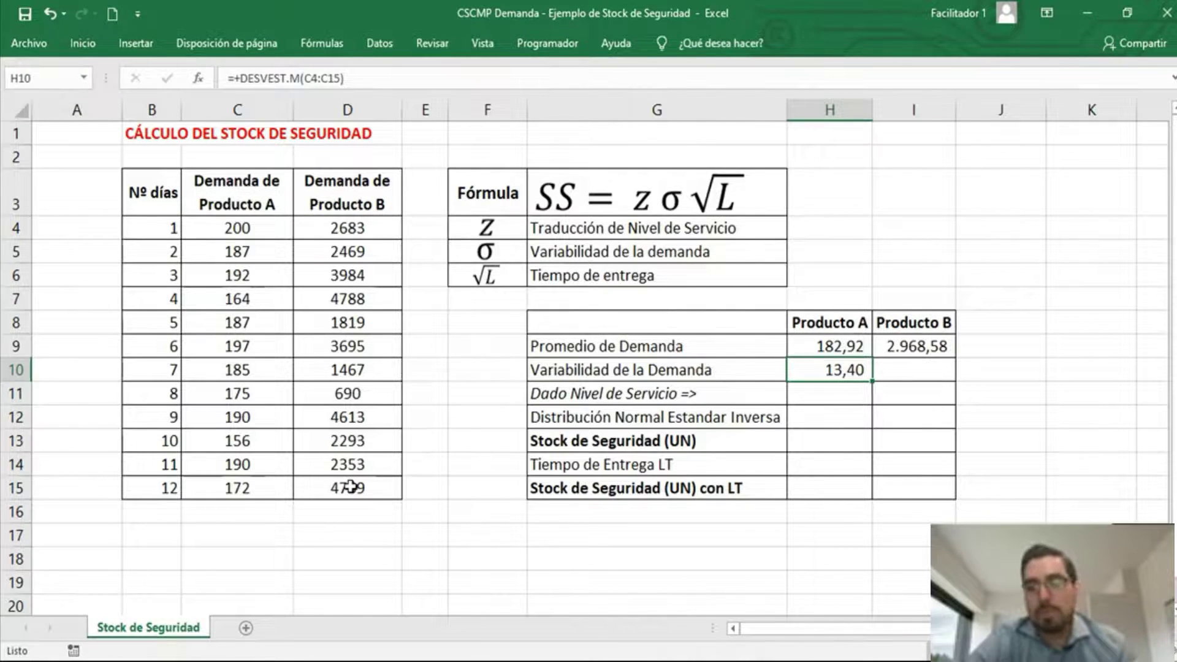
key(ctrl+c)
key(Right)
key(ctrl+v)
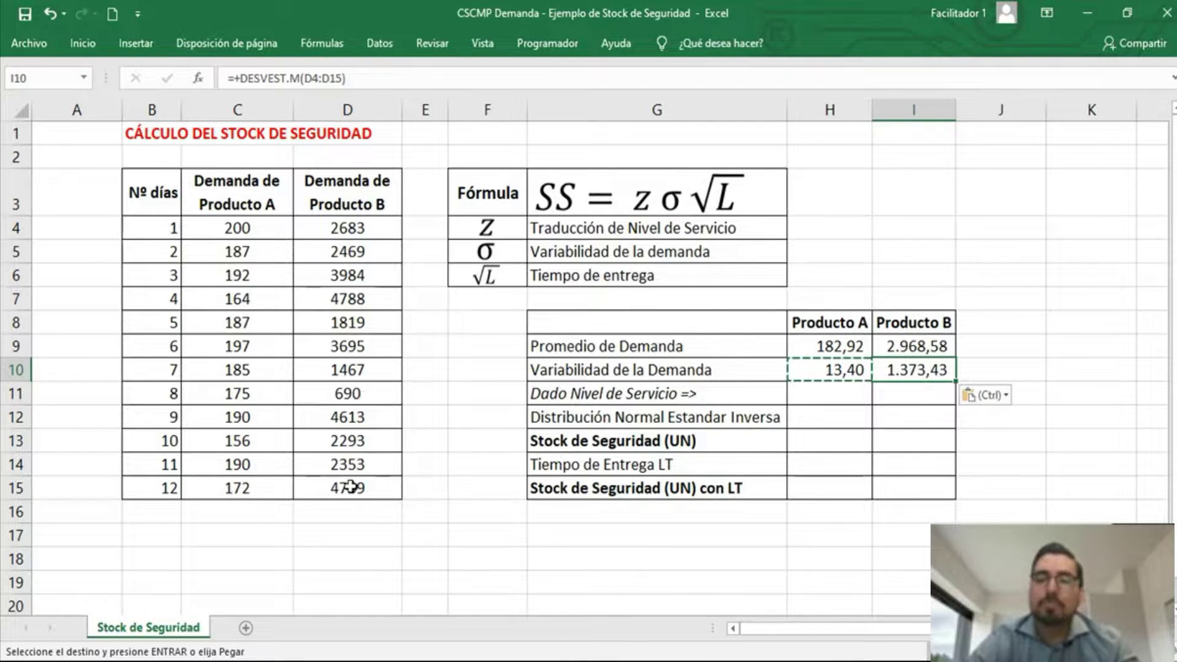
Set Producto A's service level in H11 to 95%
key(Down)
key(Left)
key(Left)
key(shift+Right)
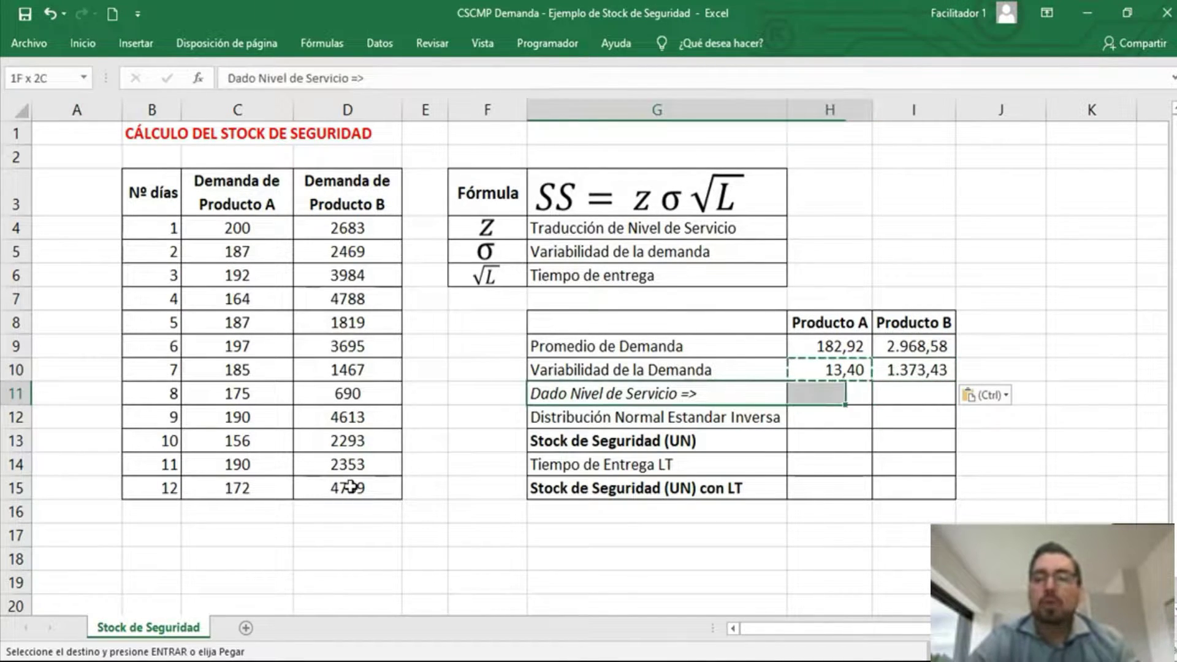
key(shift+Right)
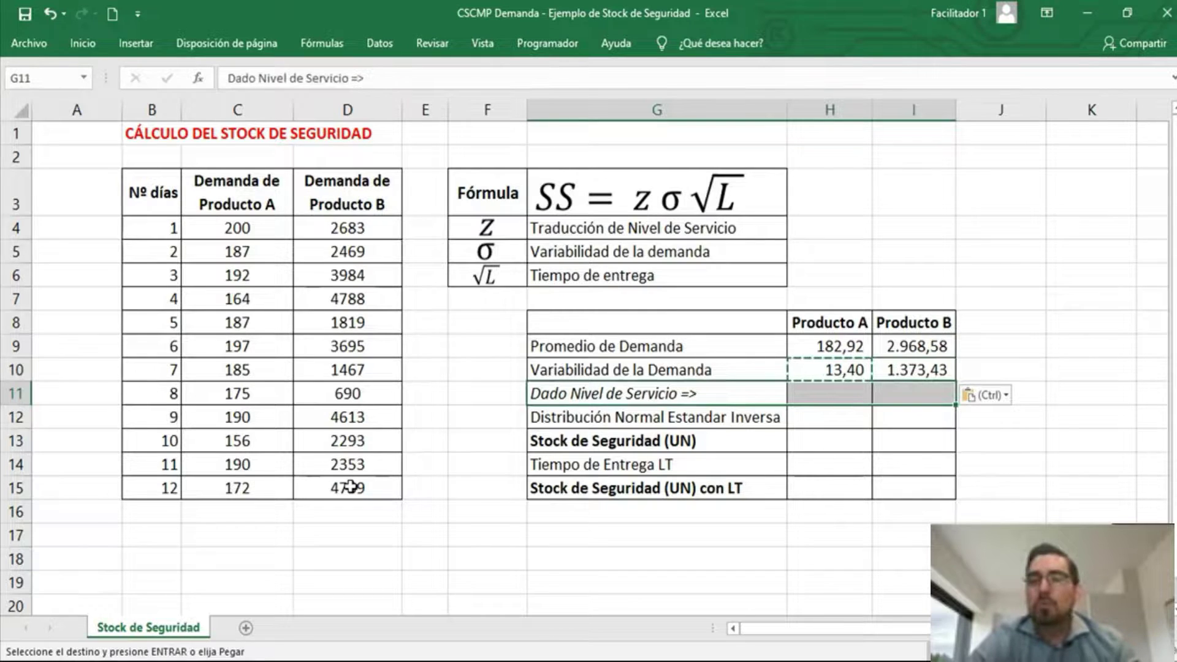
key(Right)
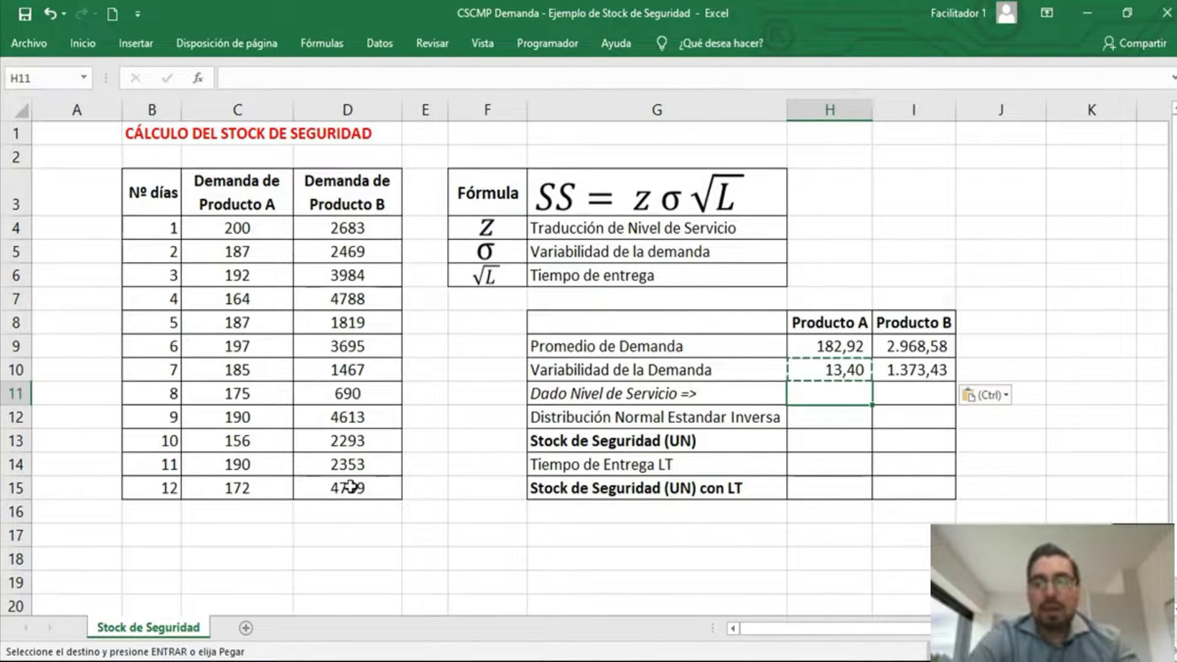
text(95)
key(Return)
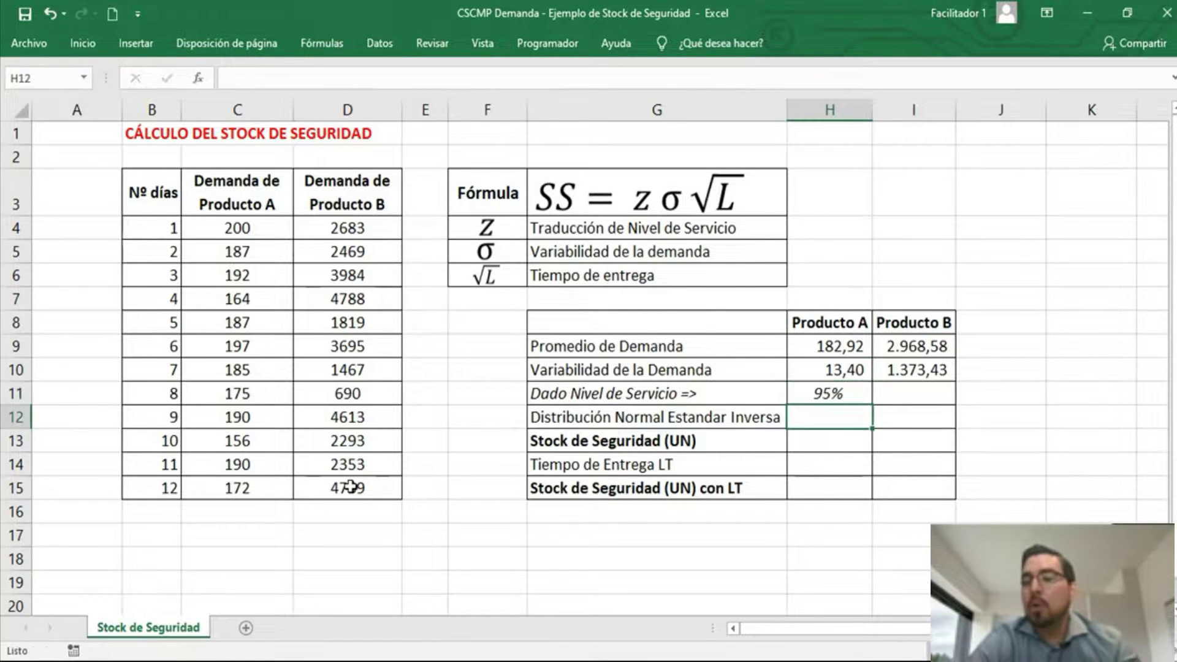
Copy Producto A's service level from H11 into I11 for Producto B
key(Up)
key(ctrl+c)
key(Right)
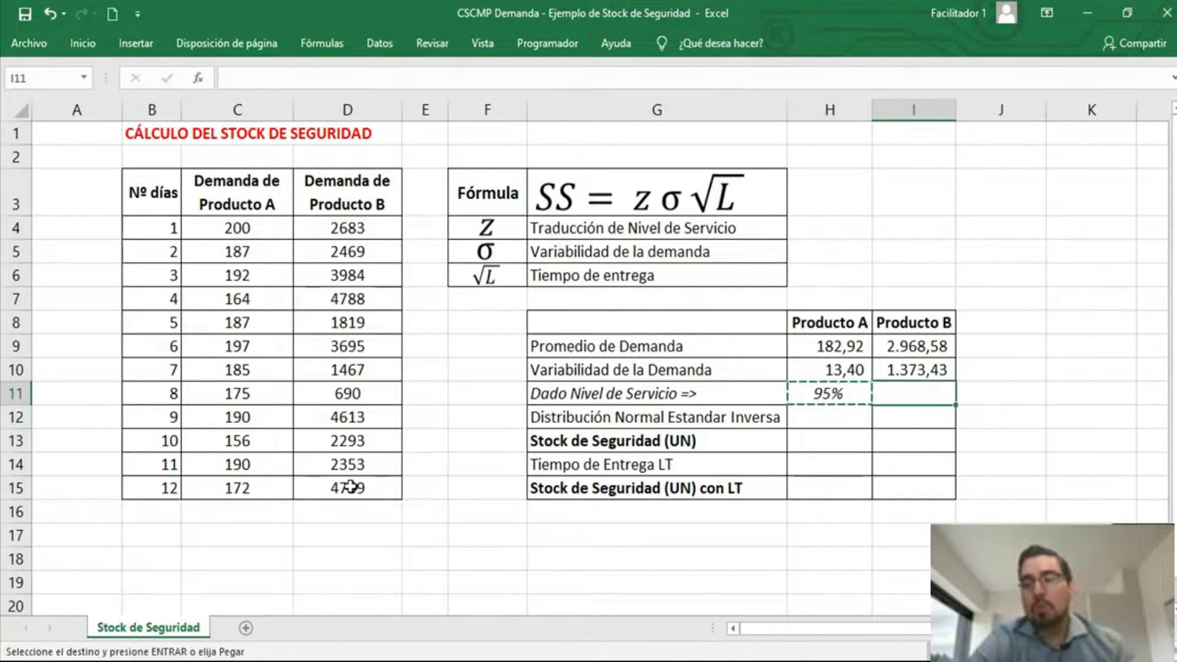
key(ctrl+v)
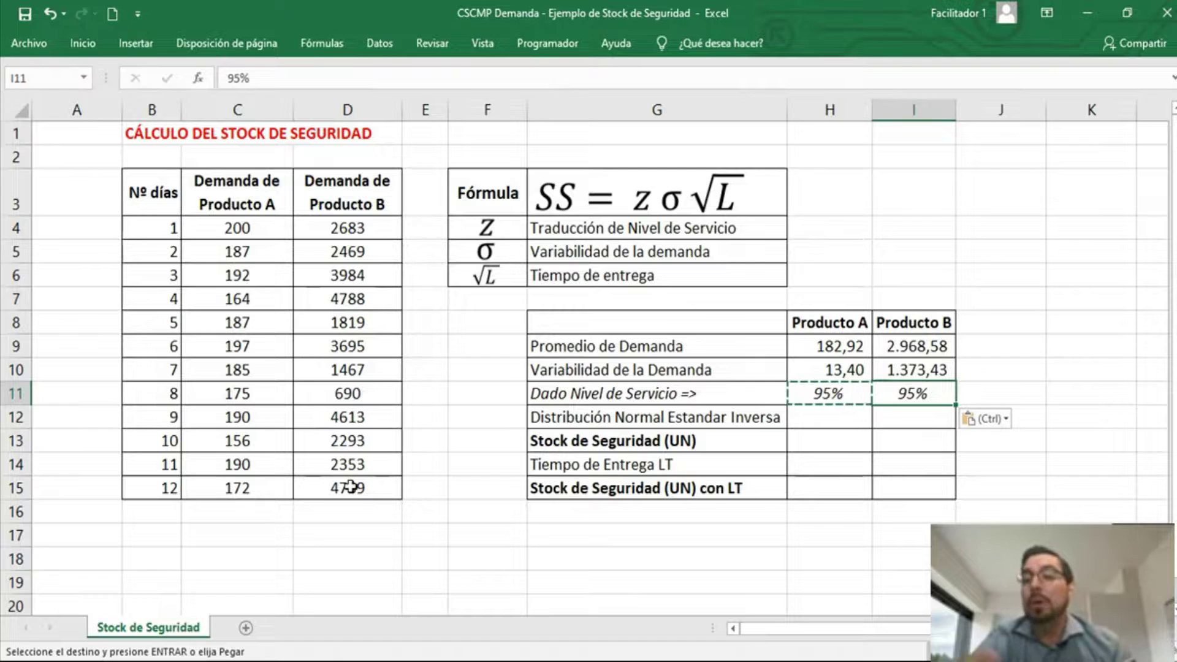
Note the service level range 90-98% in J11, beside Producto B's service level
key(Right)
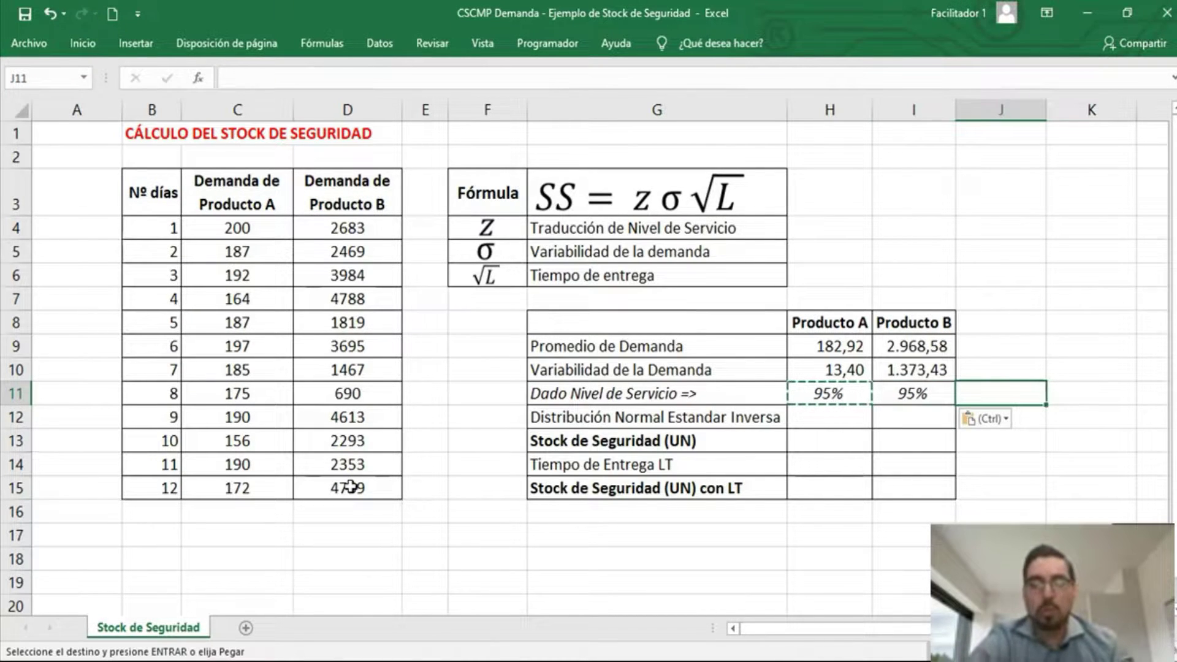
text(90-)
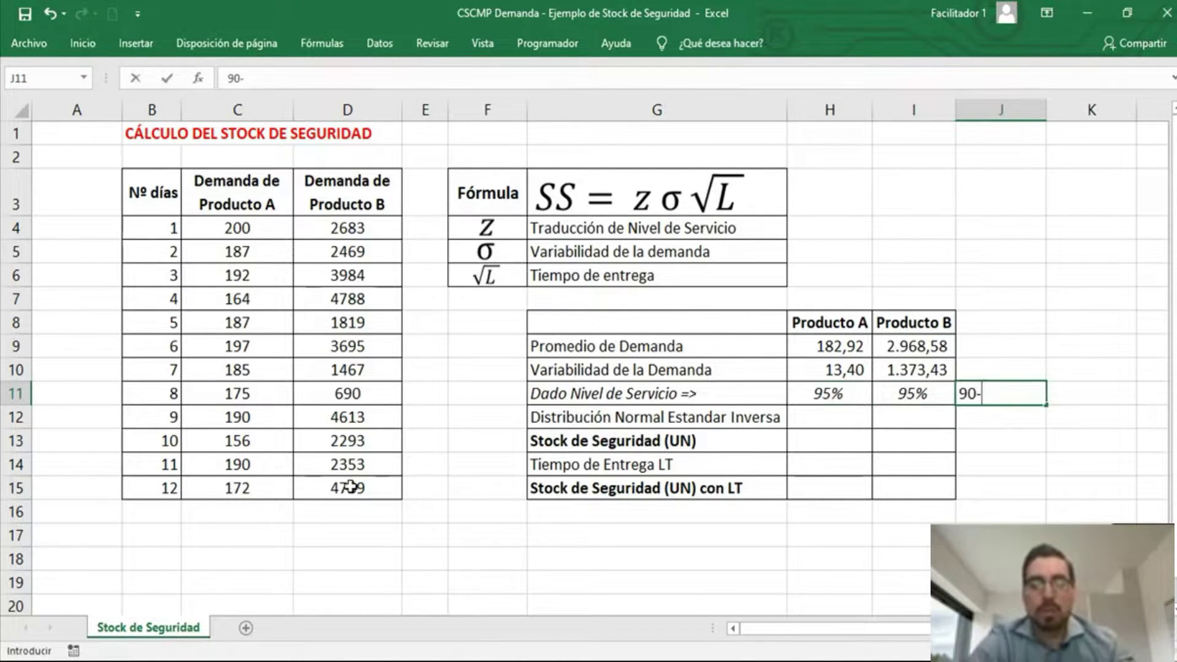
text(98%)
key(BackSpace)
text(%)
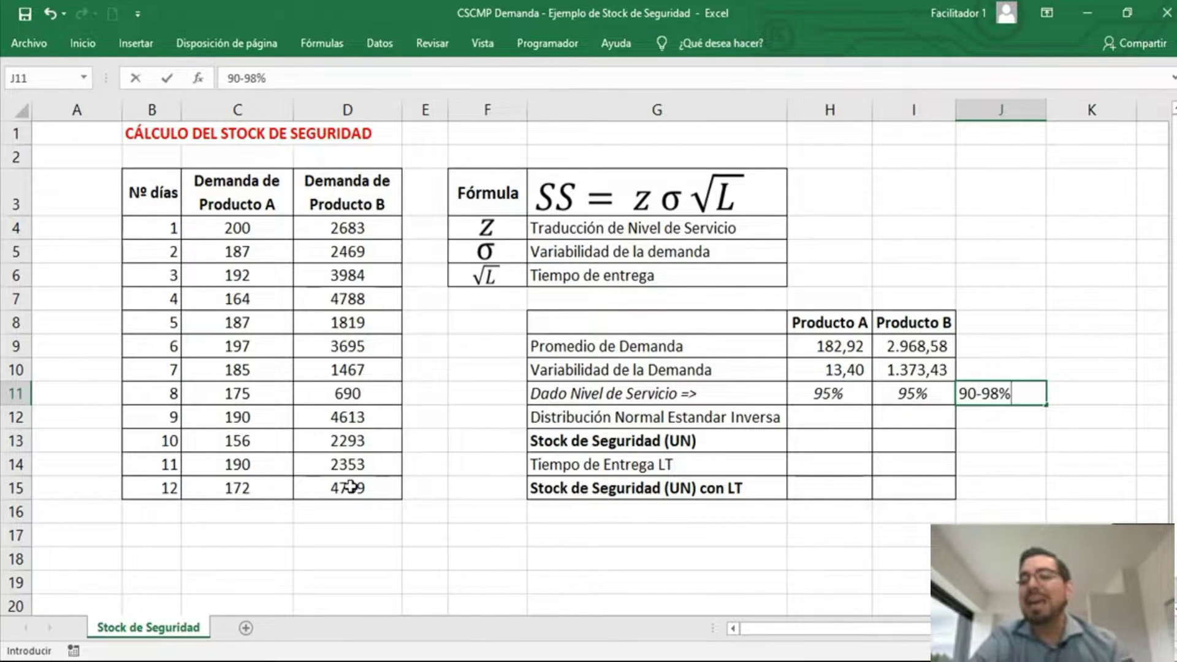
key(Return)
Review the service levels of both products and the row for the inverse standard normal distribution
key(Left)
key(Left)
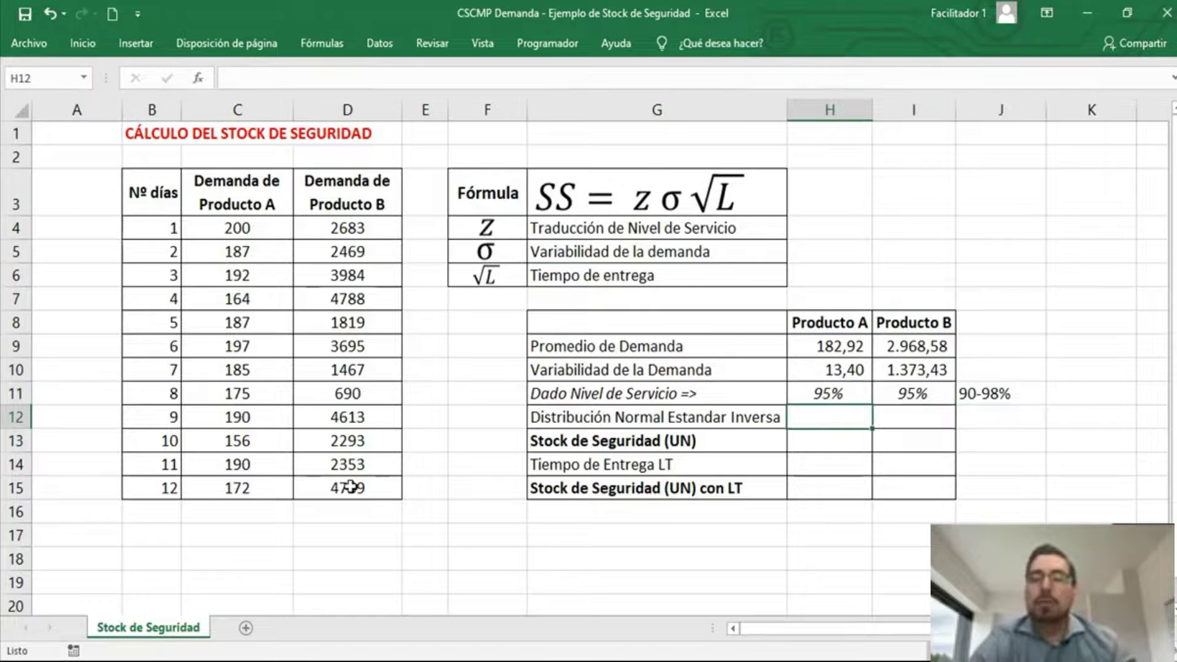
key(Left)
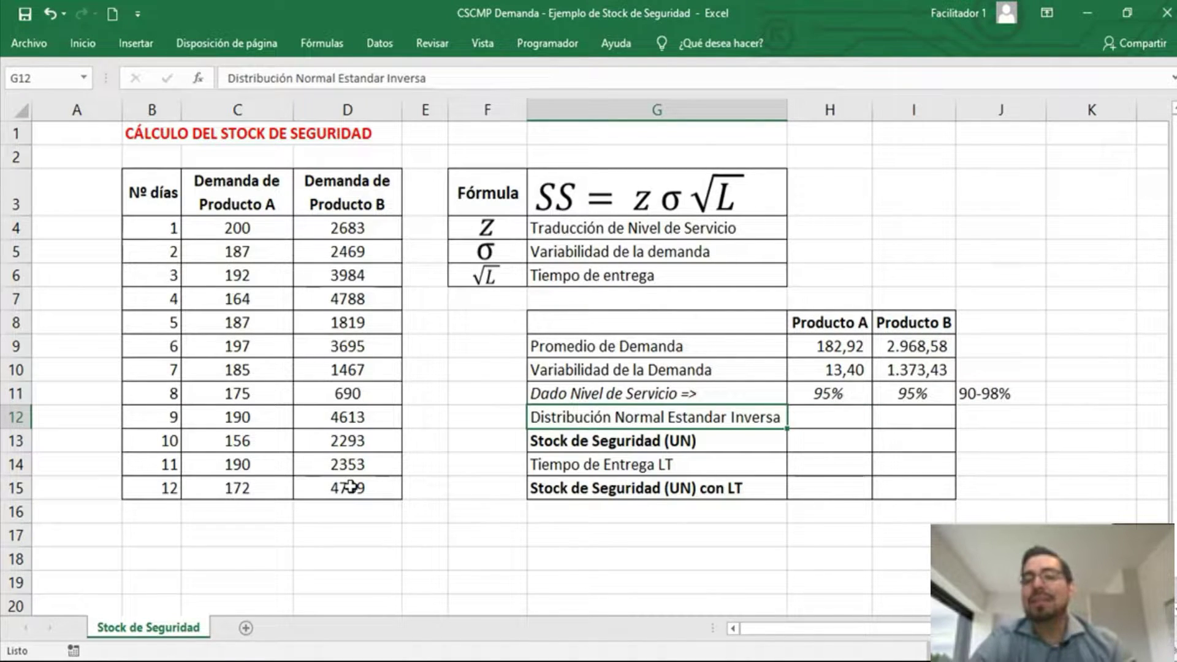
key(Right)
key(Right)
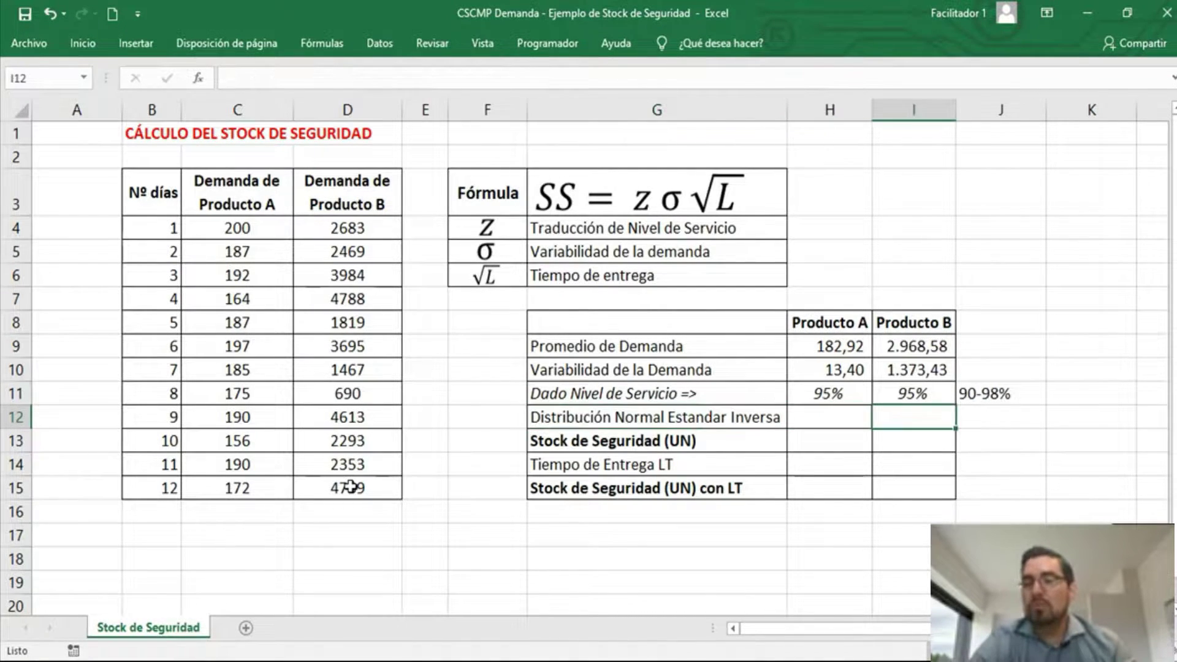
key(Left)
key(Up)
key(shift+Right)
key(ctrl+v)
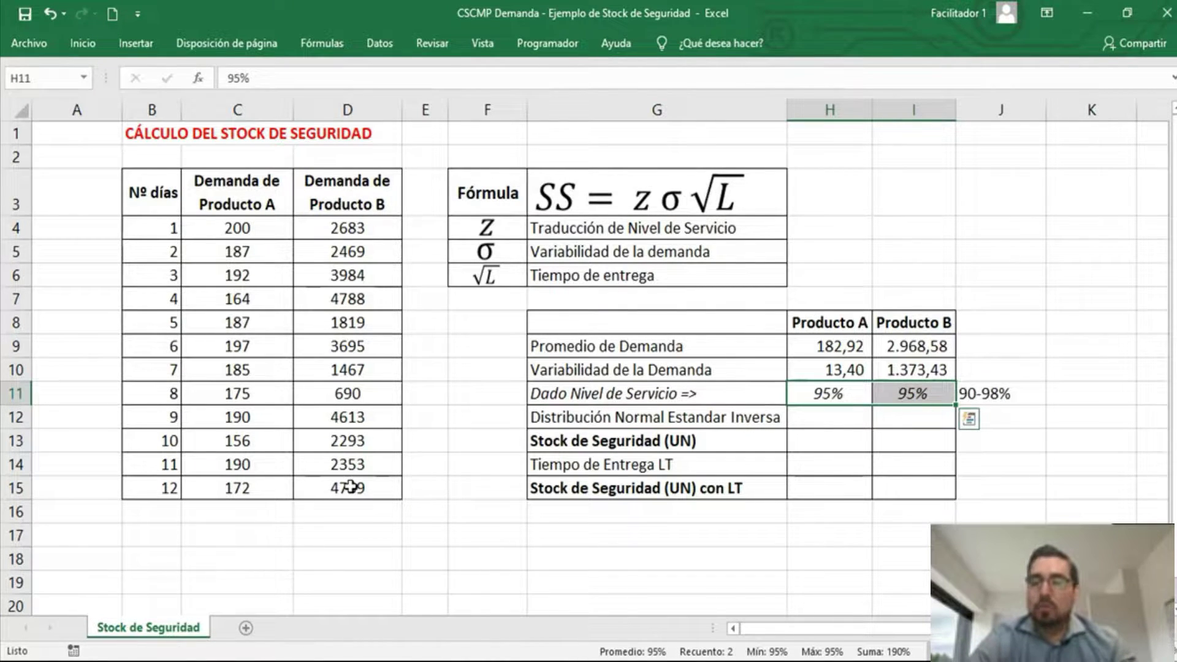
key(Down)
key(Down)
key(Left)
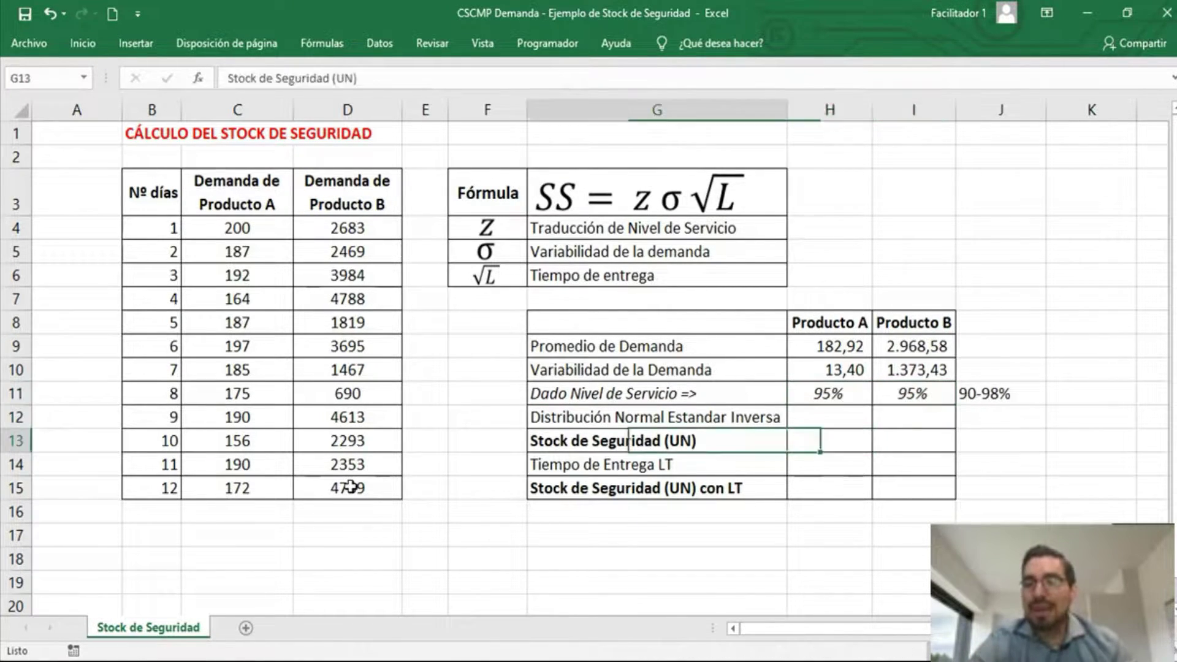
key(Up)
key(Right)
key(Right)
Calculate Producto A's inverse standard normal distribution in H12 with DISTR.NORM.ESTAND.INV of the service level in H11
key(Left)
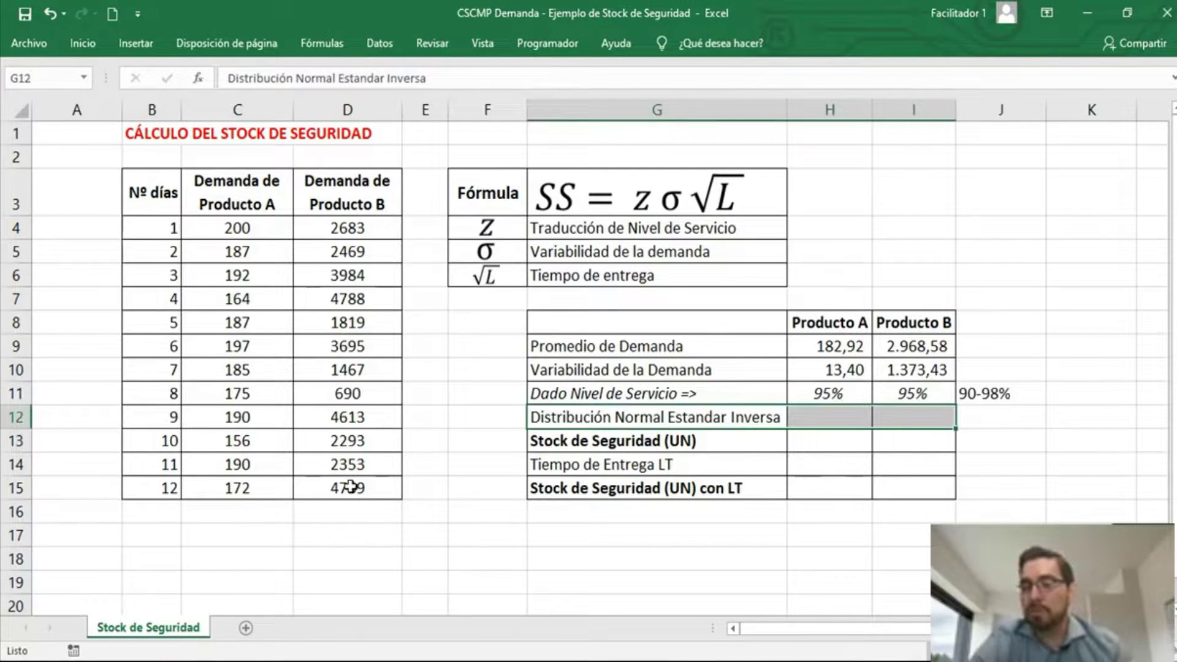
text(+distr.)
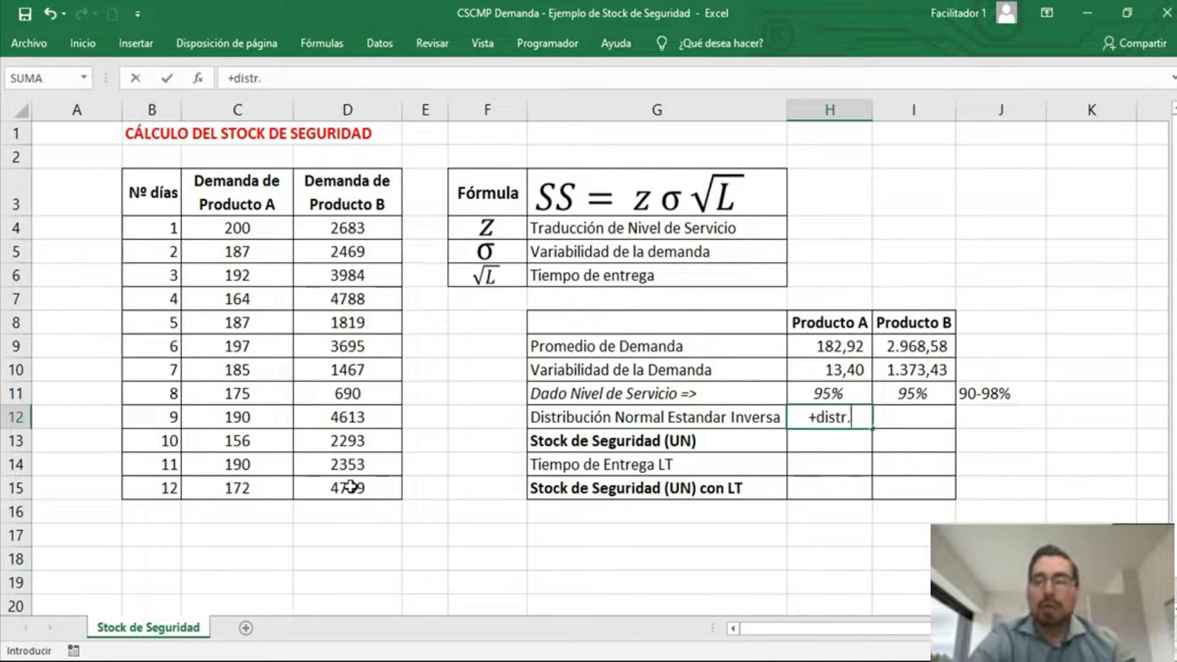
text(no)
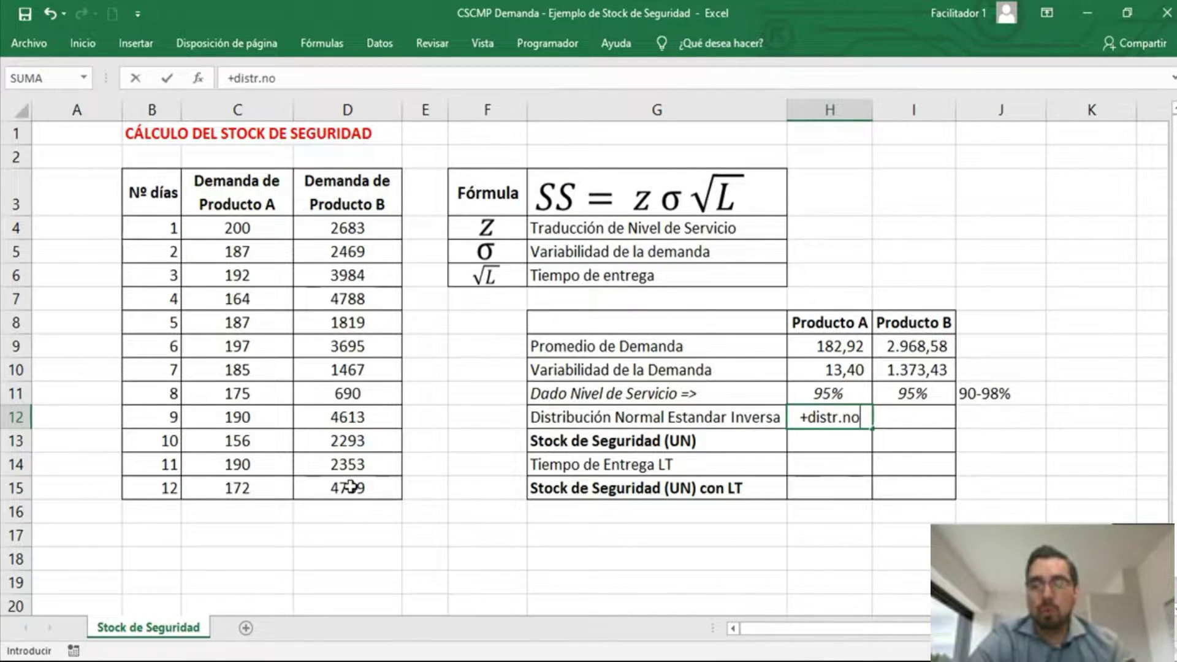
text(rm.es)
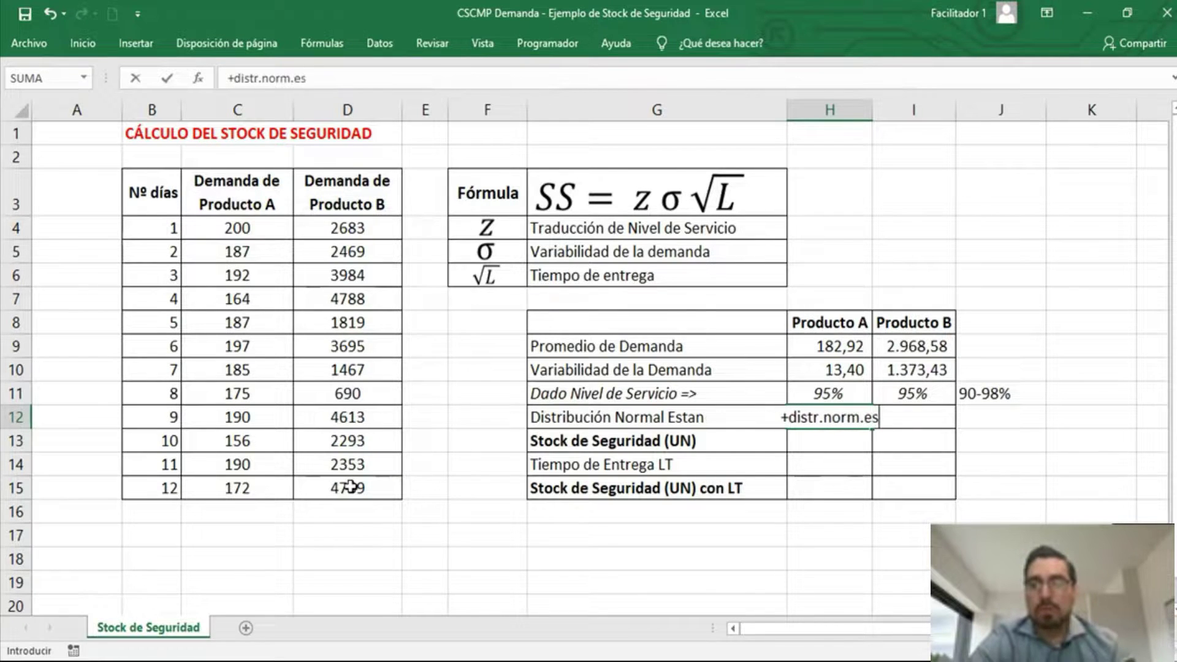
text(tand.in)
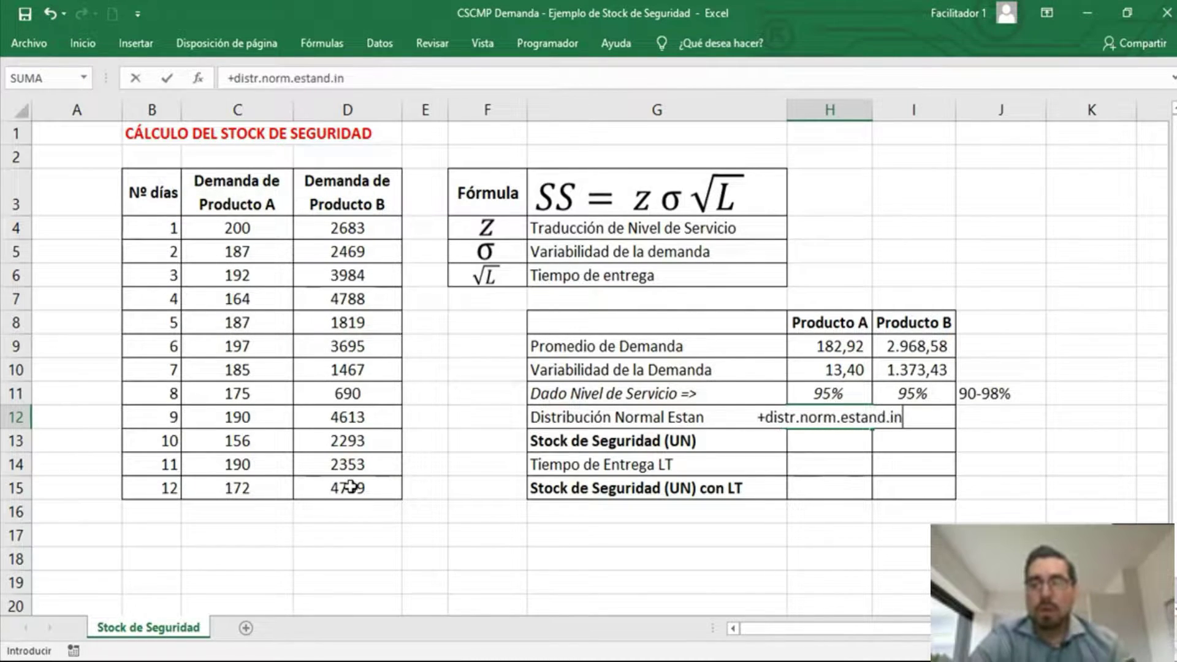
text(v)
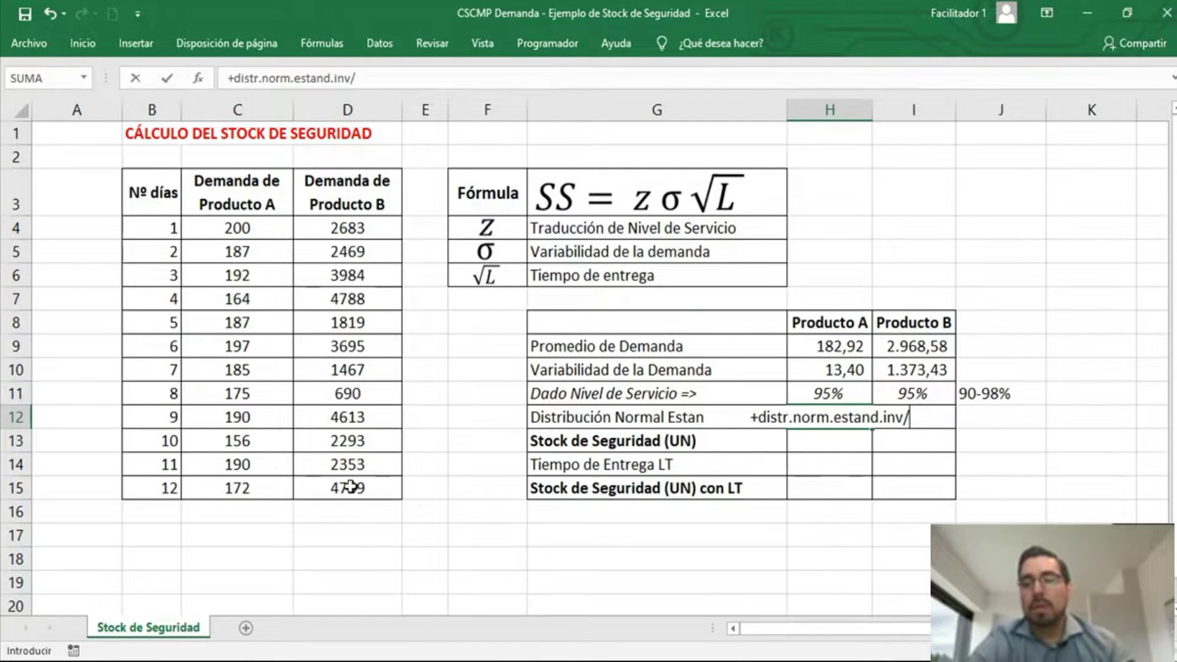
text(()
key(Up)
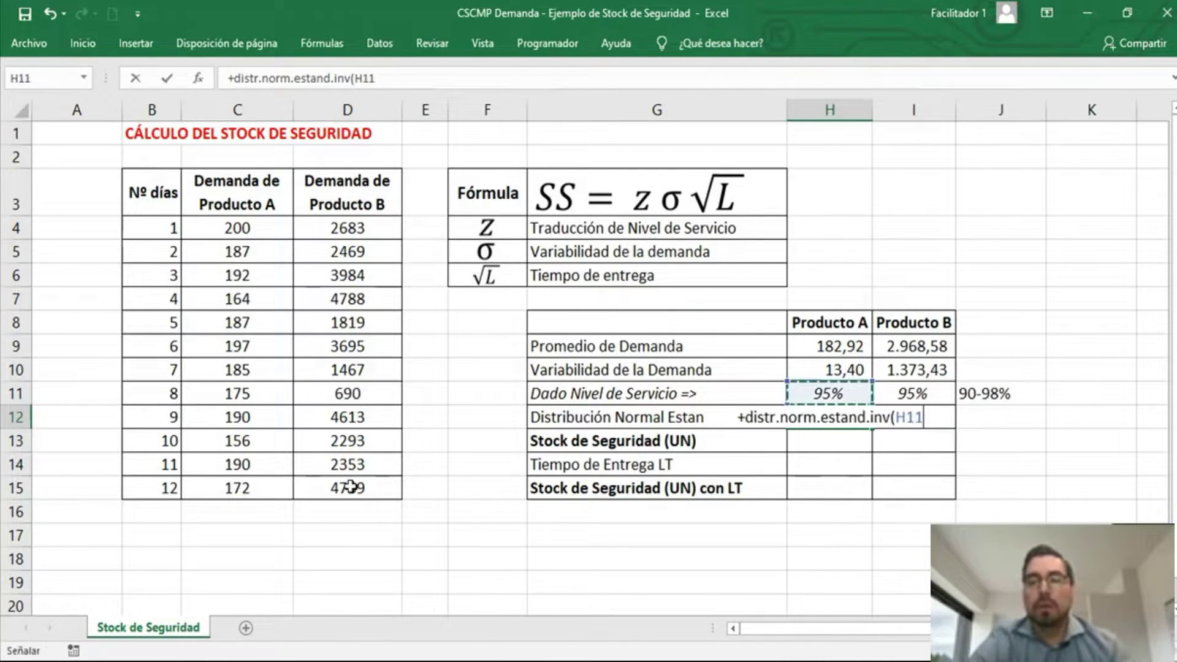
text())
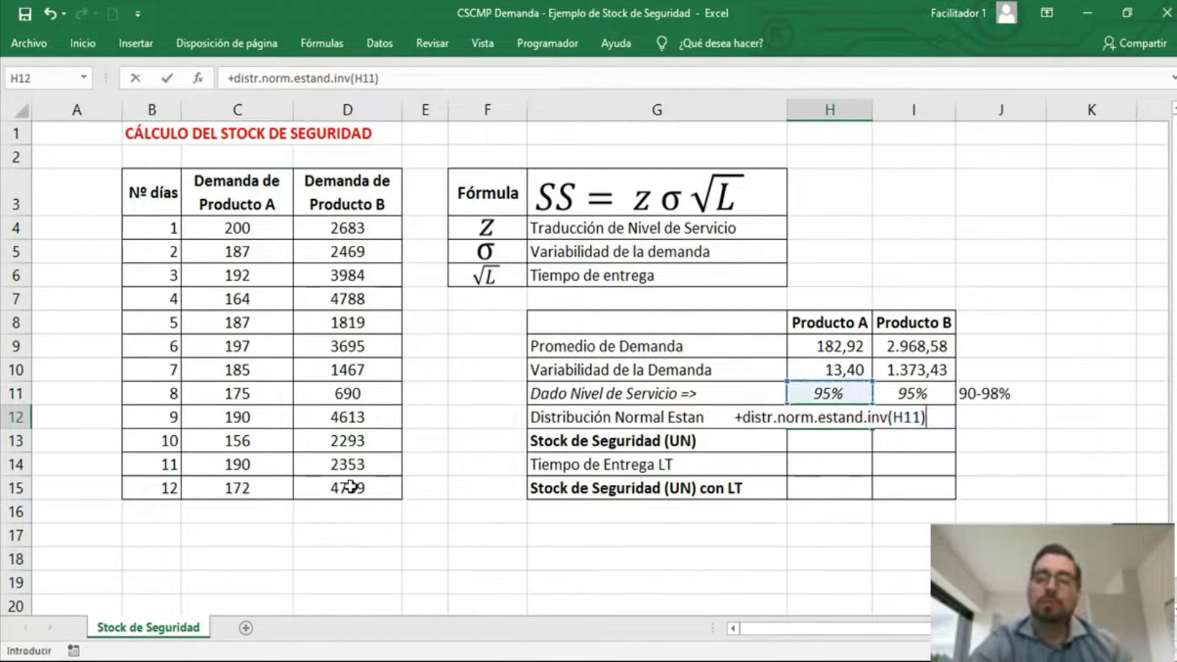
key(ctrl+Return)
Copy the inverse standard normal distribution formula from H12 into I12 for Producto B
key(ctrl+c)
key(Right)
key(ctrl+v)
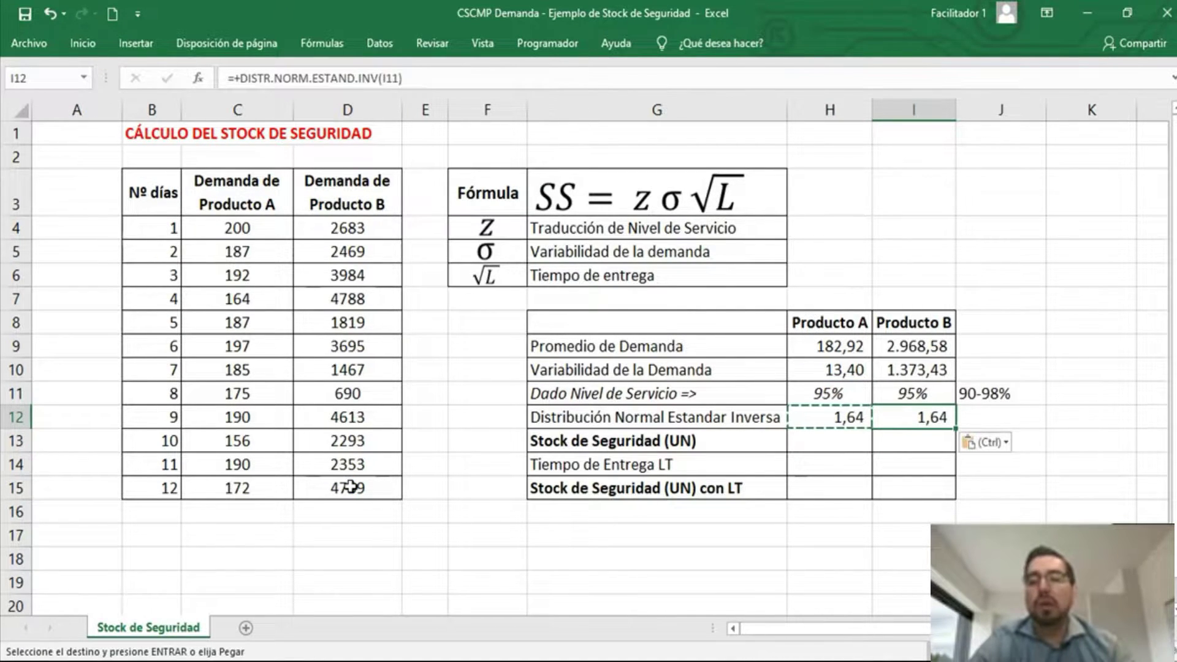
Examine Producto A's service level translation and demand variability against the z and σ symbols in the formula legend
key(Down)
key(Left)
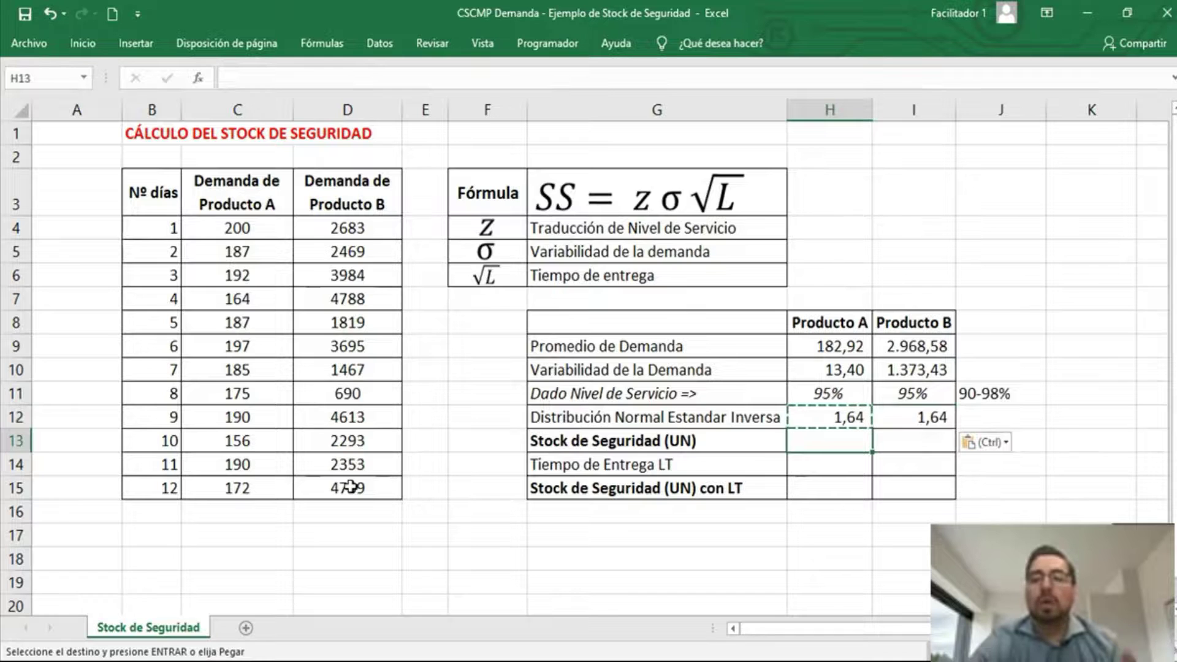
key(Up)
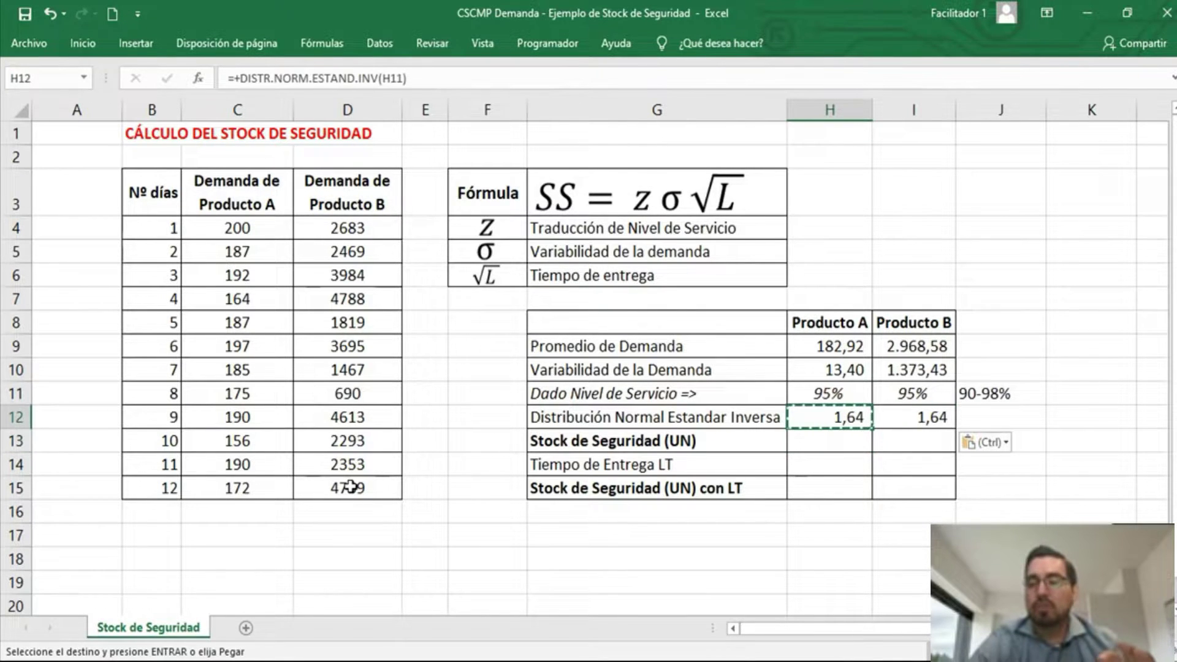
key(Up)
key(Up)
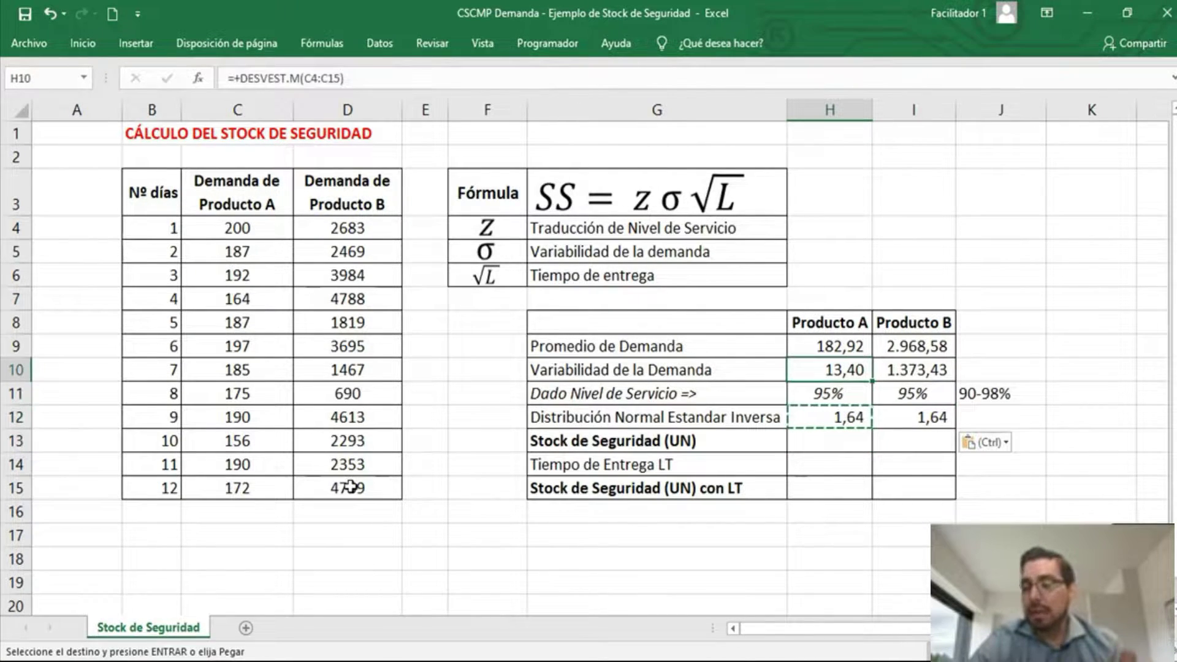
key(Down)
key(Down)
key(Down)
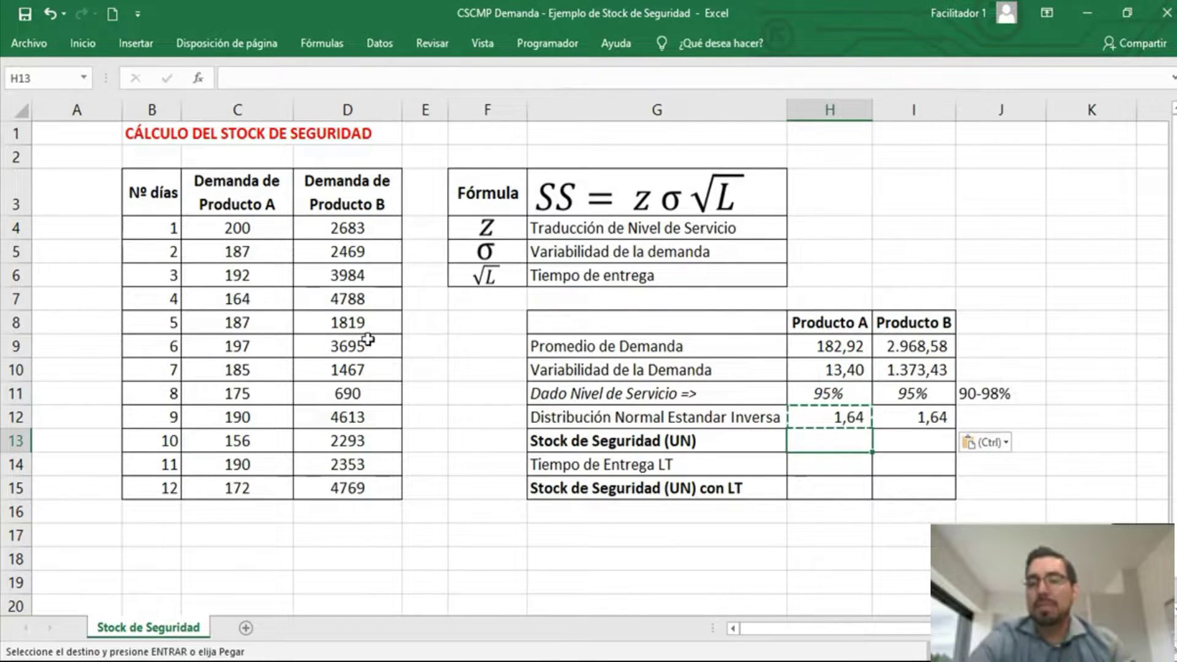
click(465, 226)
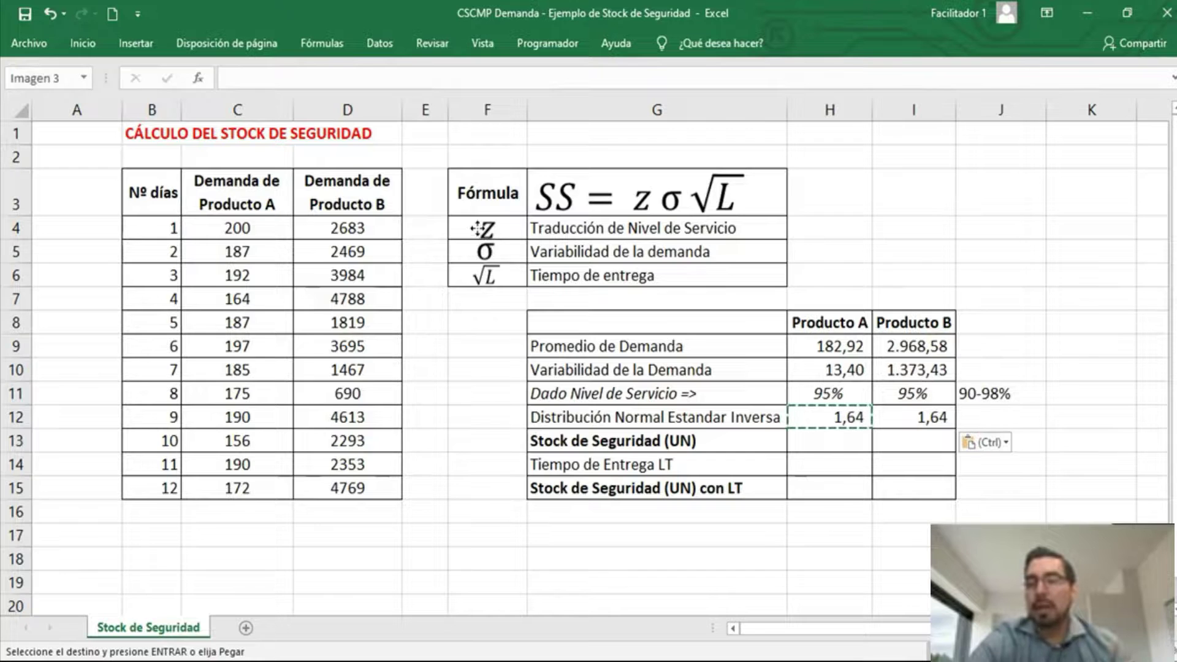
drag(476, 228, 484, 251)
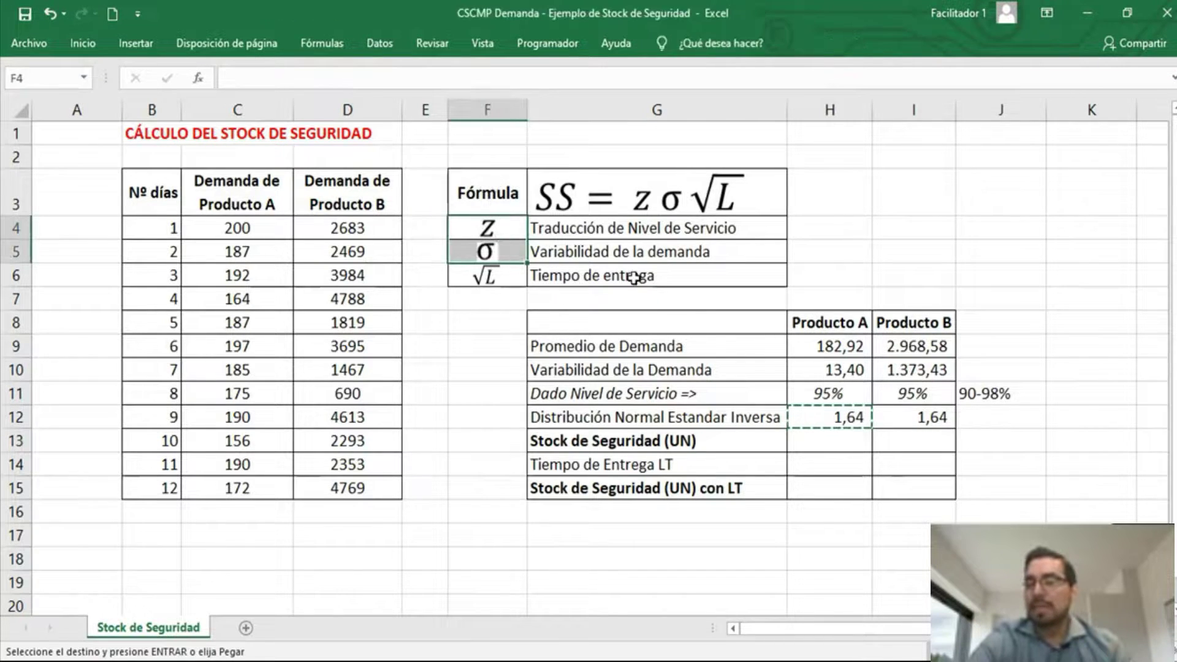
Calculate Producto A's safety stock in H13 by multiplying H12 by the demand variability in H10
click(812, 447)
text(+)
key(Up)
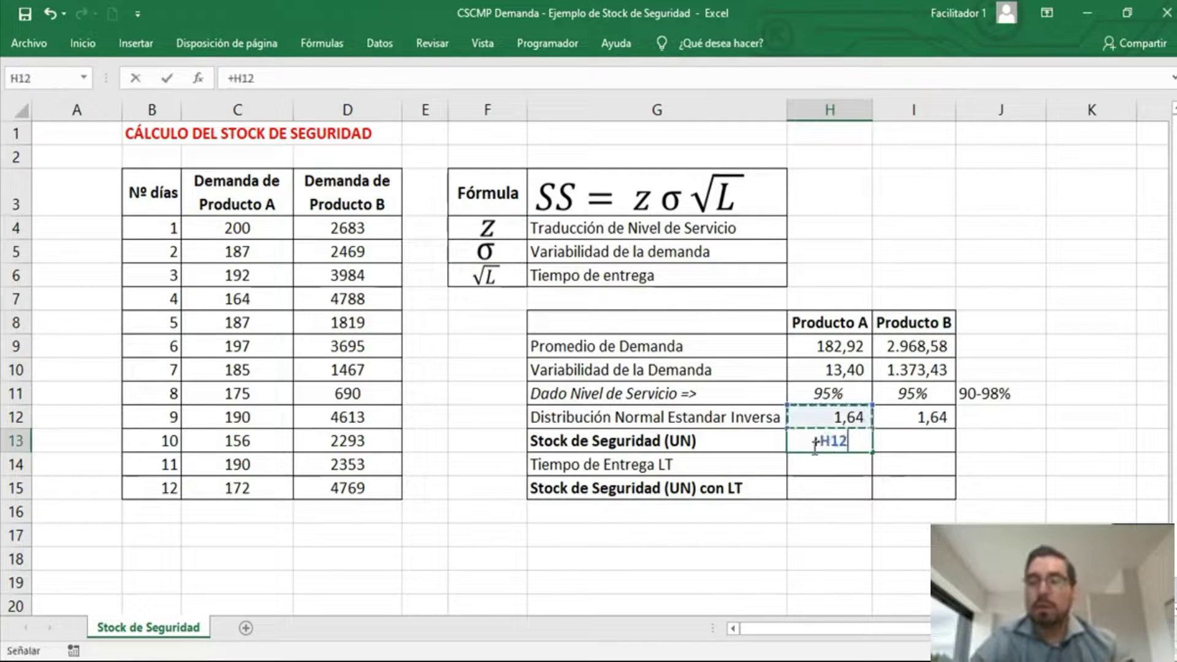
text(*)
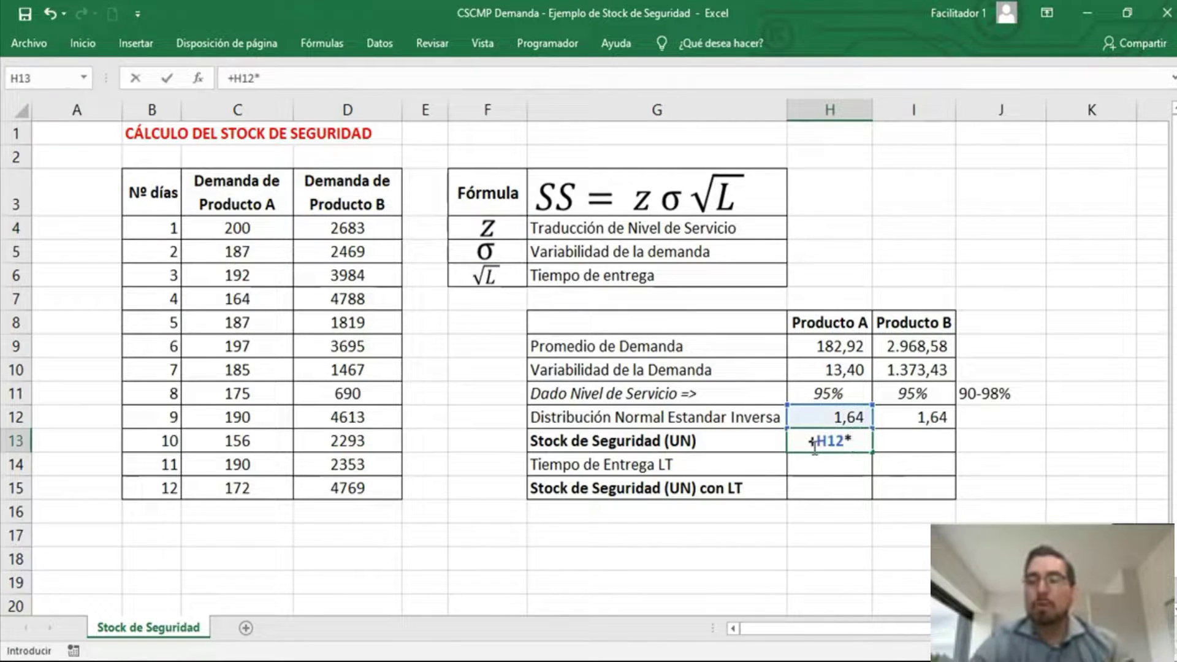
key(Up)
key(Up)
key(Up)
key(ctrl+Return)
Copy Producto A's safety stock formula from H13 into I13 for Producto B
key(ctrl+c)
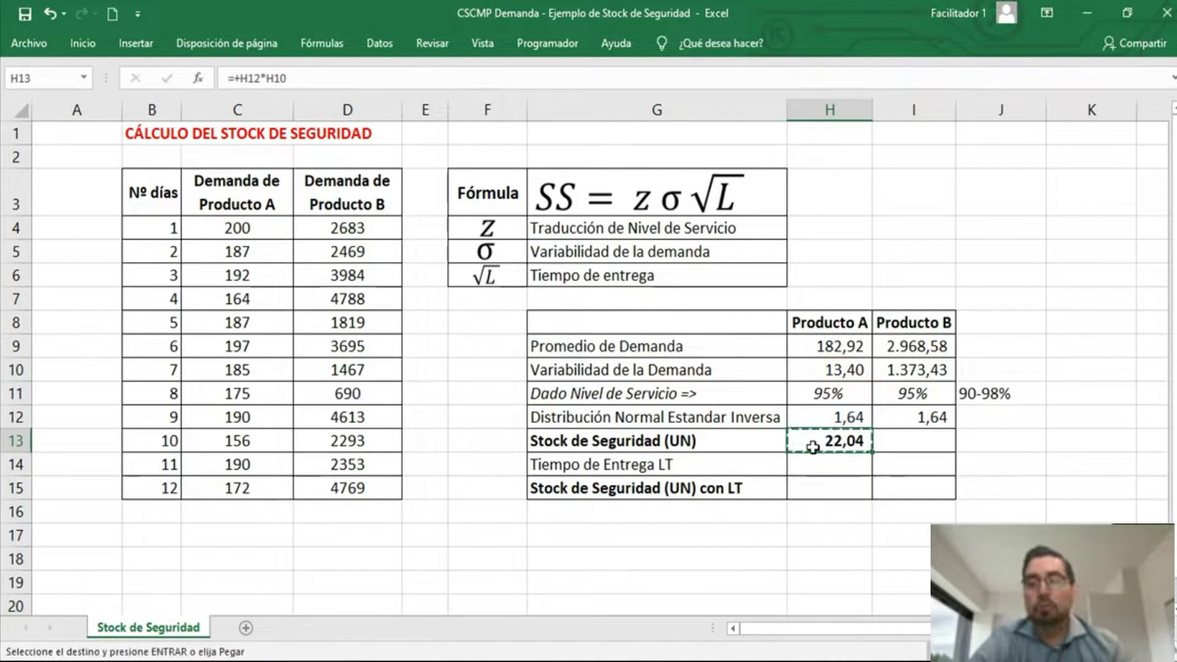
key(Right)
key(ctrl+v)
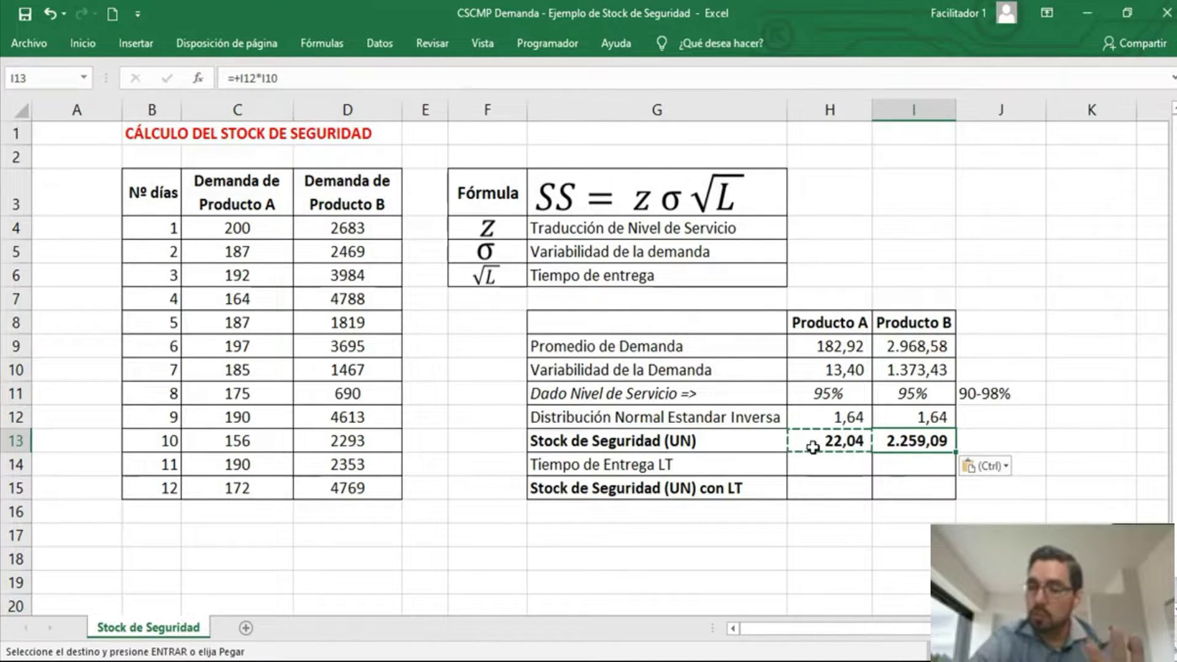
Enter the note "!!" in J13 beside the Stock de Seguridad (UN) values
key(Right)
text(=)
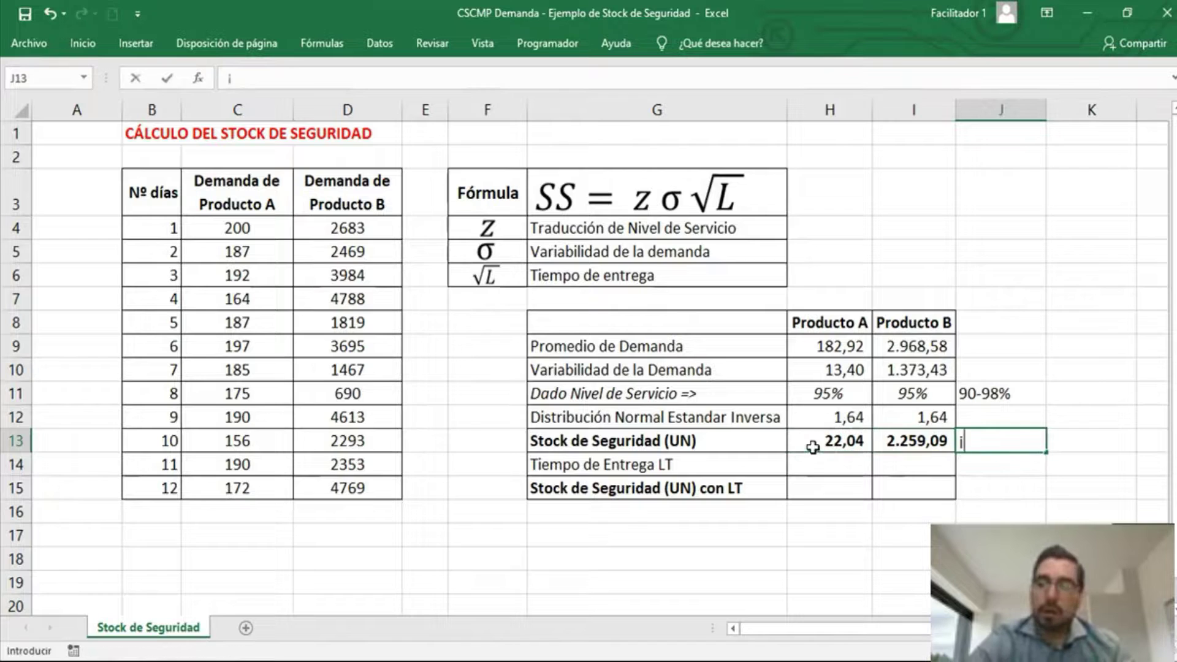
text(!!)
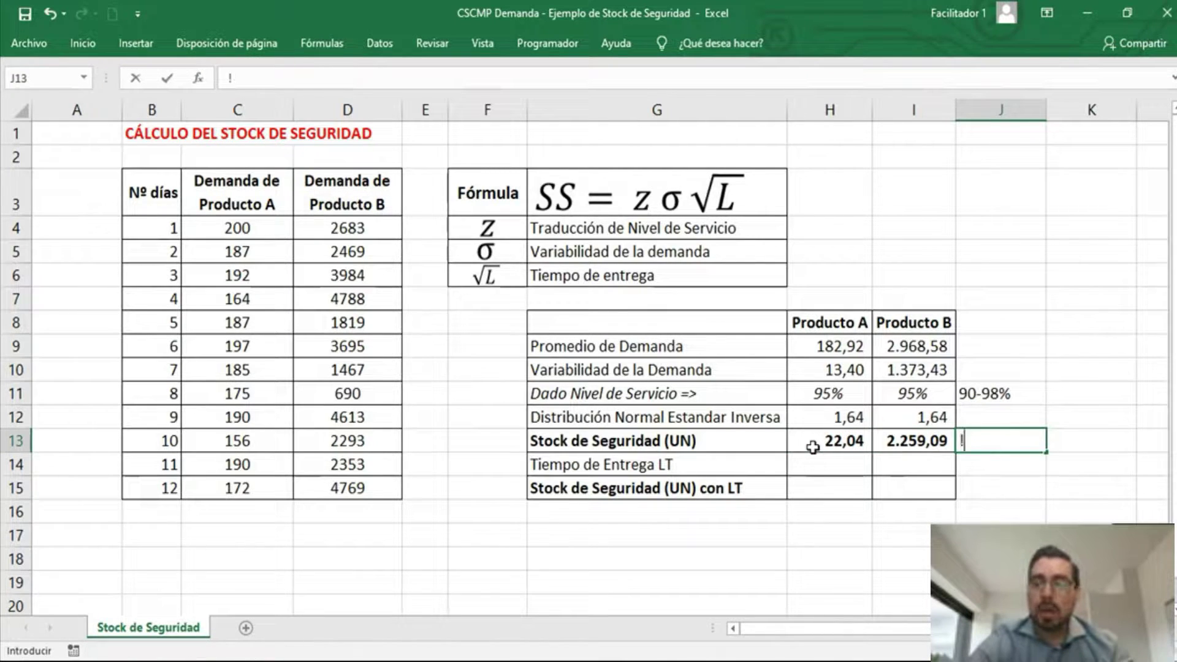
key(Return)
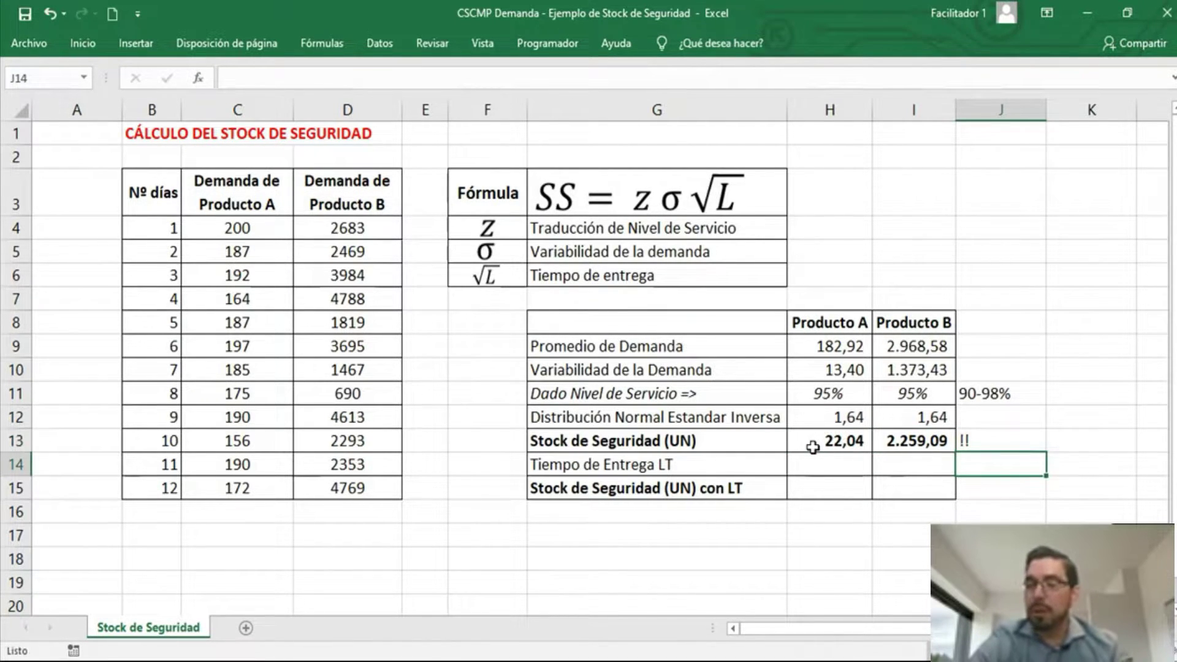
Set the Tiempo de Entrega LT to 3 for Producto A in H14 and for Producto B in I14
key(Left)
key(Left)
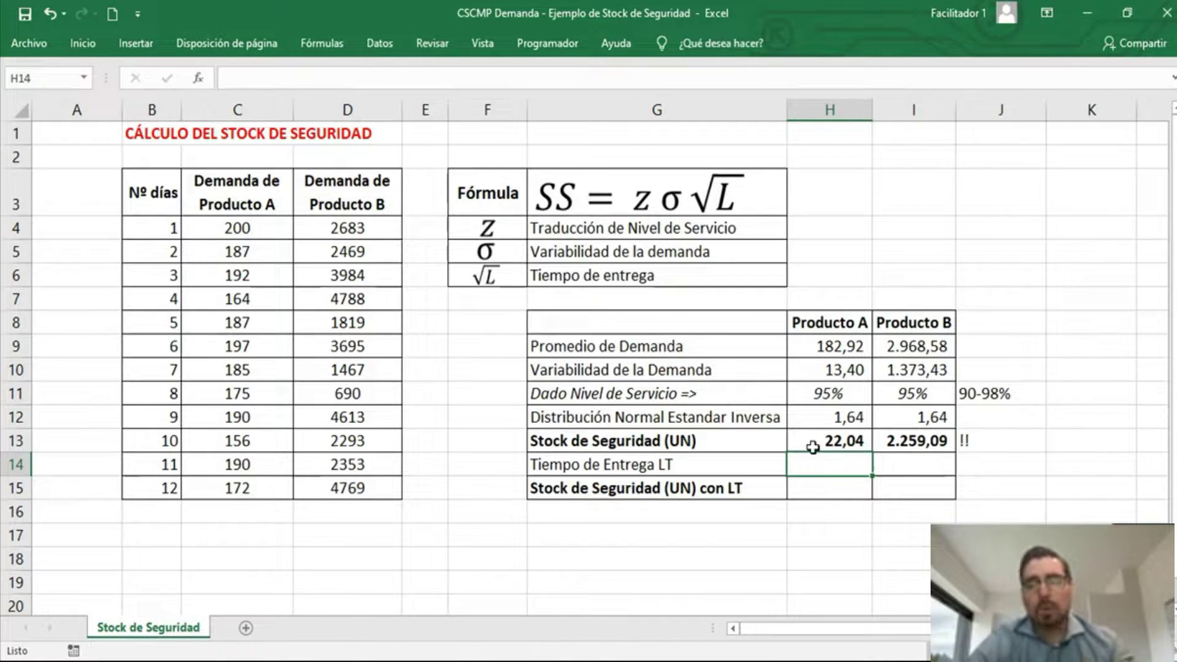
text(3)
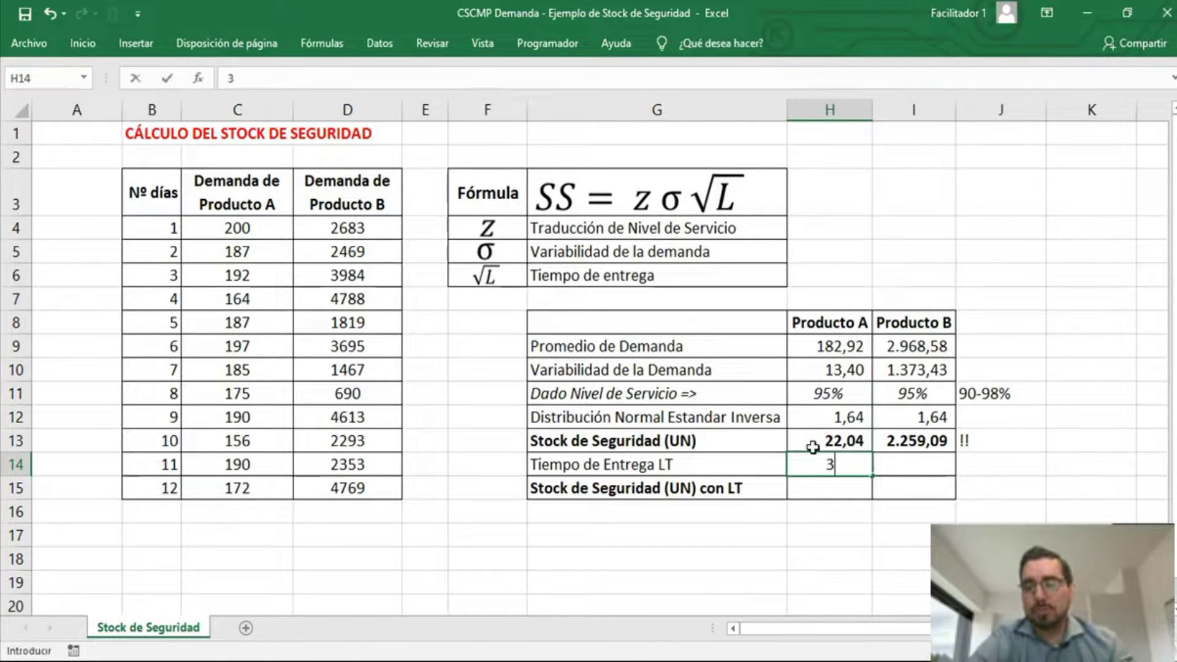
key(Tab)
text(3)
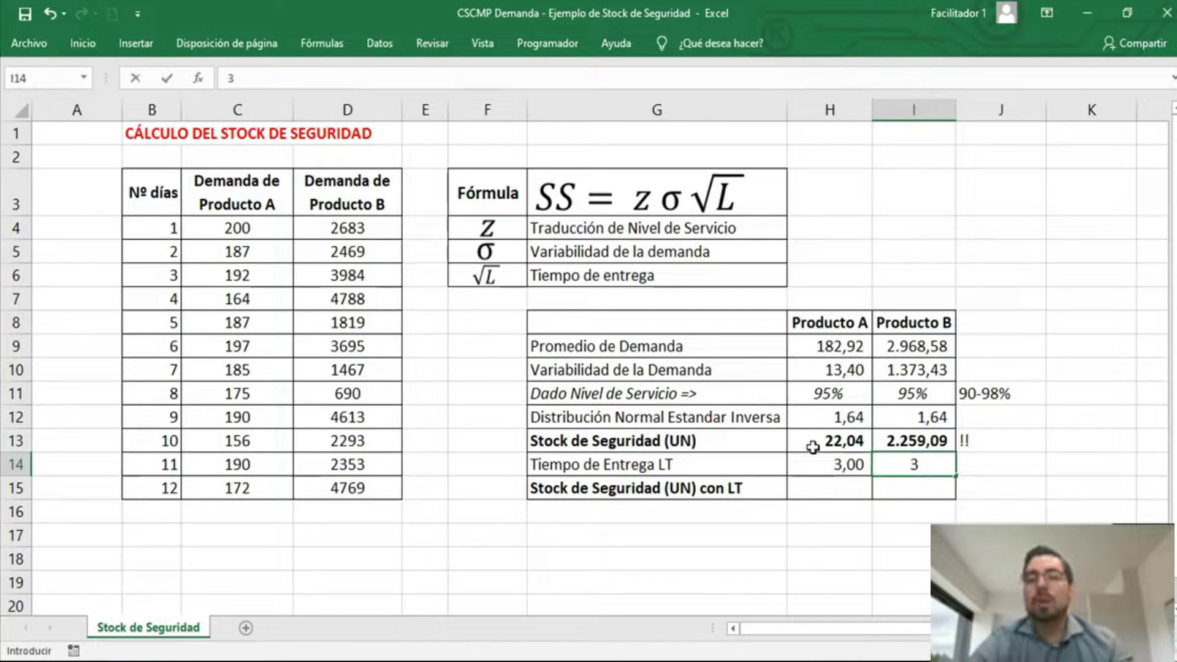
key(Left)
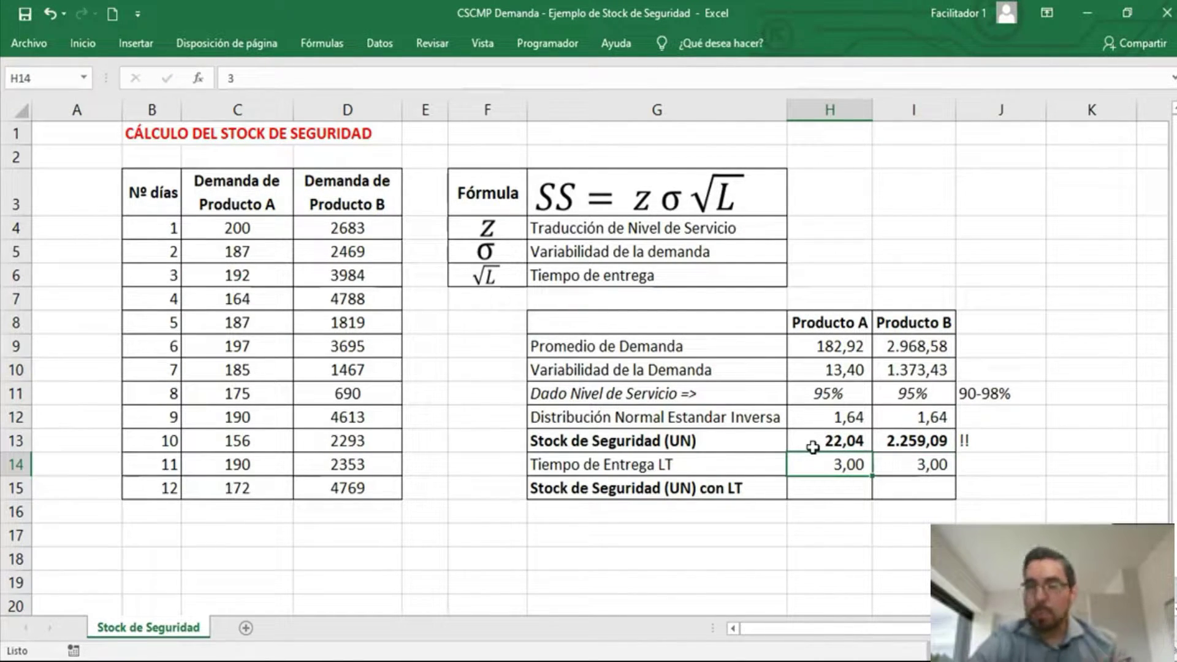
Begin Producto A's safety stock formula with lead time in H15 by multiplying H12 by the demand variability in H10
key(Down)
text(+)
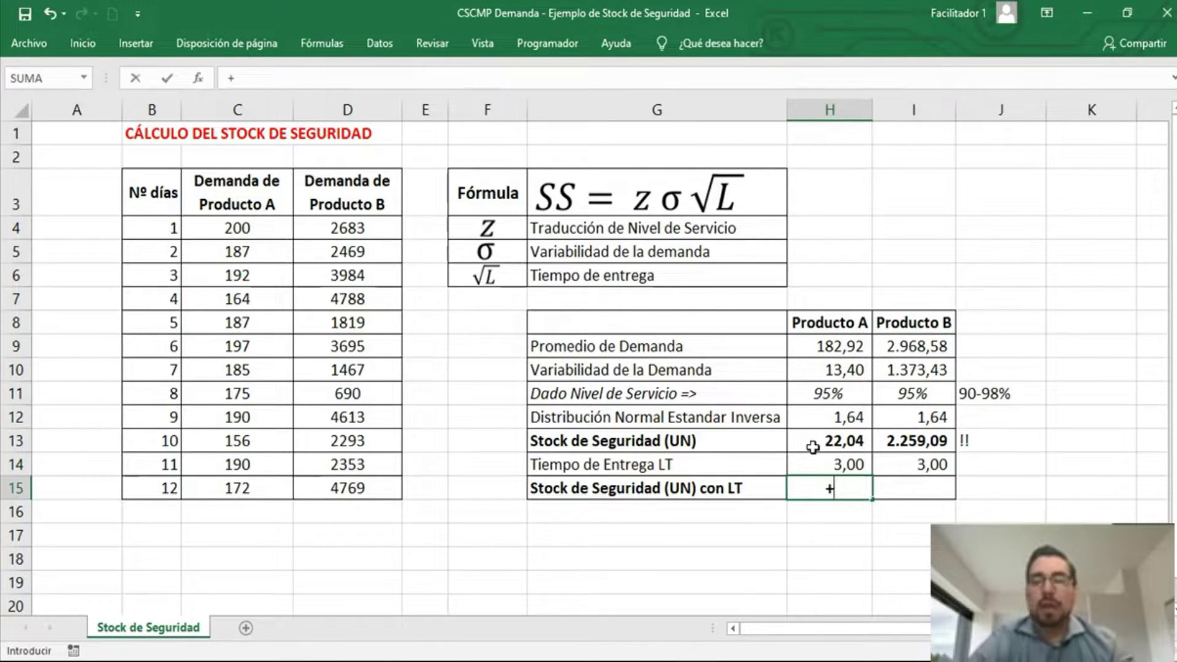
key(Up)
key(Up)
key(Up)
key(Up)
key(Up)
key(Down)
key(Down)
key(Down)
key(Up)
text(*)
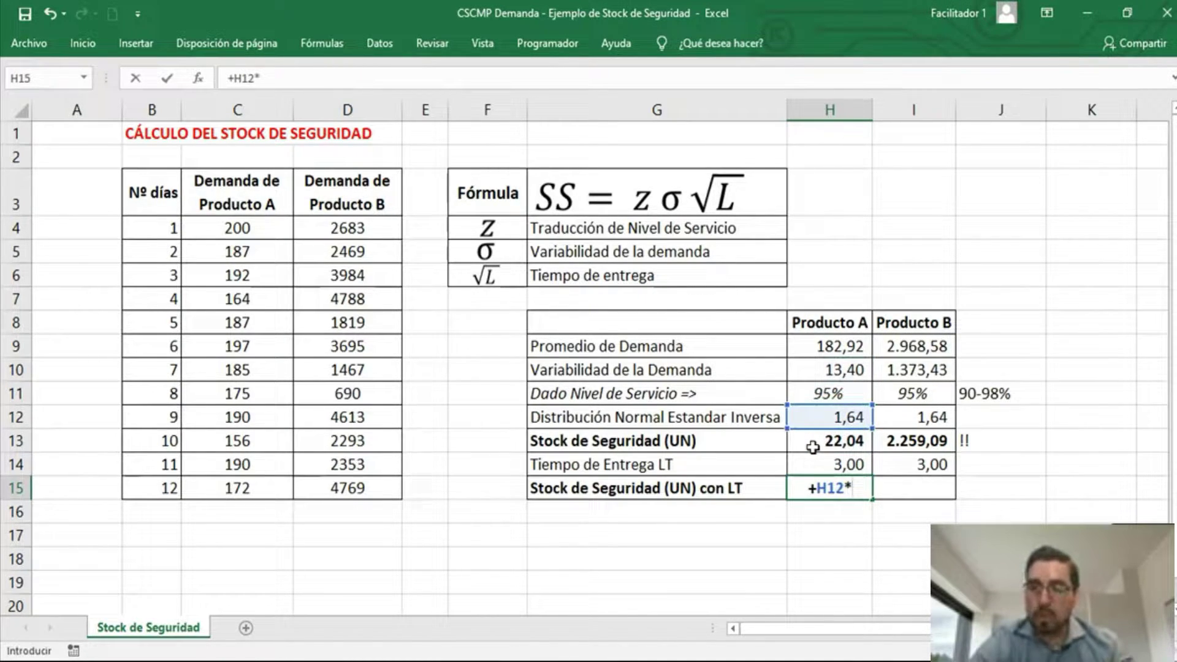
key(Up)
key(Up)
key(Up)
key(Up)
key(Up)
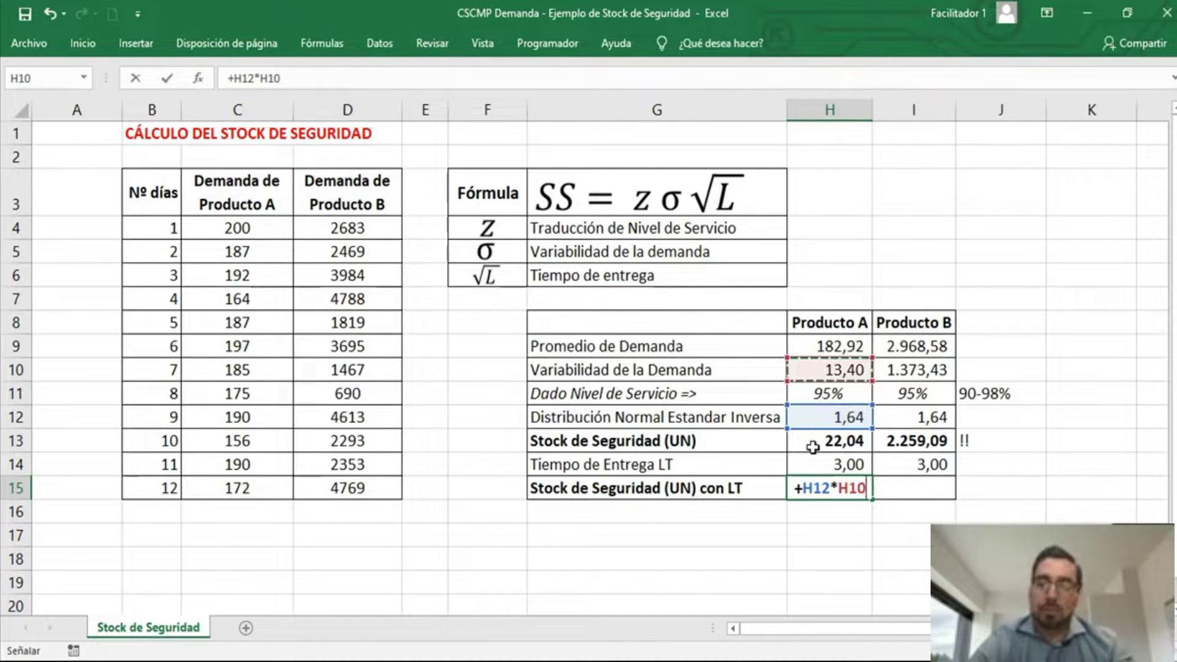
Complete the H15 formula by multiplying it by the square root of the lead time, RAIZ(H14)
text(*)
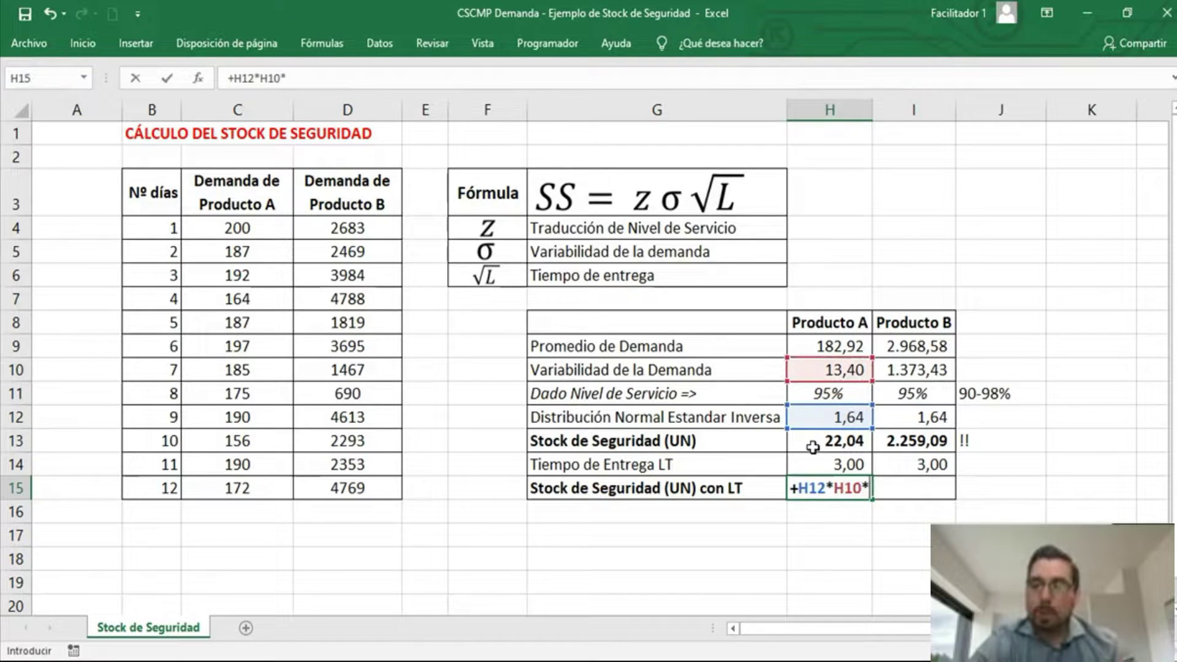
text(r)
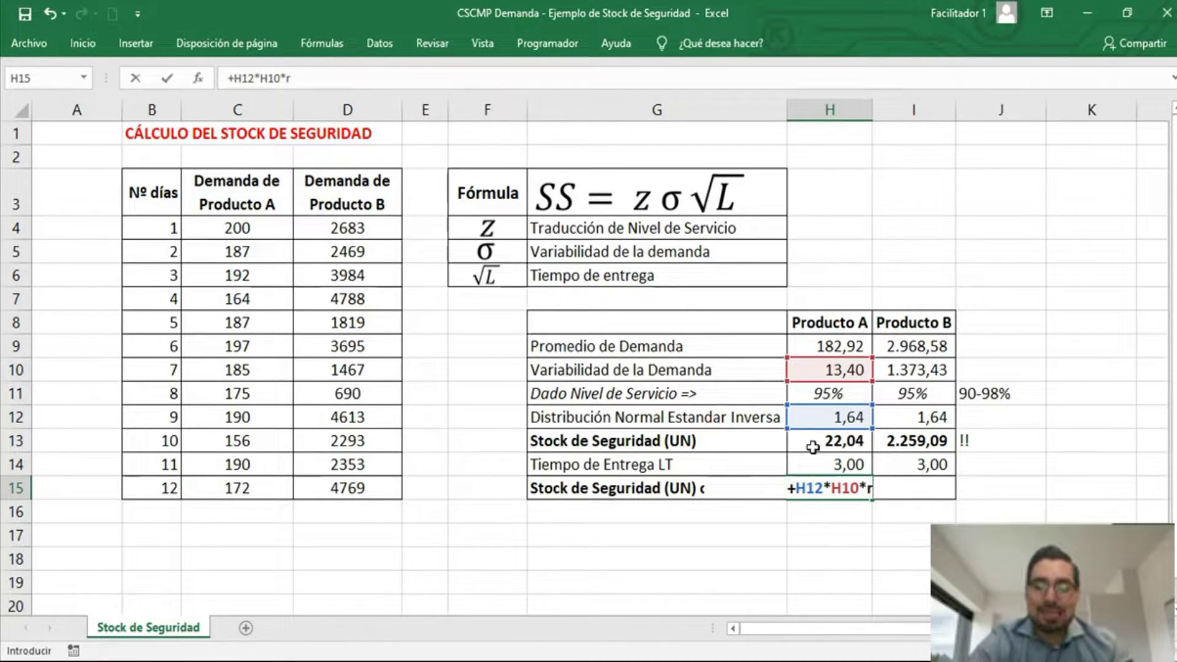
text(aiz)
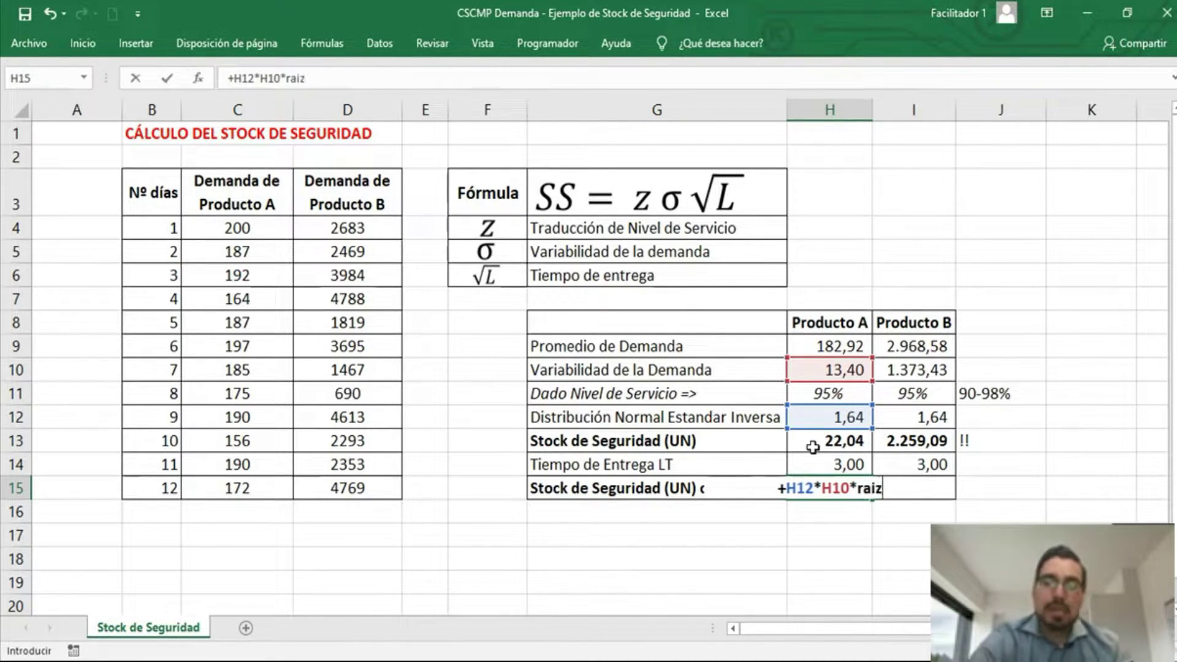
text())
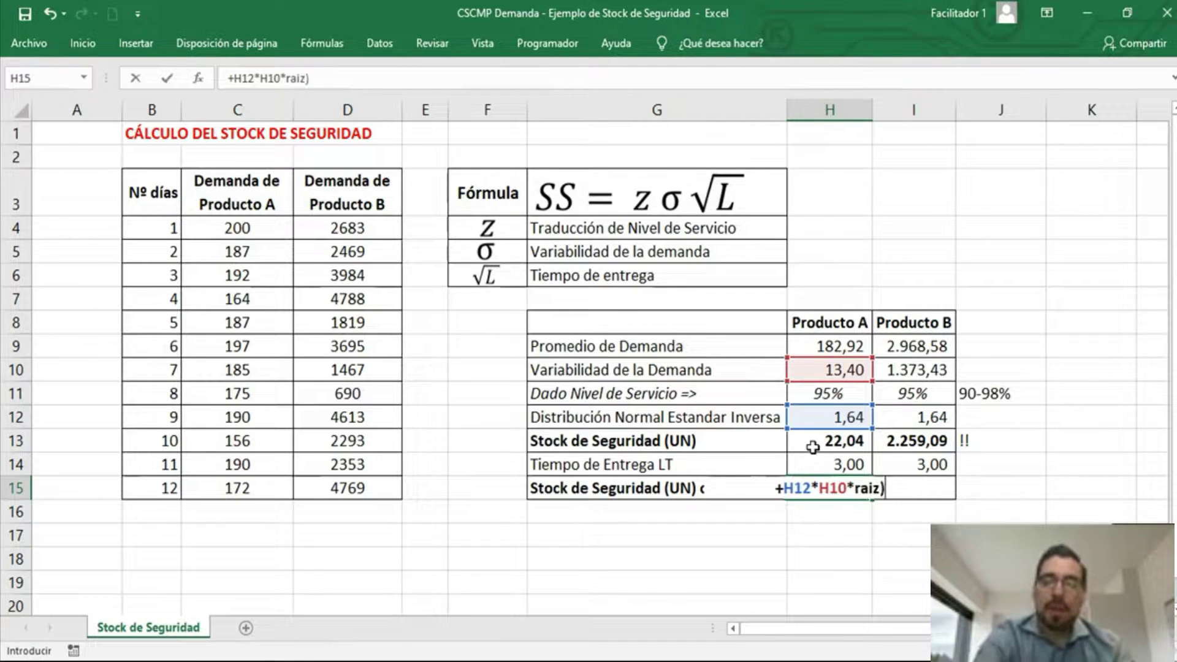
key(BackSpace)
text(()
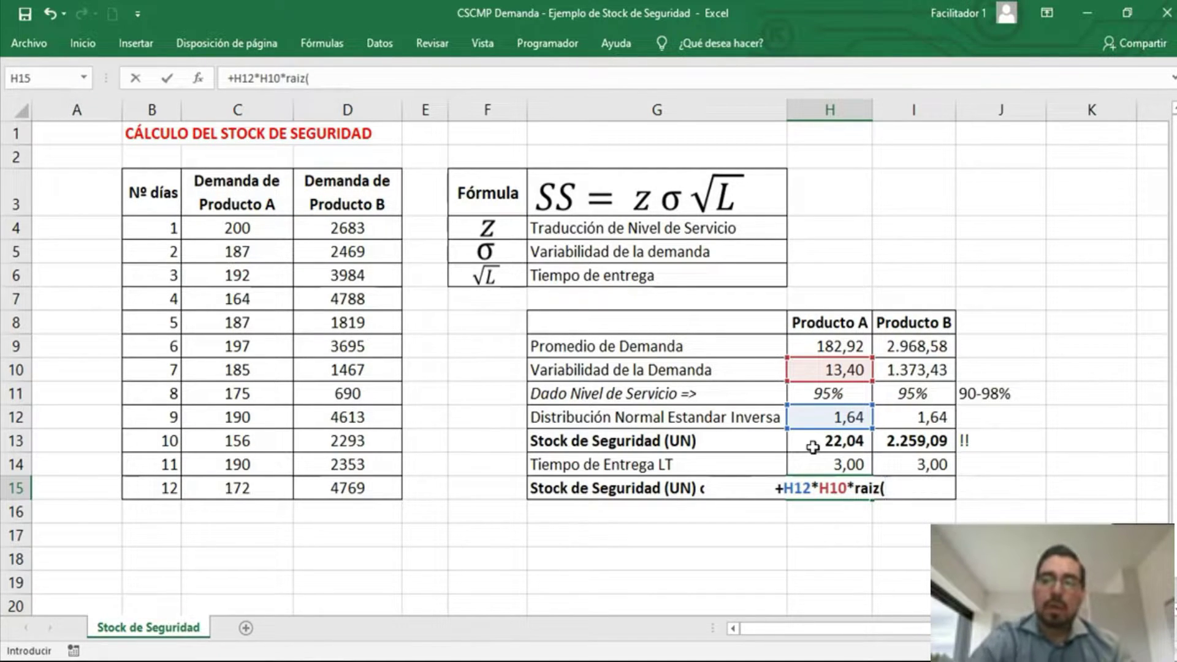
key(Up)
text())
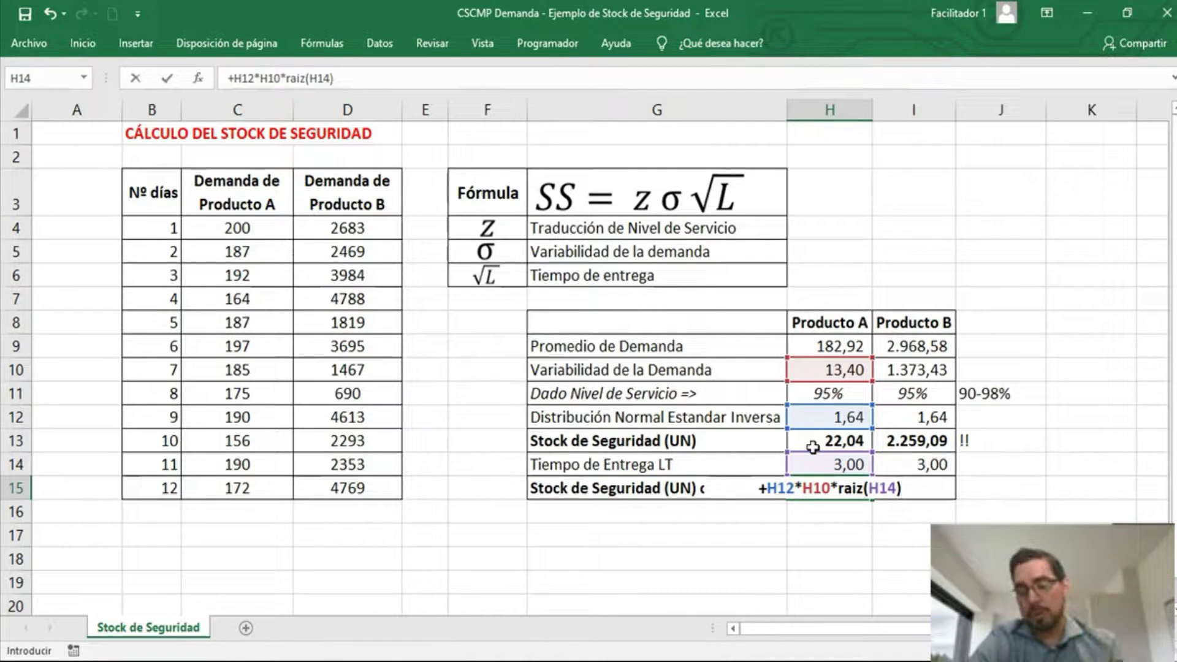
key(Return)
Copy Producto A's safety stock formula with lead time from H15 into I15 for Producto B
key(Up)
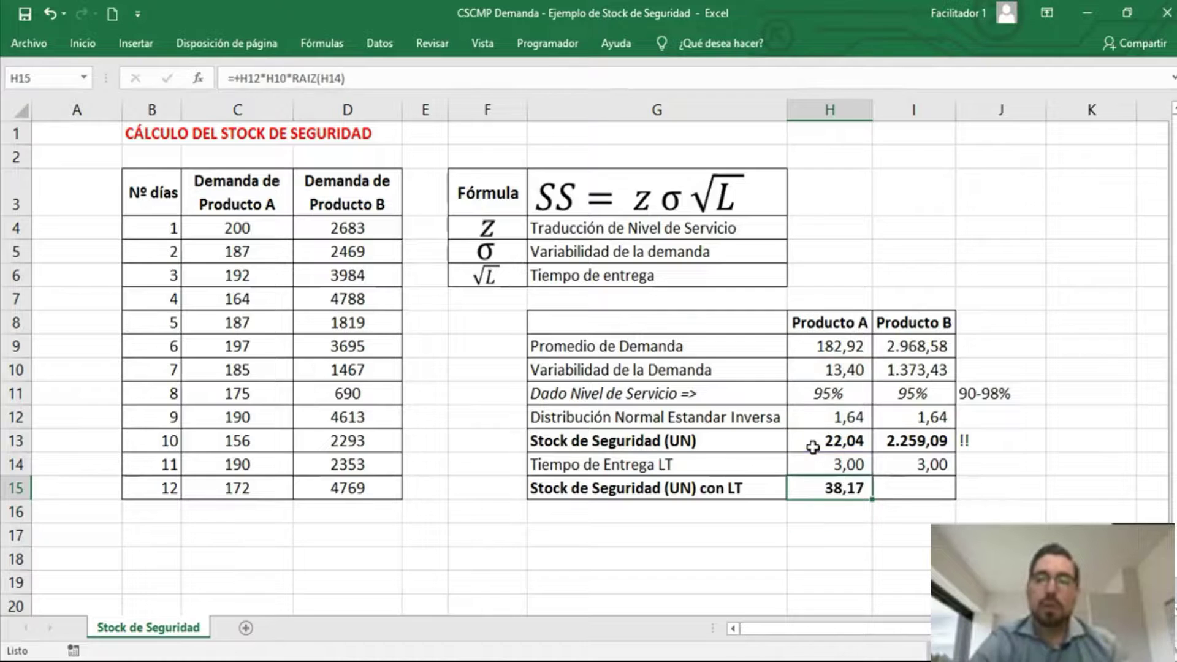
key(ctrl+c)
key(Right)
key(ctrl+v)
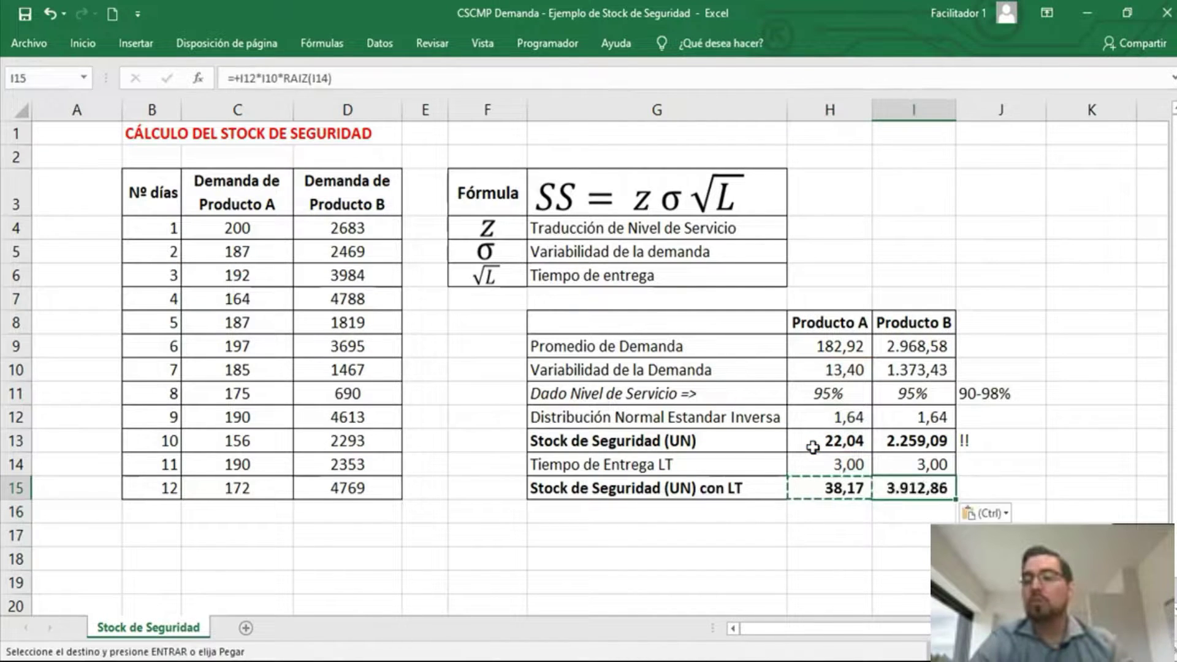
Enter the note "Levantamiento de información!" in J14 beside the lead time values
key(Left)
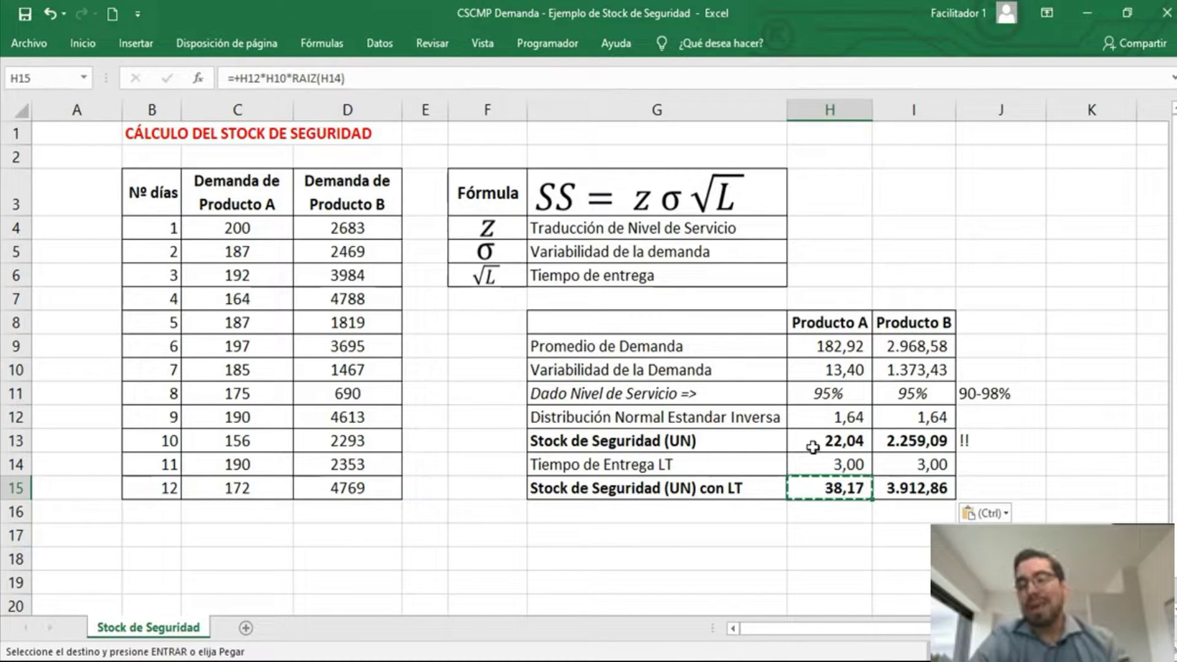
key(Right)
key(Up)
key(Right)
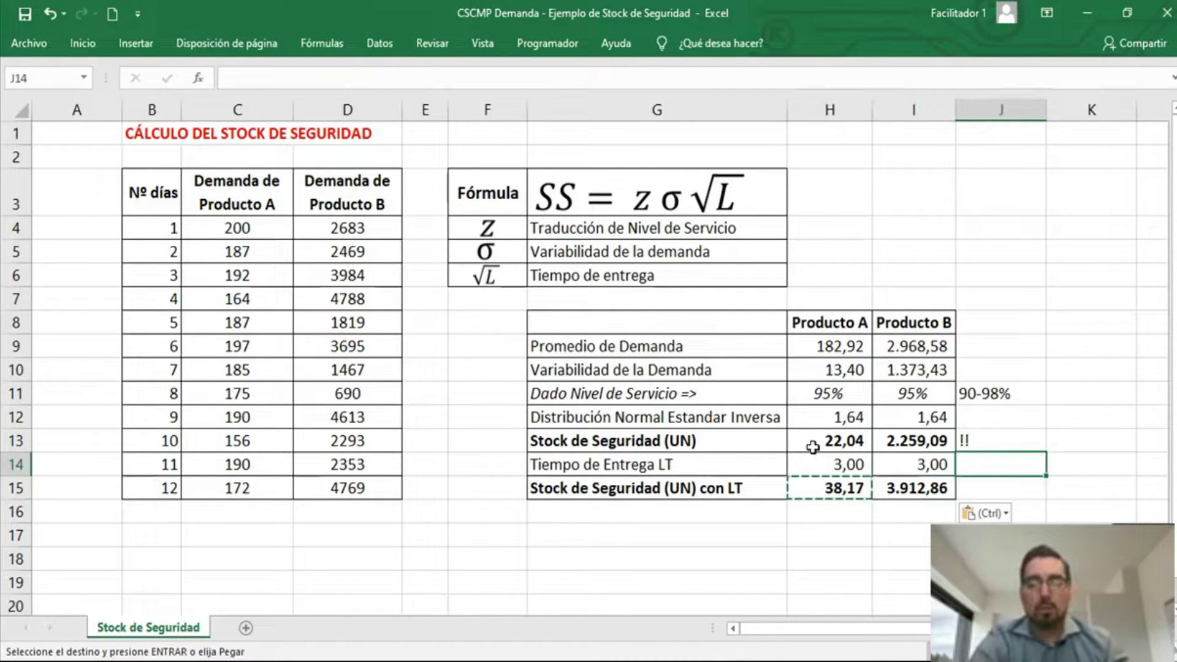
text(Levant)
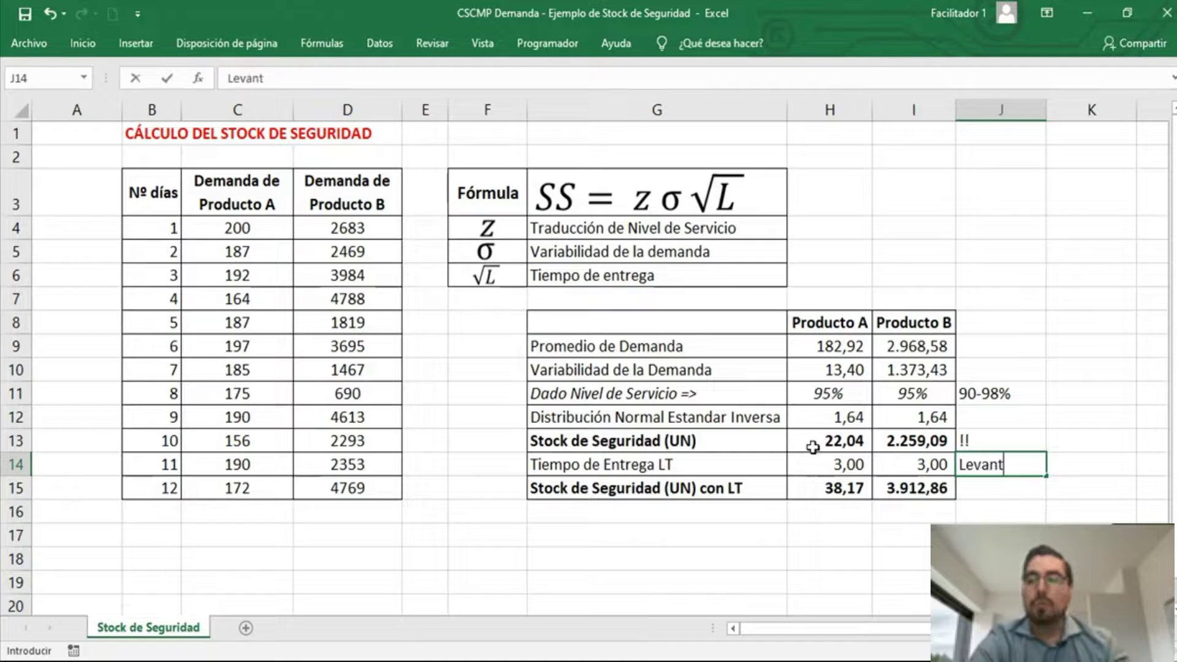
text(amiento de )
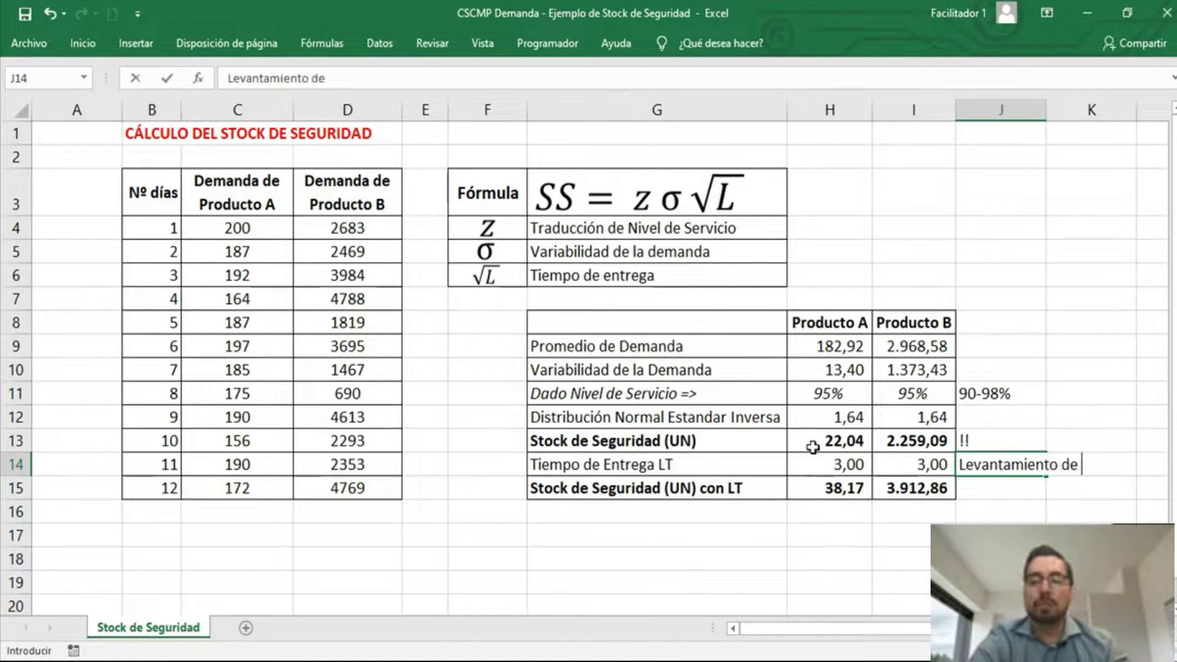
text(información!)
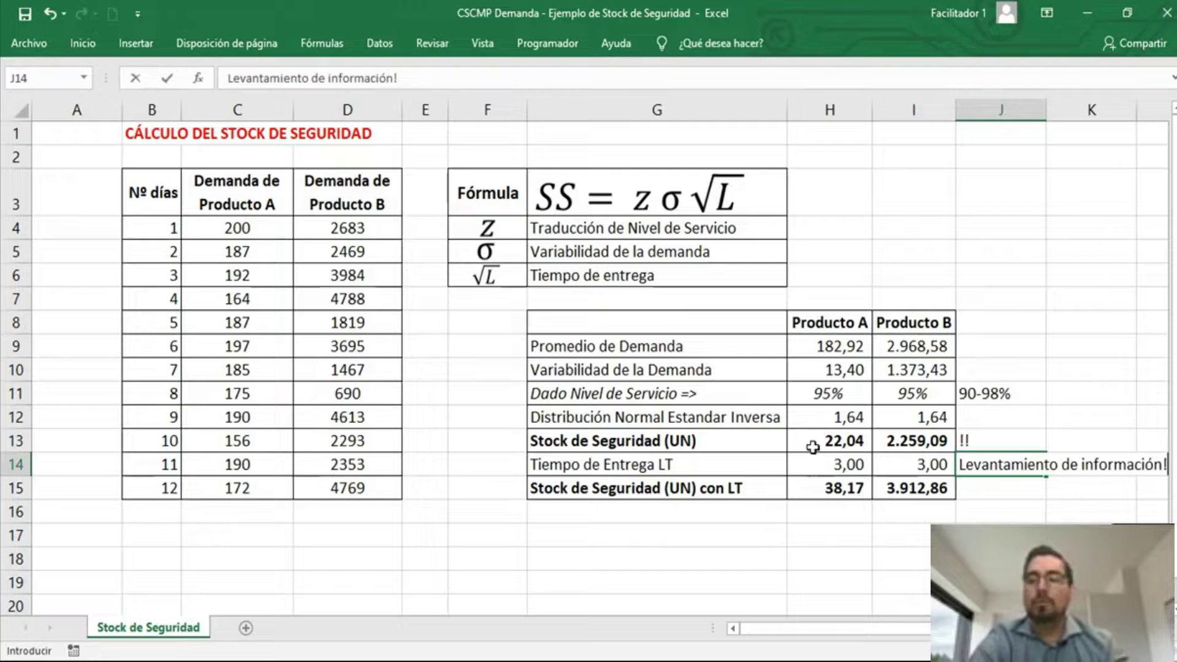
key(Return)
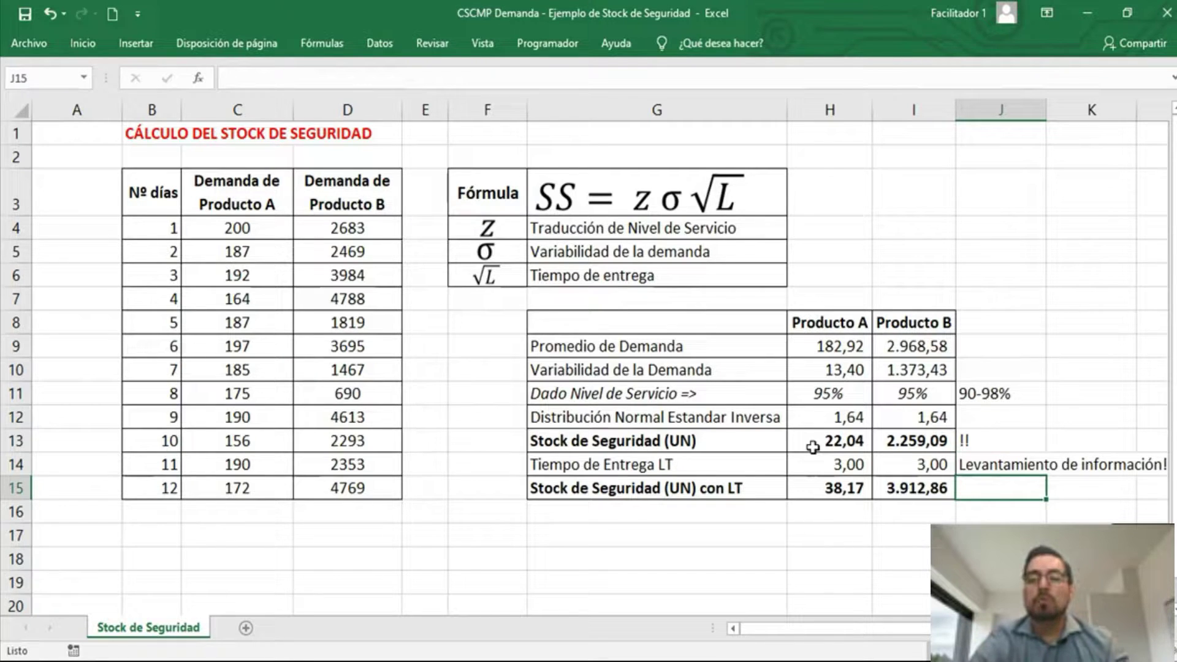
Examine the Stock de Seguridad (UN) con LT results of Producto A and Producto B in row 15
key(Left)
key(Left)
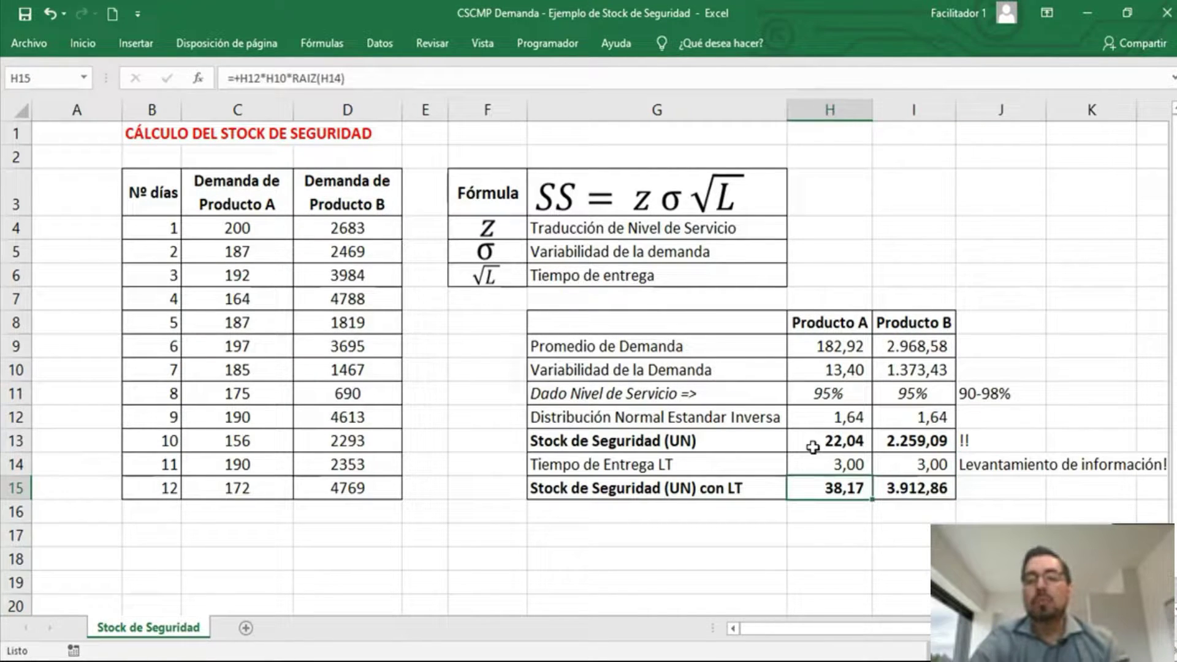
key(Left)
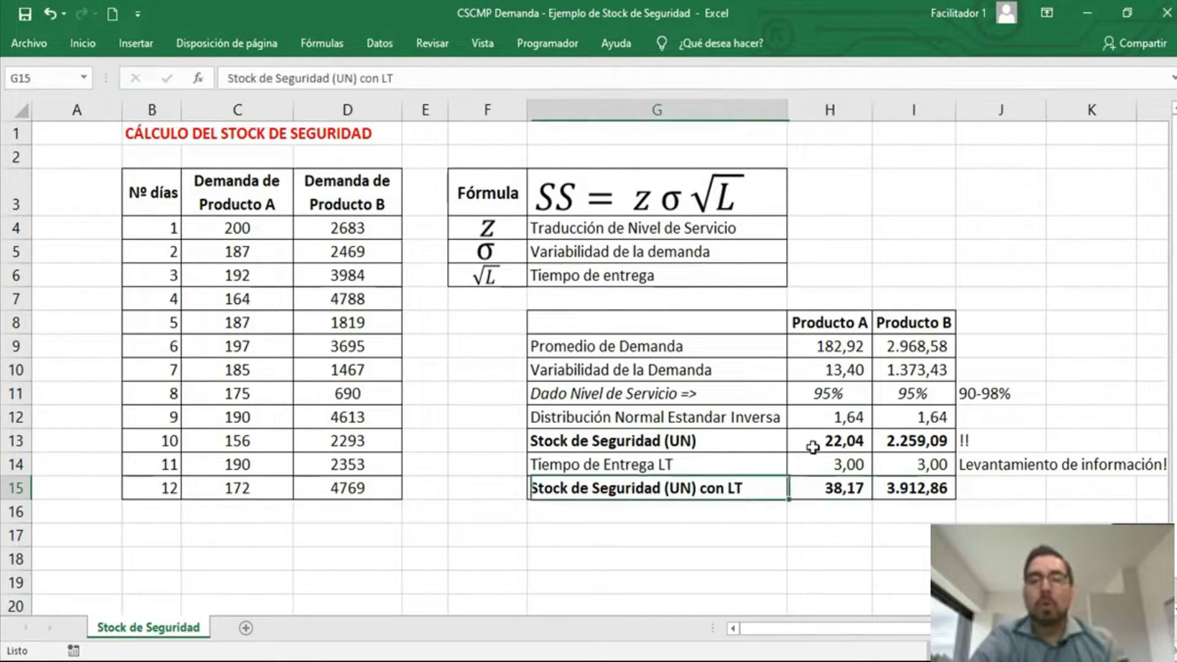
key(Right)
key(Right)
key(Left)
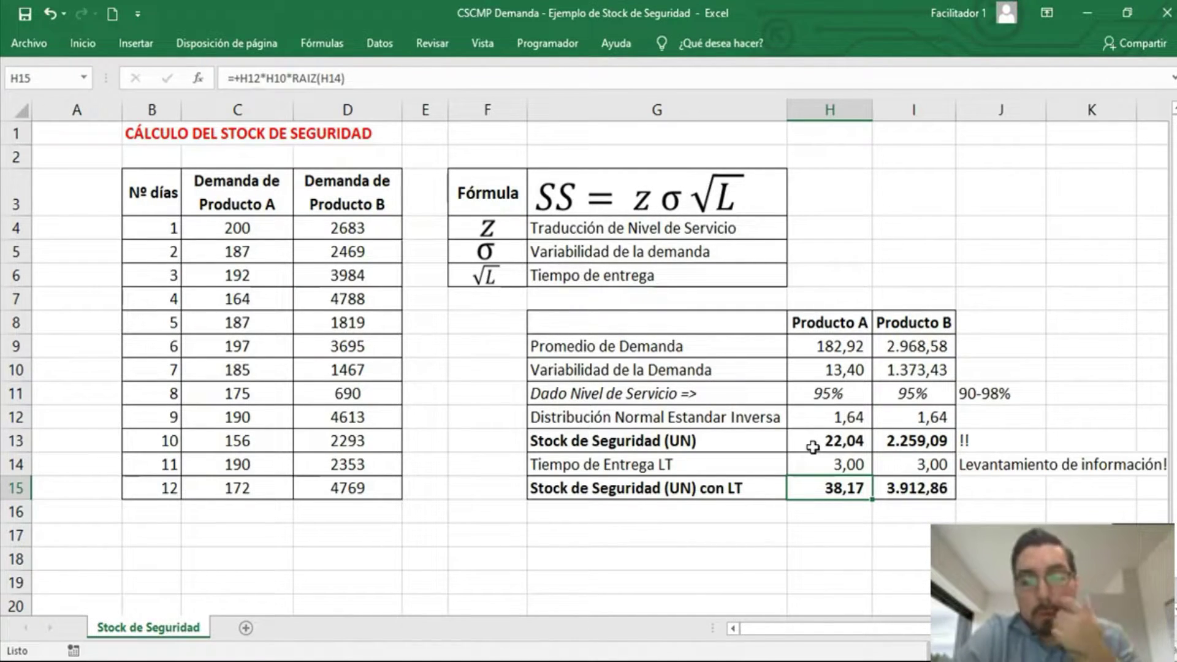
key(Down)
key(Down)
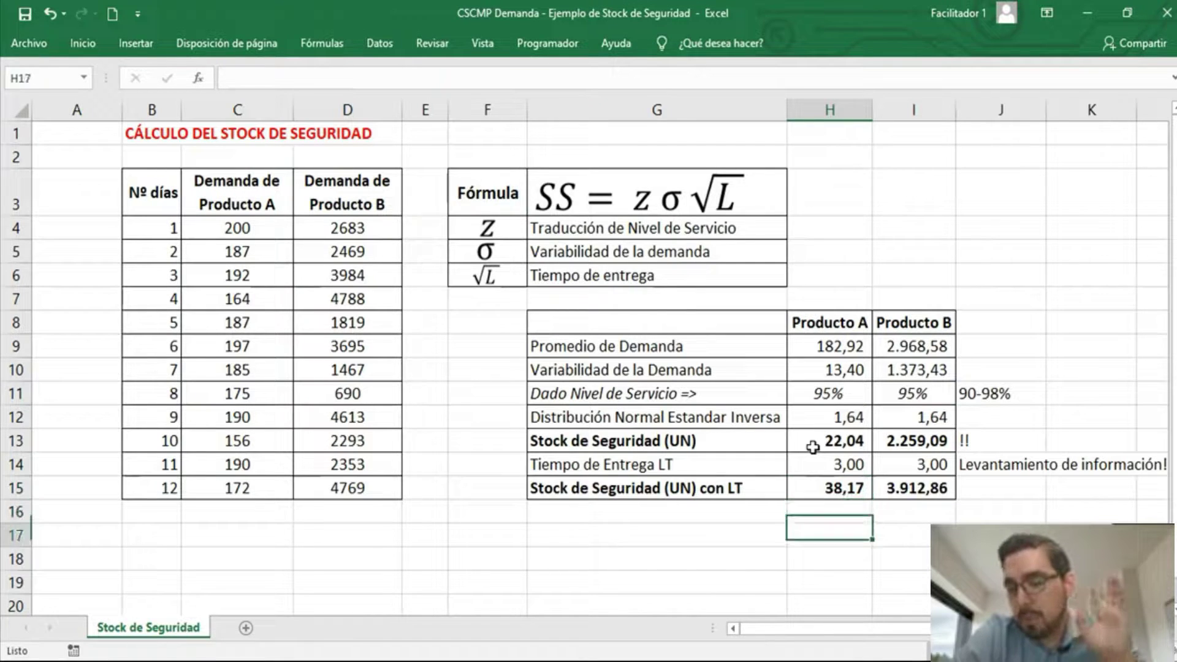
key(Up)
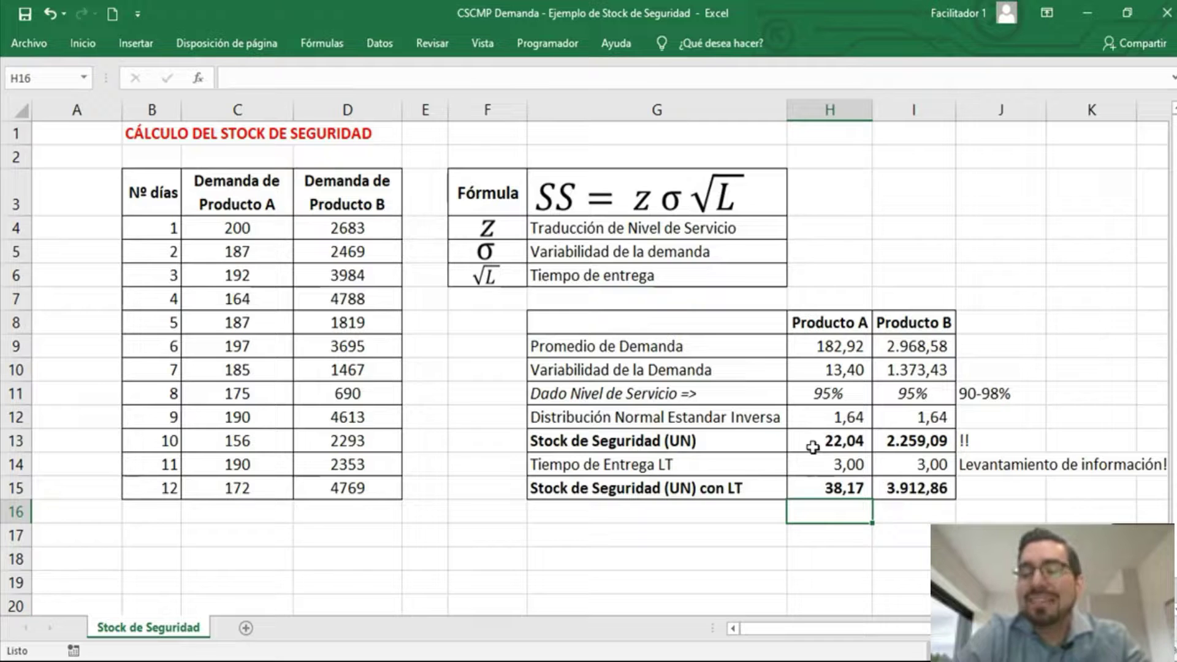
key(Down)
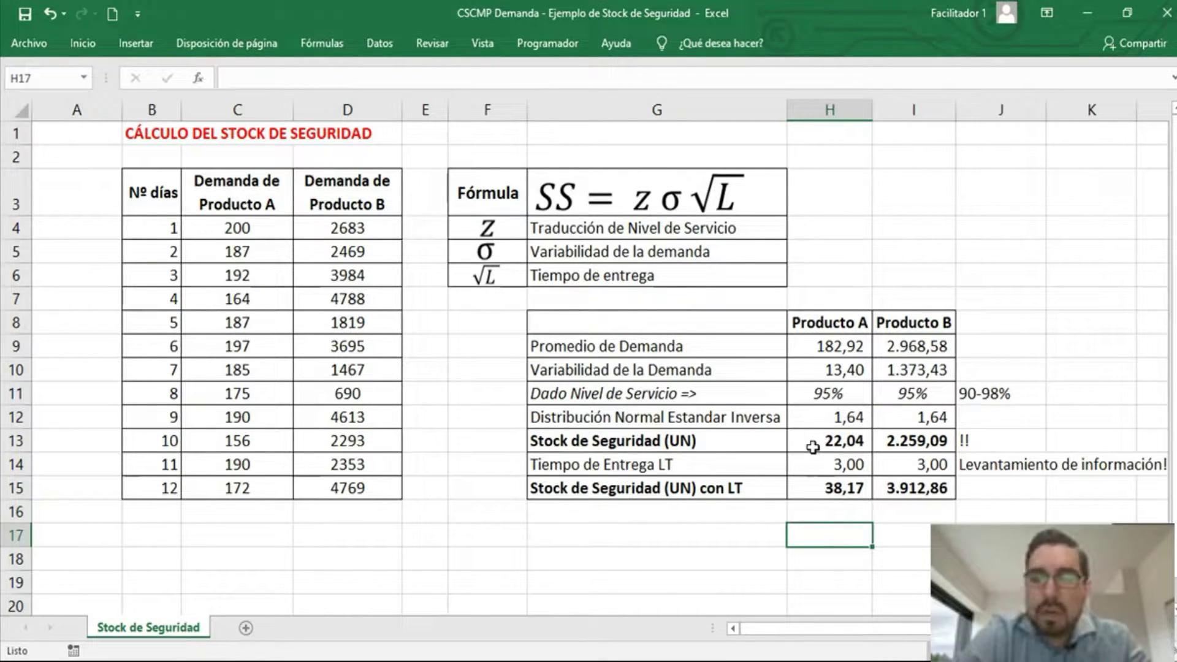
Add the row label "SS días" in G16 below Stock de Seguridad (UN) con LT
key(Up)
key(Left)
text(ss)
key(BackSpace)
key(BackSpace)
text(SS días)
key(Return)
Calculate Producto A's SS días in H16 by dividing its Stock de Seguridad (UN) con LT in H15 by its average demand in H9
key(Up)
key(Right)
text(+)
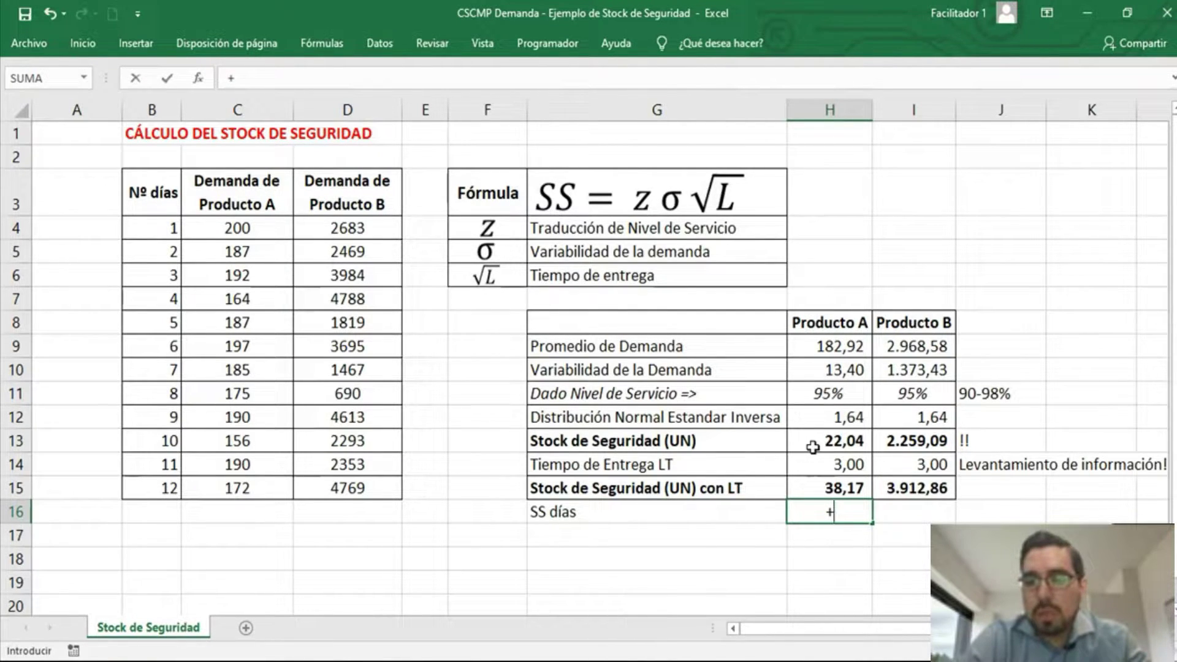
key(Up)
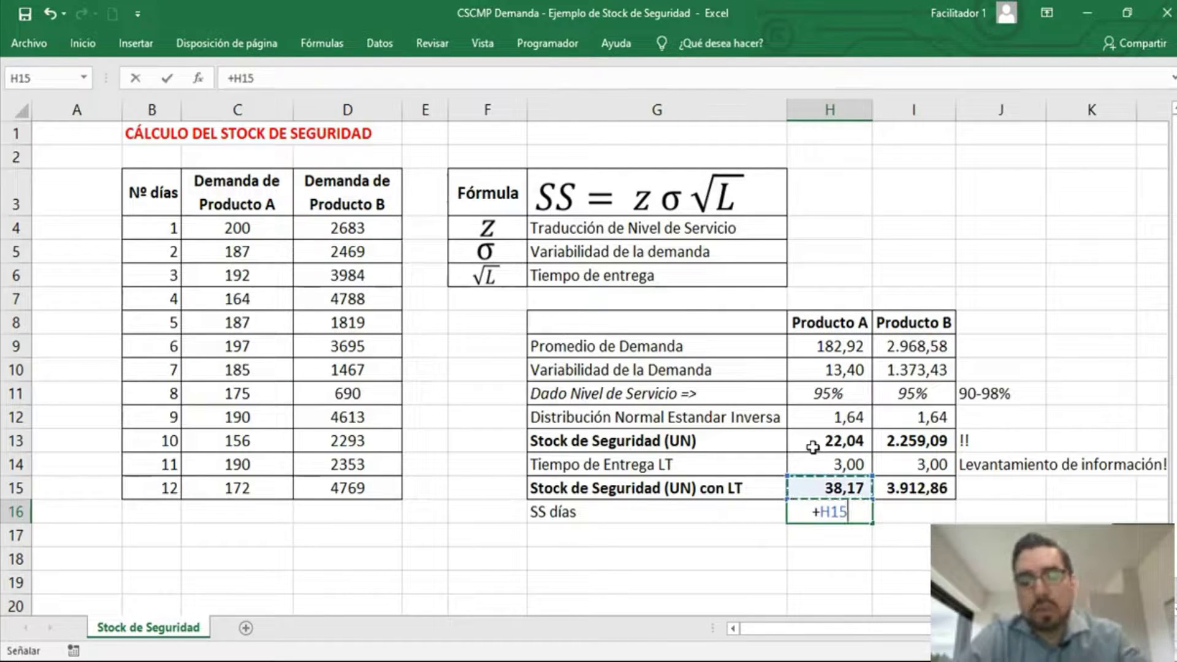
text(/)
key(Up)
key(Up)
key(Up)
key(Up)
key(Up)
key(Up)
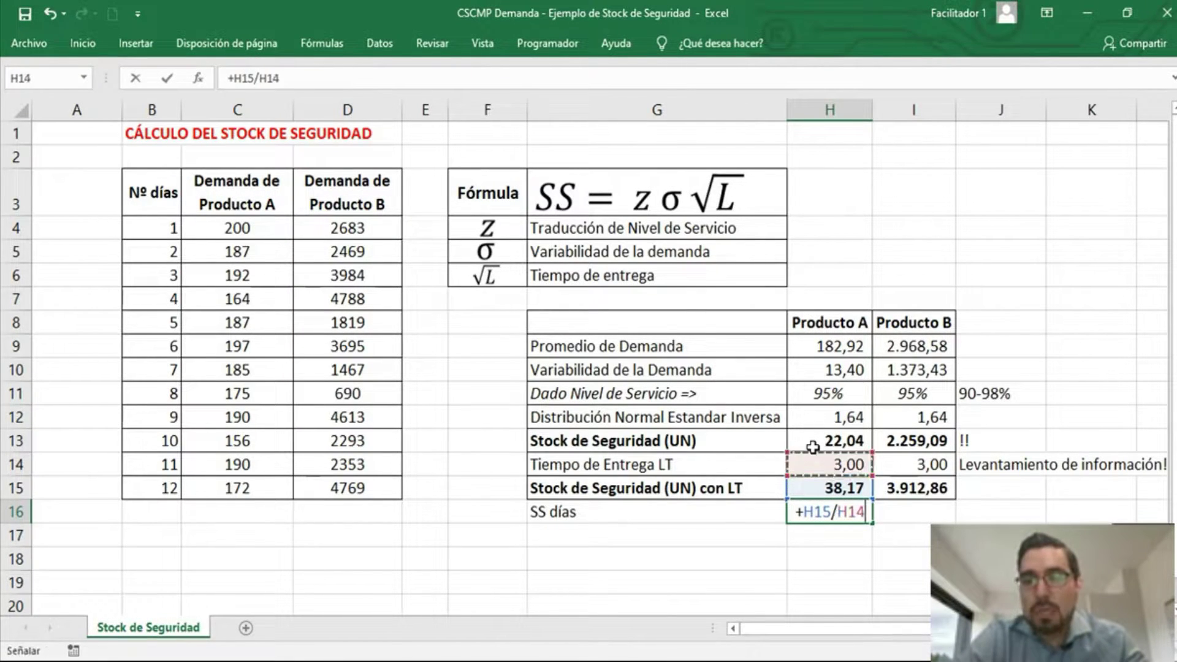
key(Up)
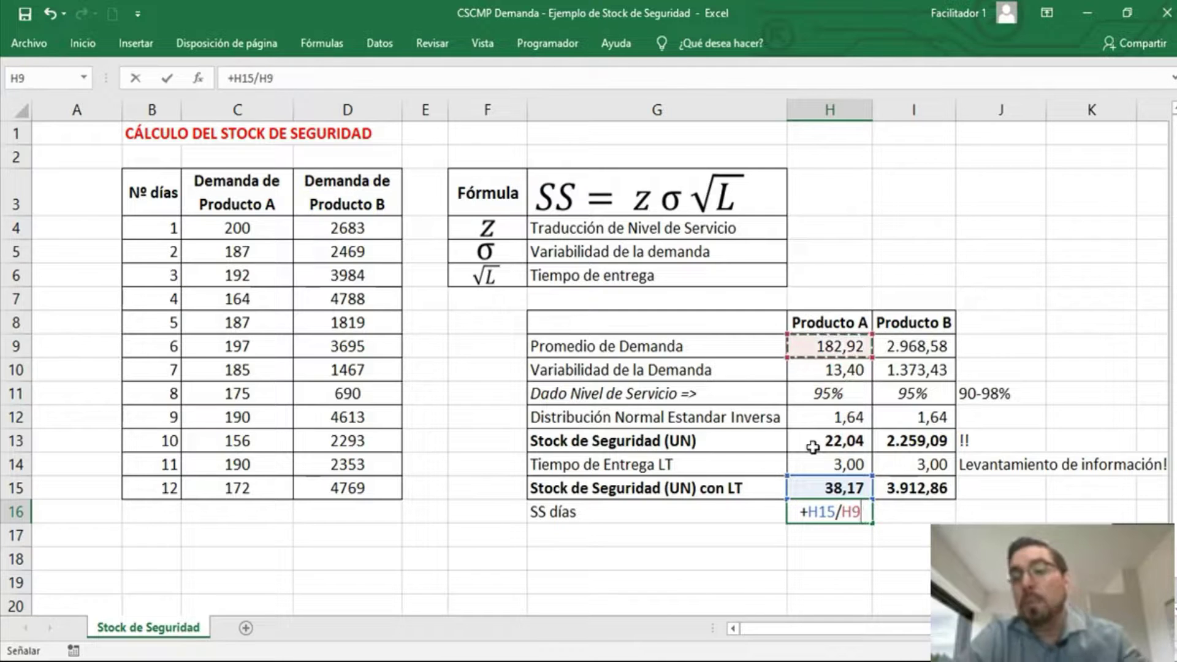
key(F2)
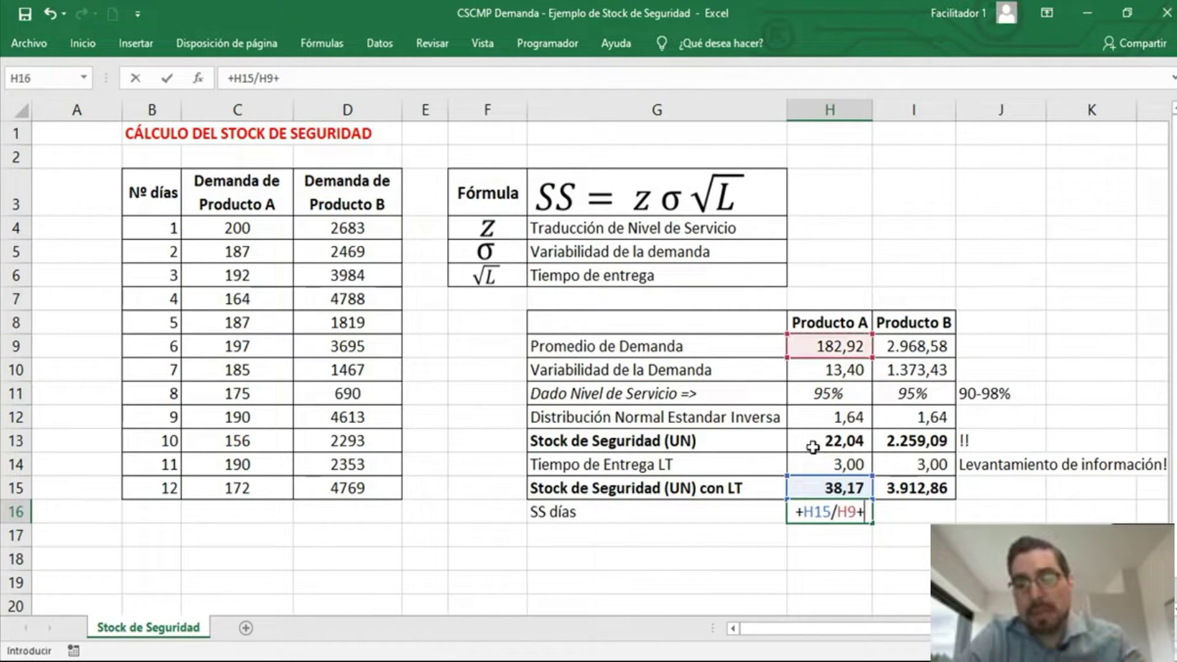
key(Return)
key(Up)
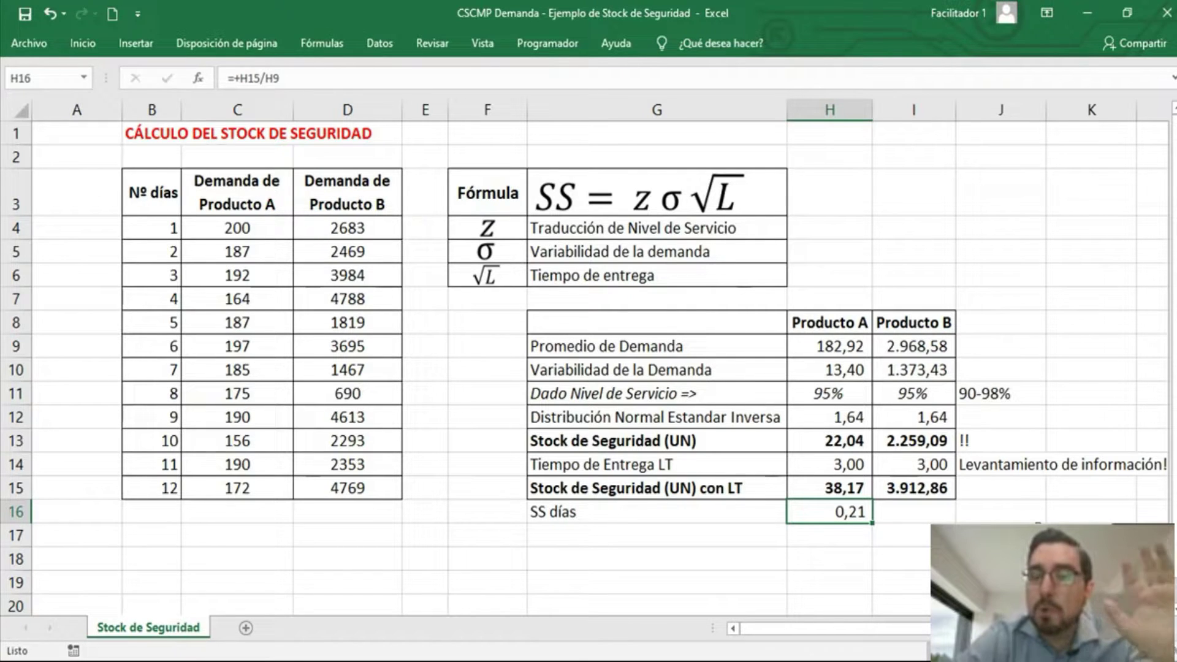
click(913, 512)
text(+)
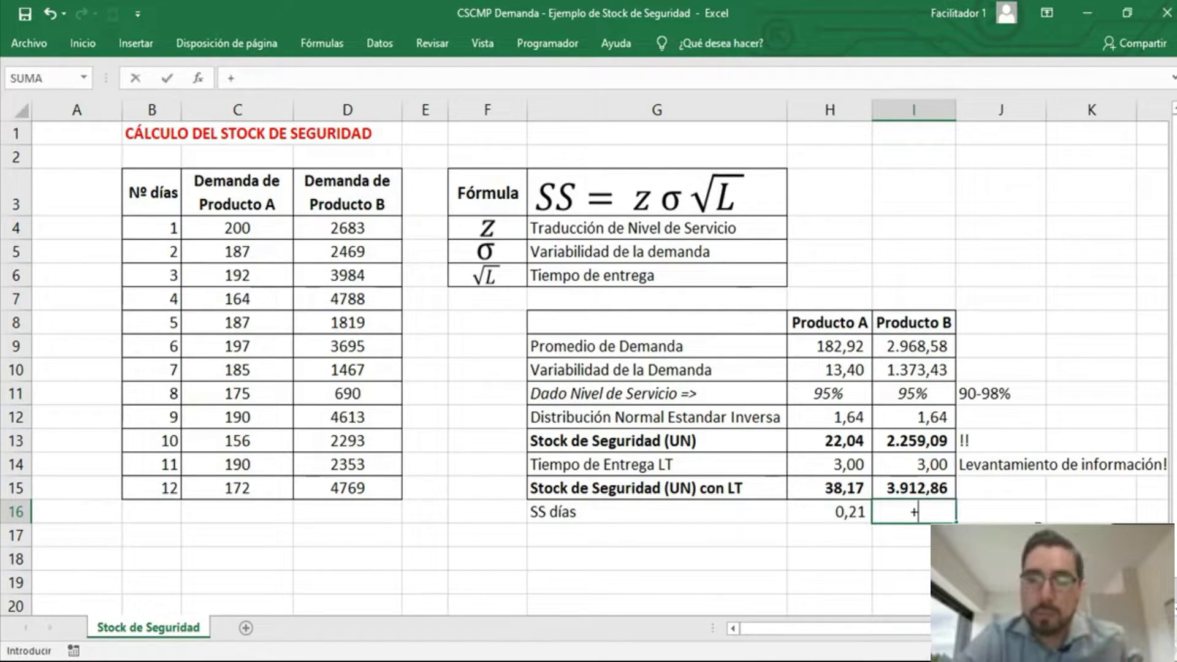
key(Up)
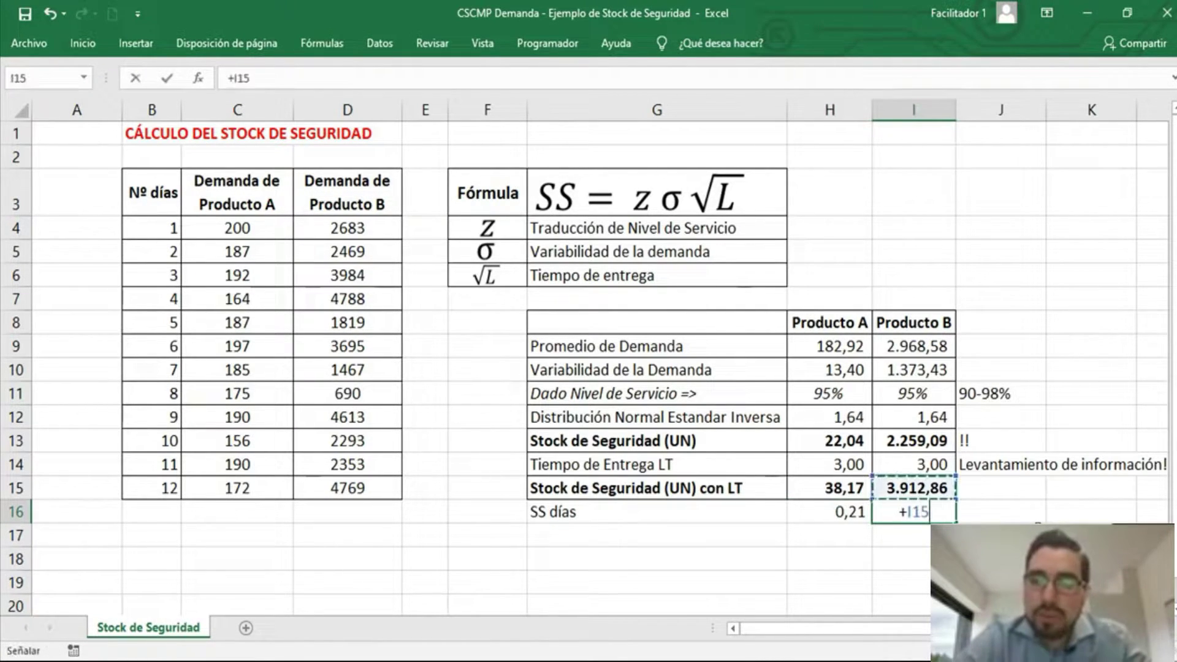
text(/)
key(Up)
key(Up)
key(Up)
key(Up)
key(Up)
key(Escape)
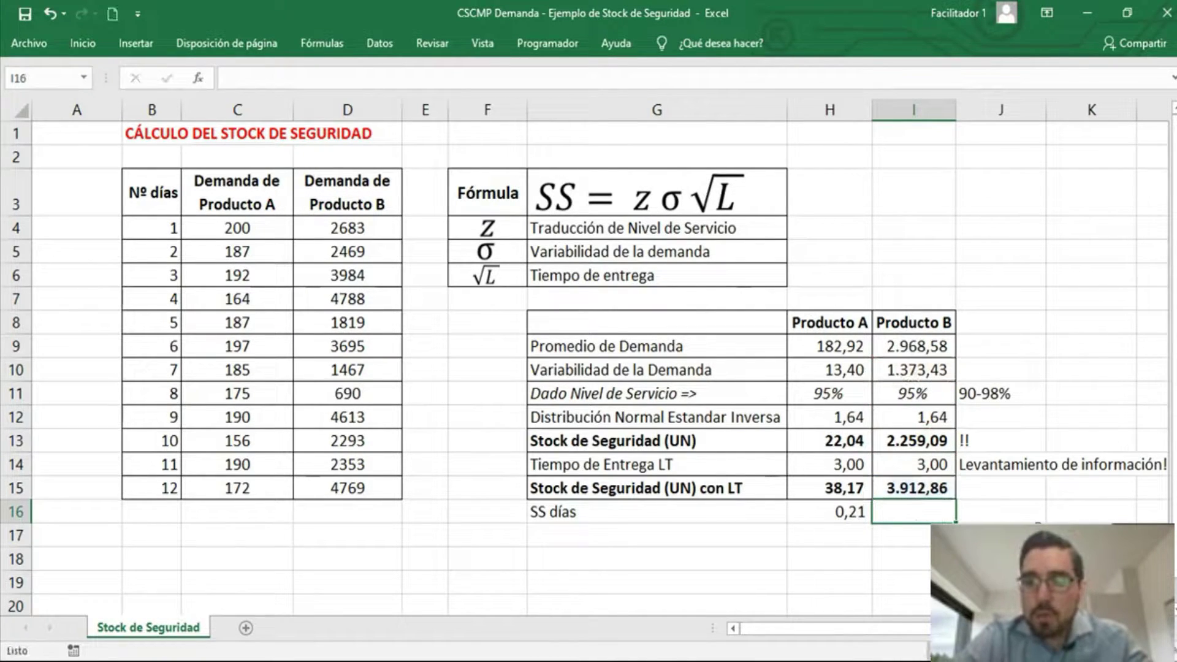
Calculate Producto B's SS días in I16 by dividing its Stock de Seguridad (UN) con LT in I15 by its average demand in I9
text(+)
key(Up)
text(/)
key(Up)
key(Up)
key(Up)
key(Up)
key(Up)
key(Up)
key(Up)
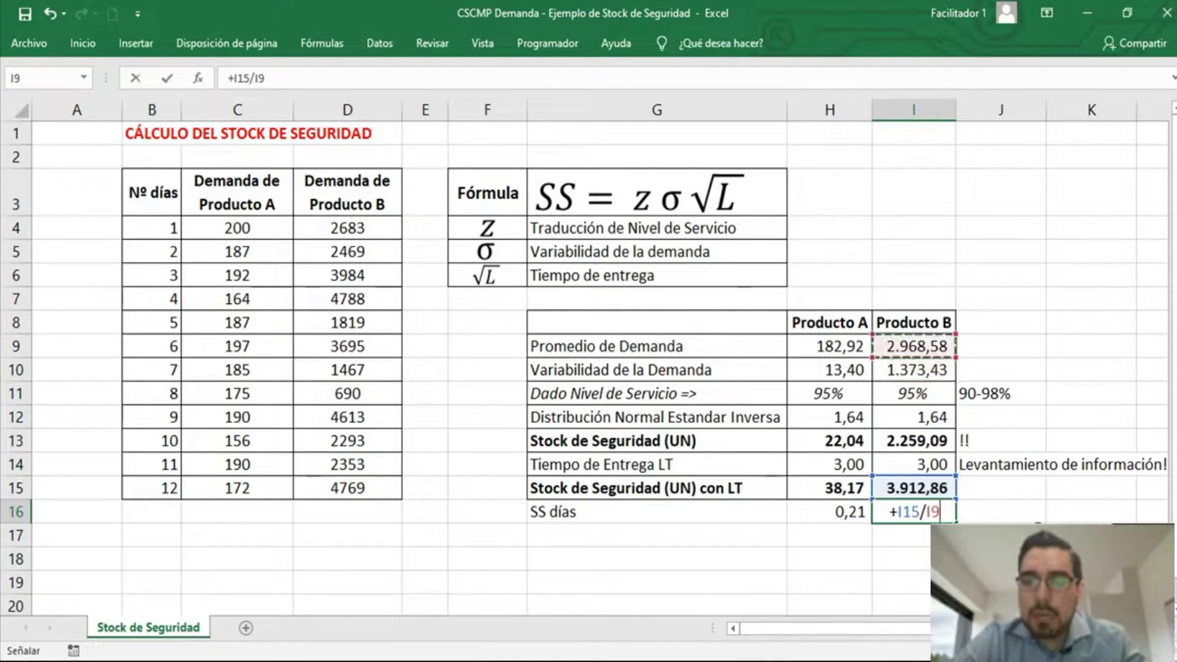
text(+)
key(BackSpace)
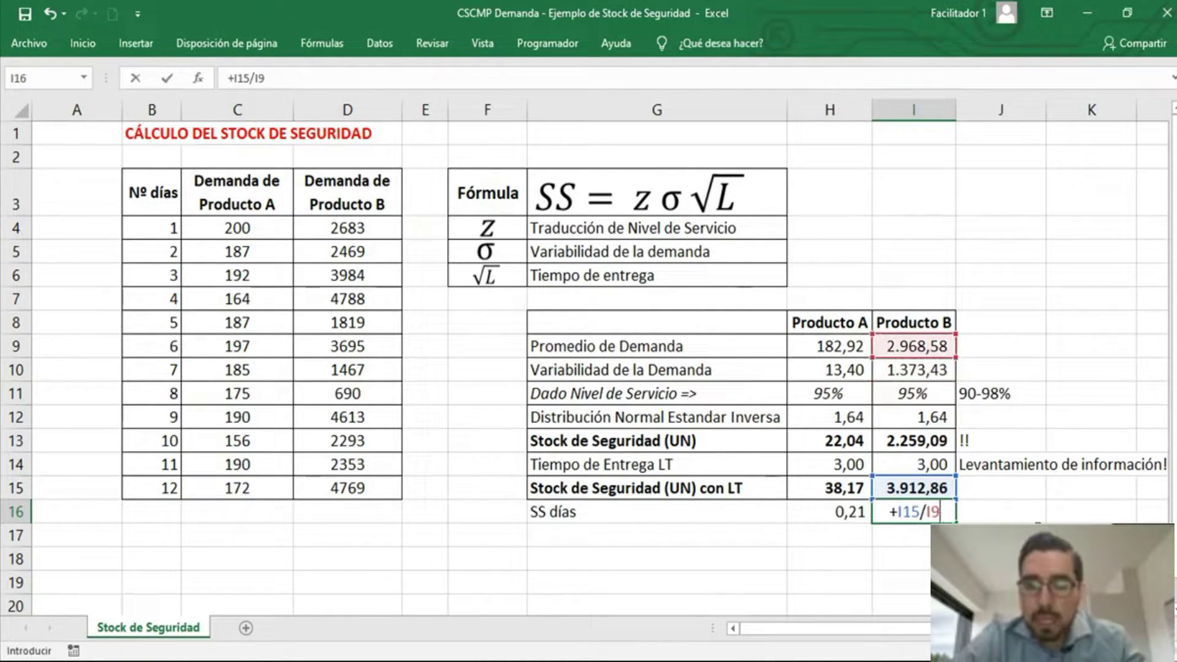
key(Return)
key(Up)
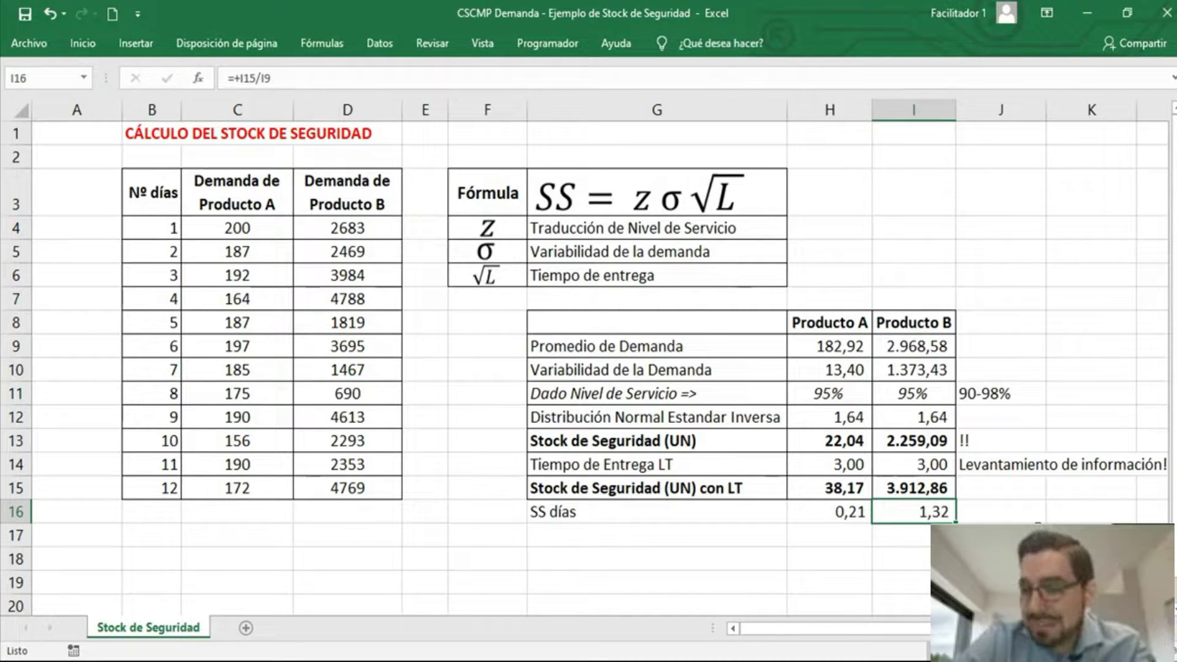
Examine Producto A's SS días, both products' Stock de Seguridad (UN) con LT, and Producto B's average demand
click(829, 512)
click(656, 512)
click(829, 512)
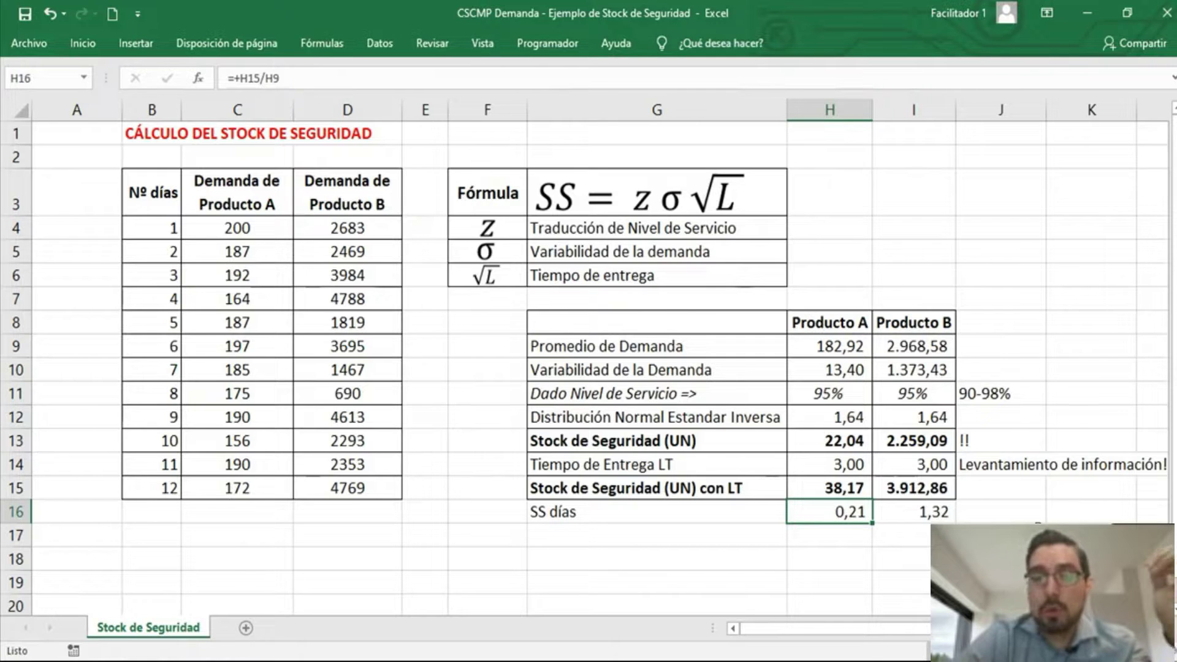
click(829, 488)
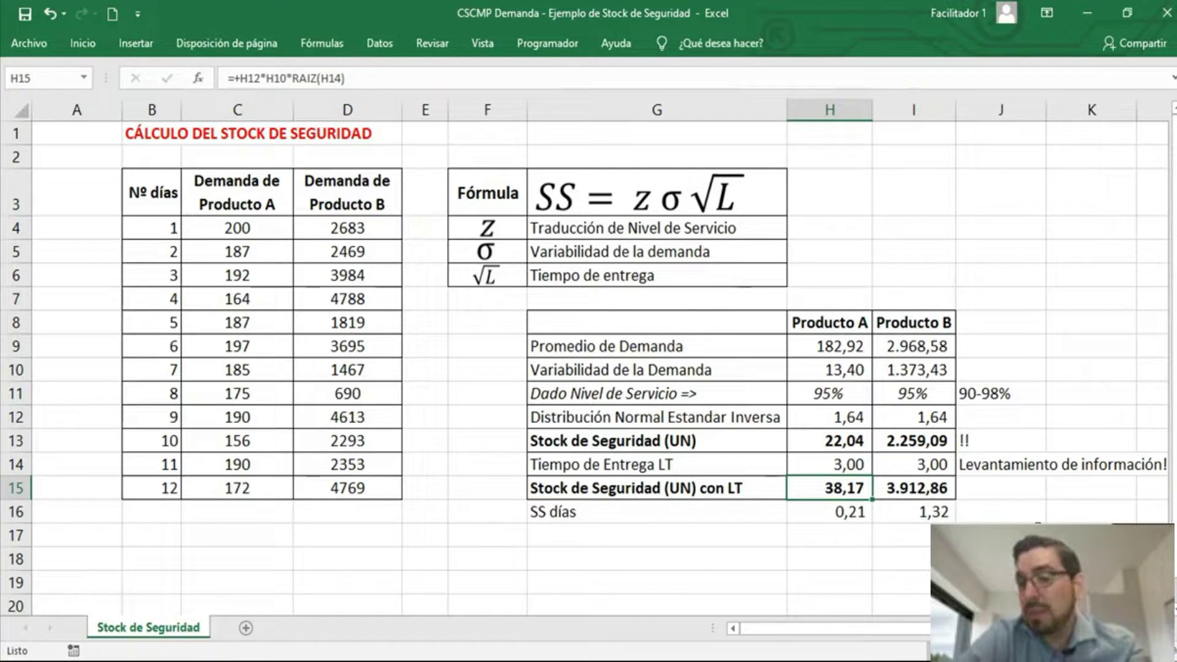
click(913, 488)
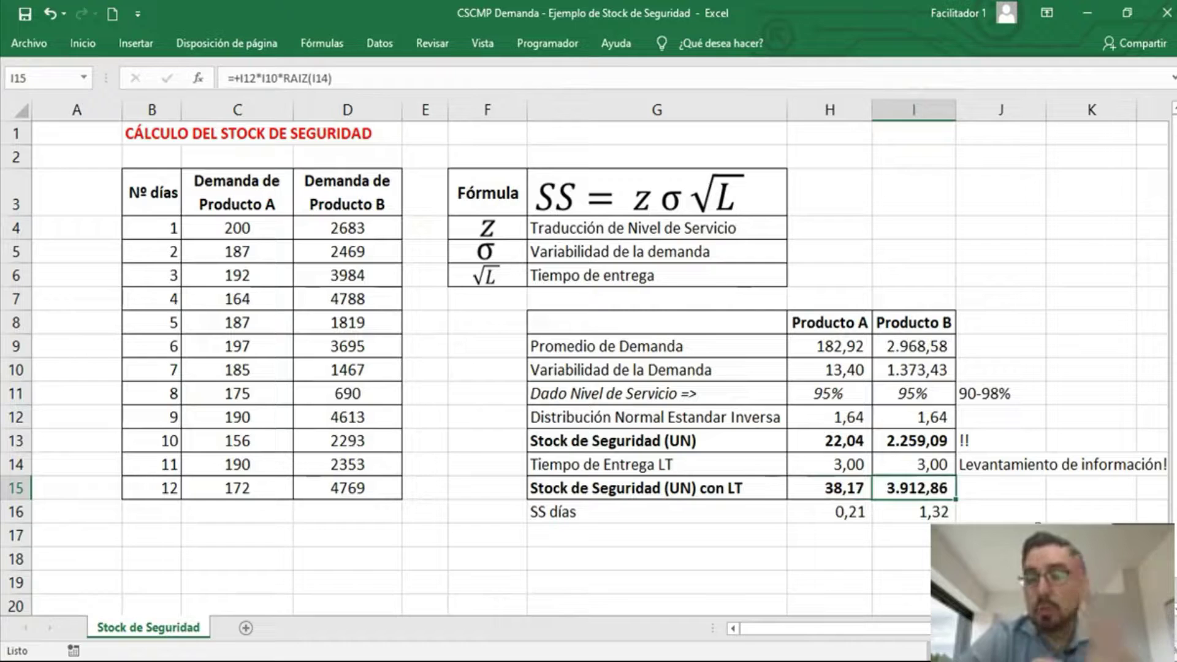
click(911, 358)
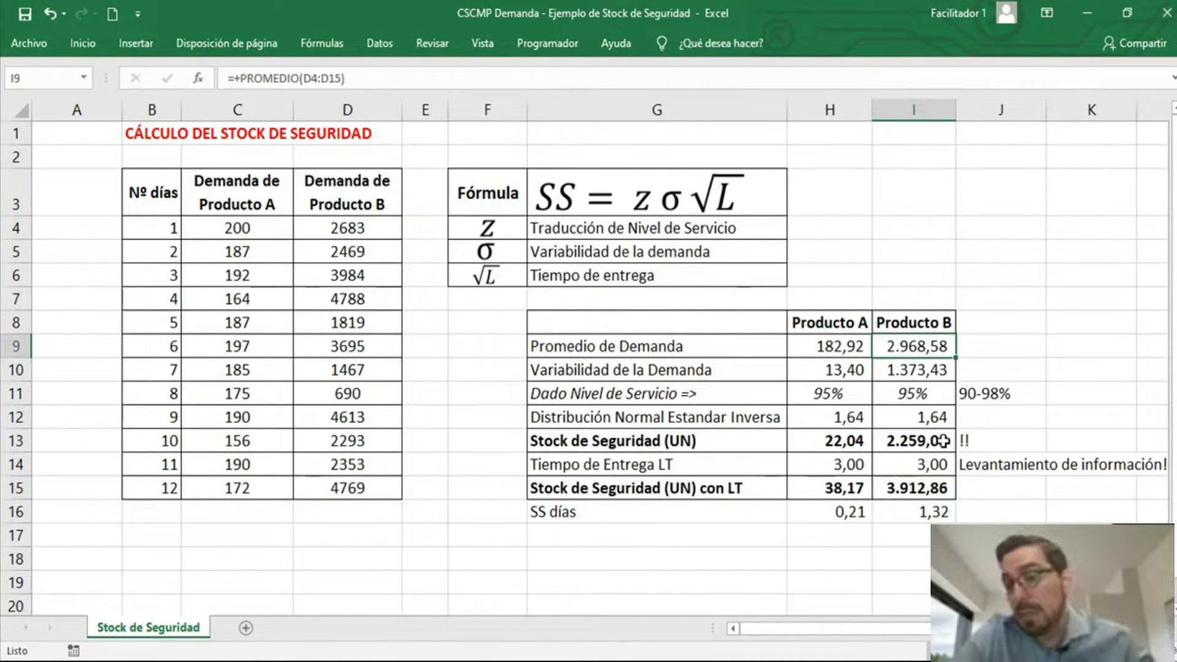
click(928, 490)
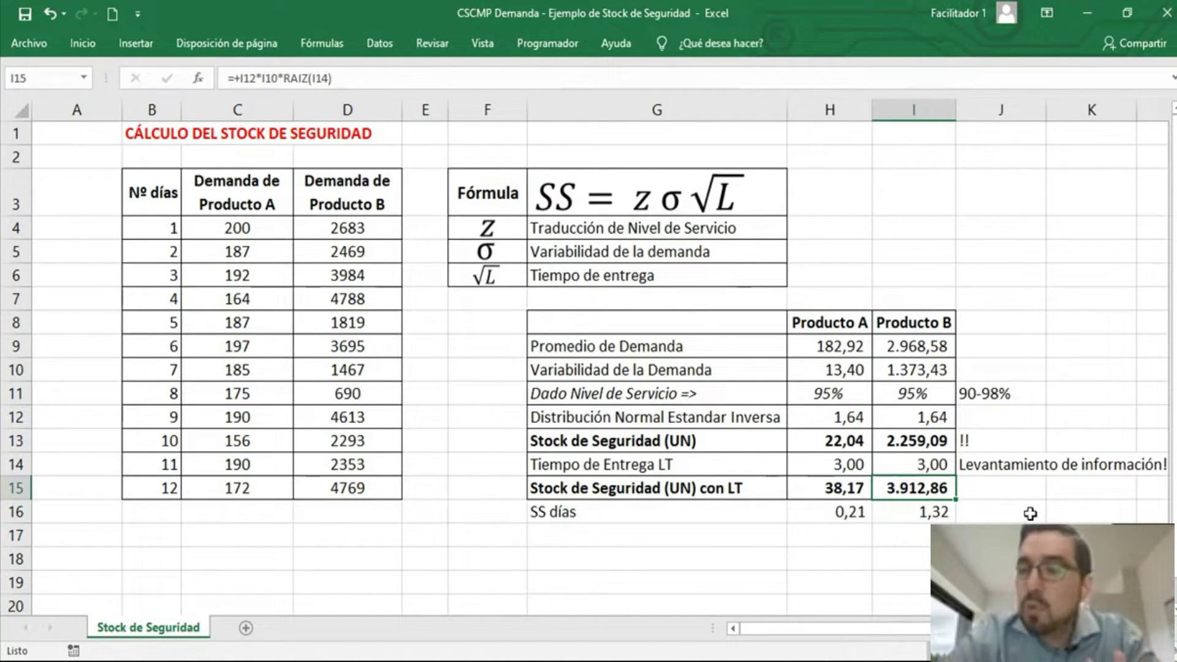
Compare Producto B's Promedio de Demanda in I9 with its Variabilidad de la Demanda in I10
key(Up)
key(Up)
key(Up)
key(Up)
key(Up)
key(Up)
key(Up)
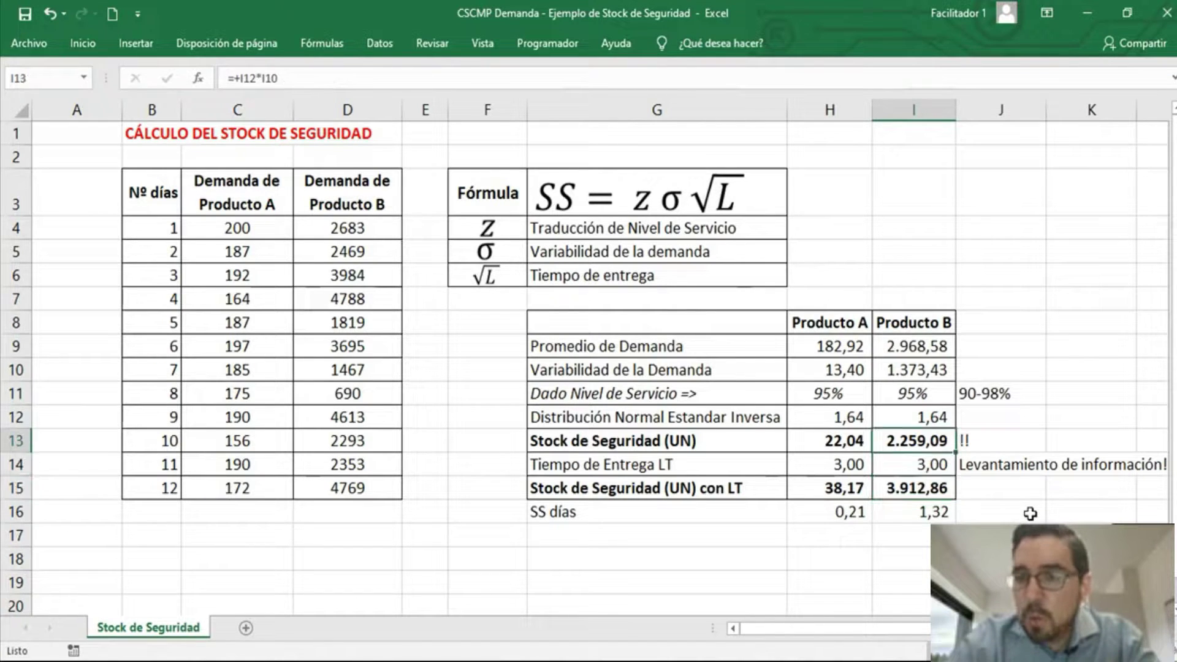
key(Down)
key(Down)
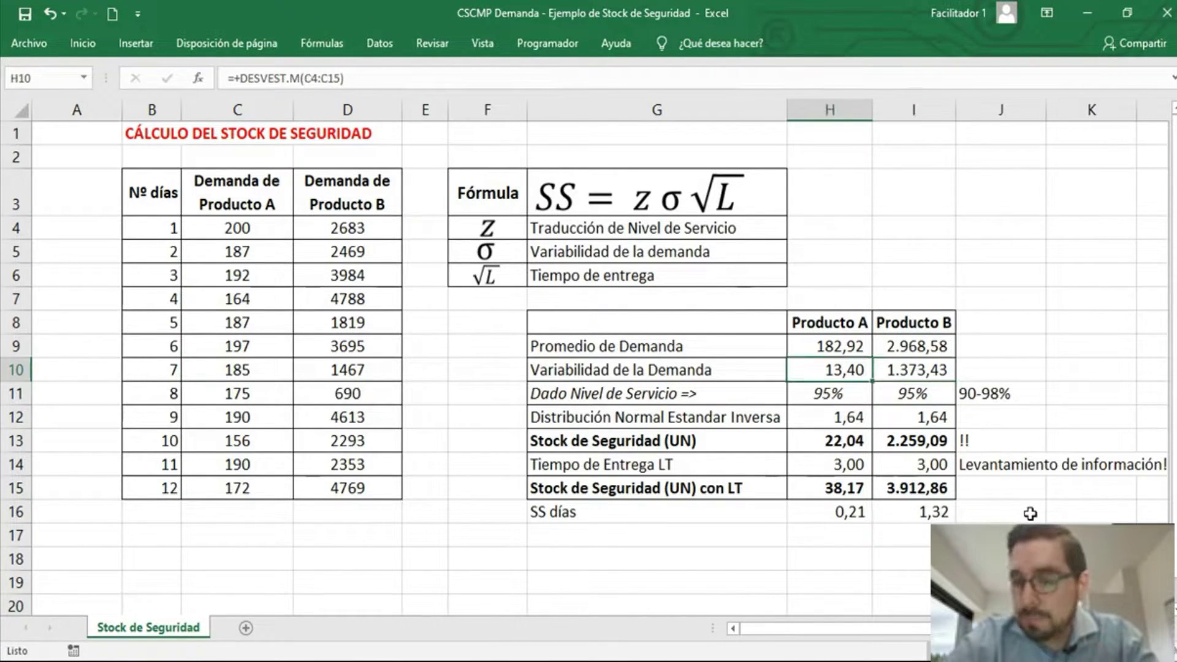
key(Up)
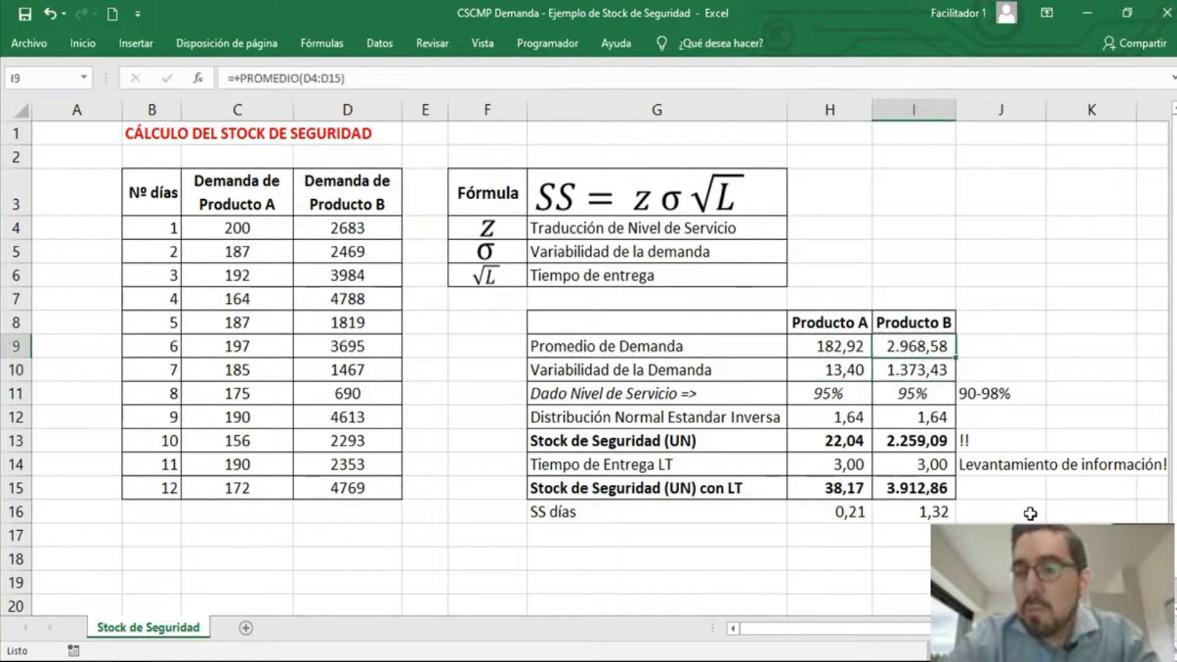
key(Down)
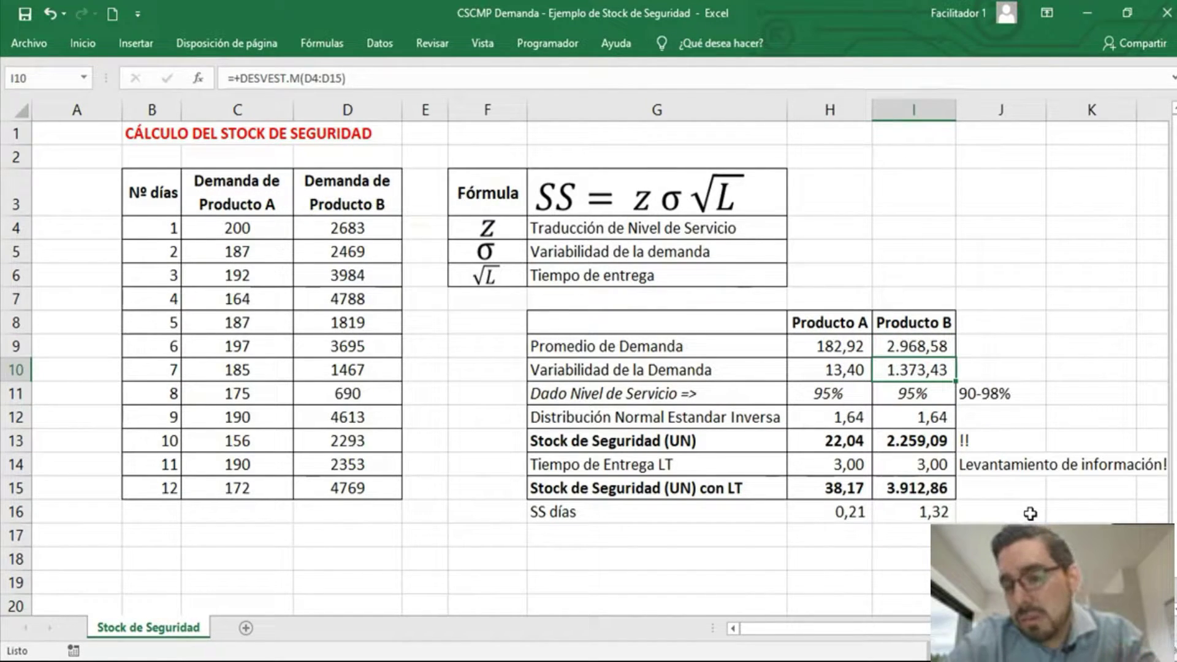
key(Up)
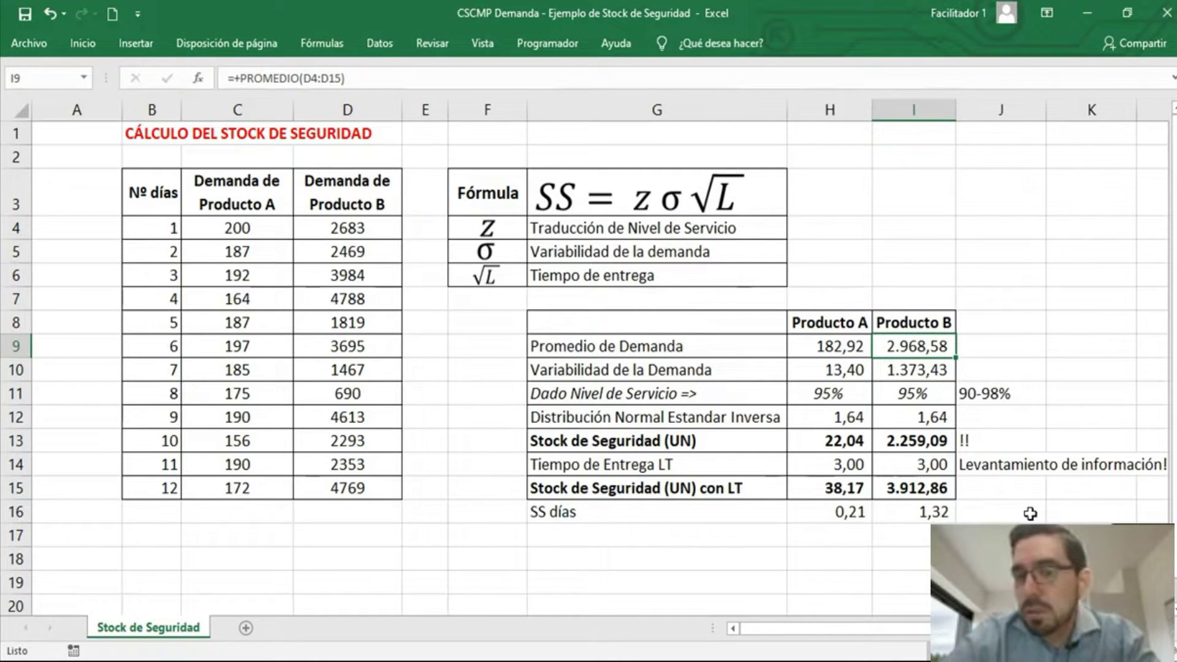
key(Down)
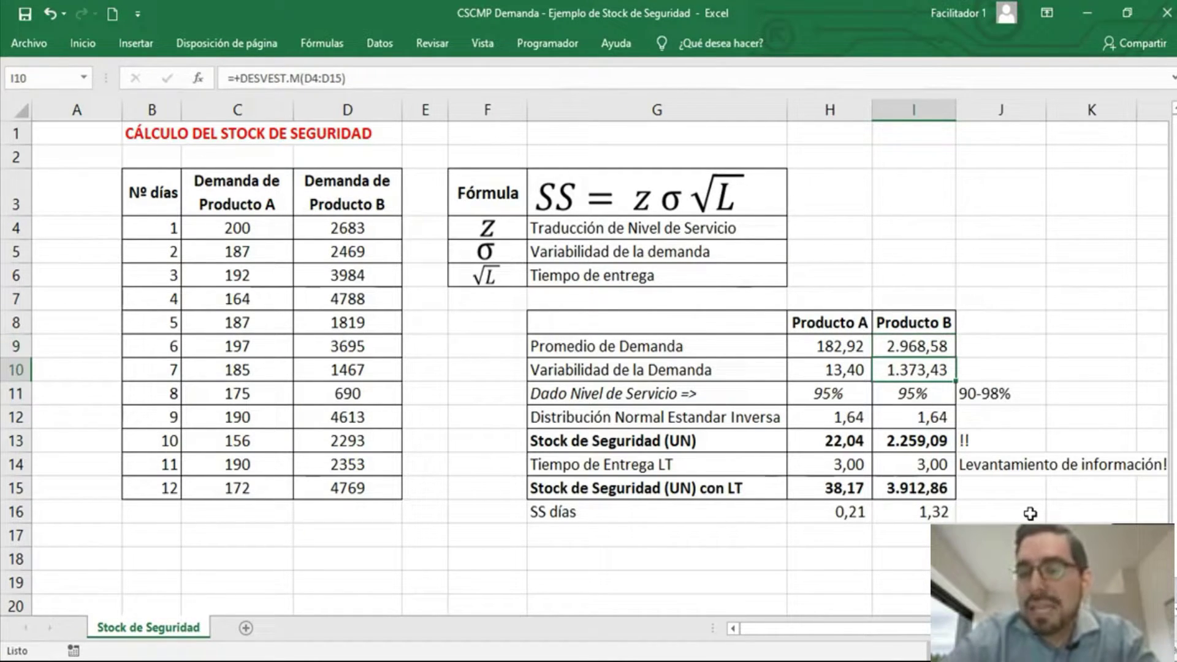
key(Up)
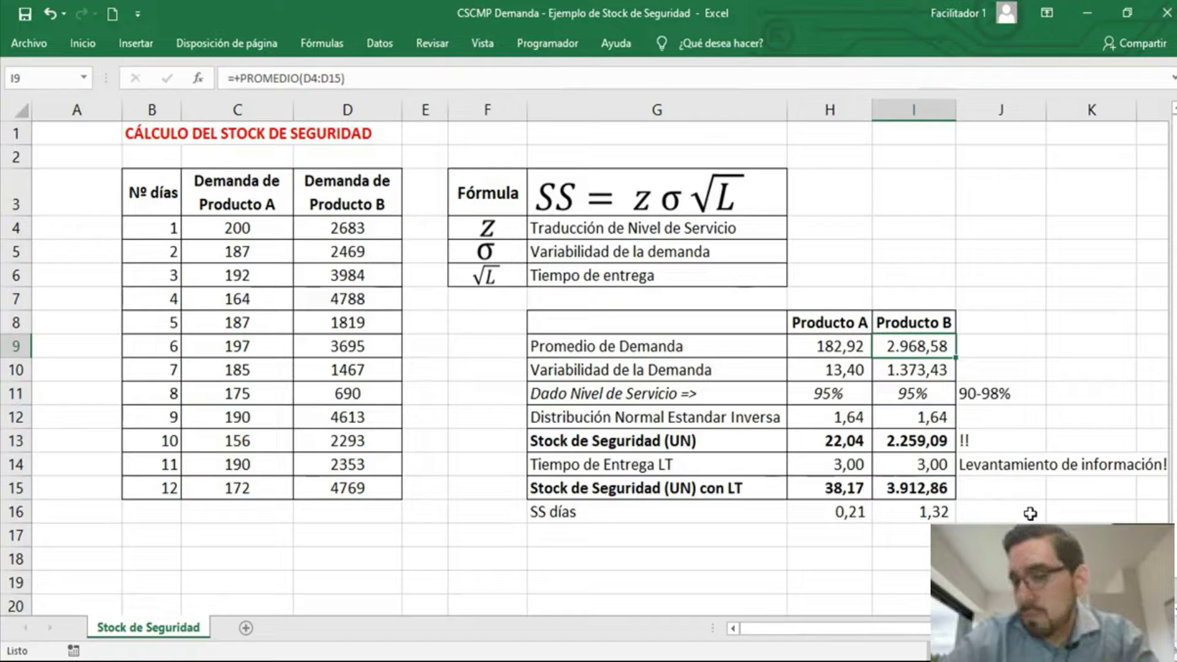
key(Down)
key(Up)
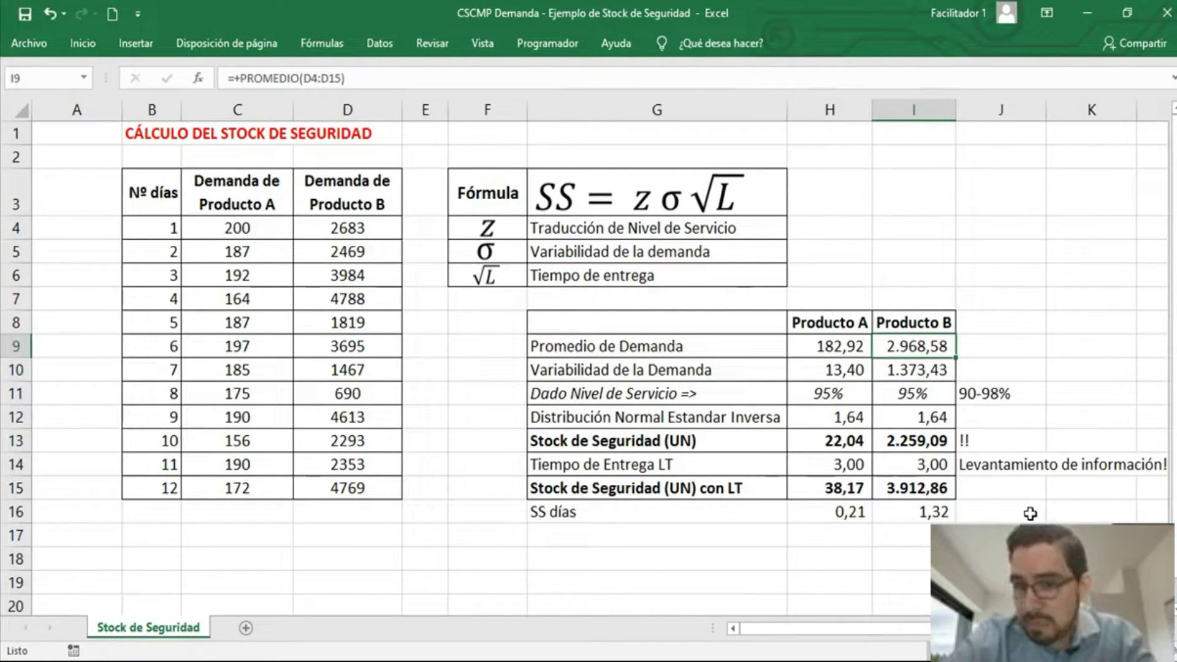
key(Down)
key(Up)
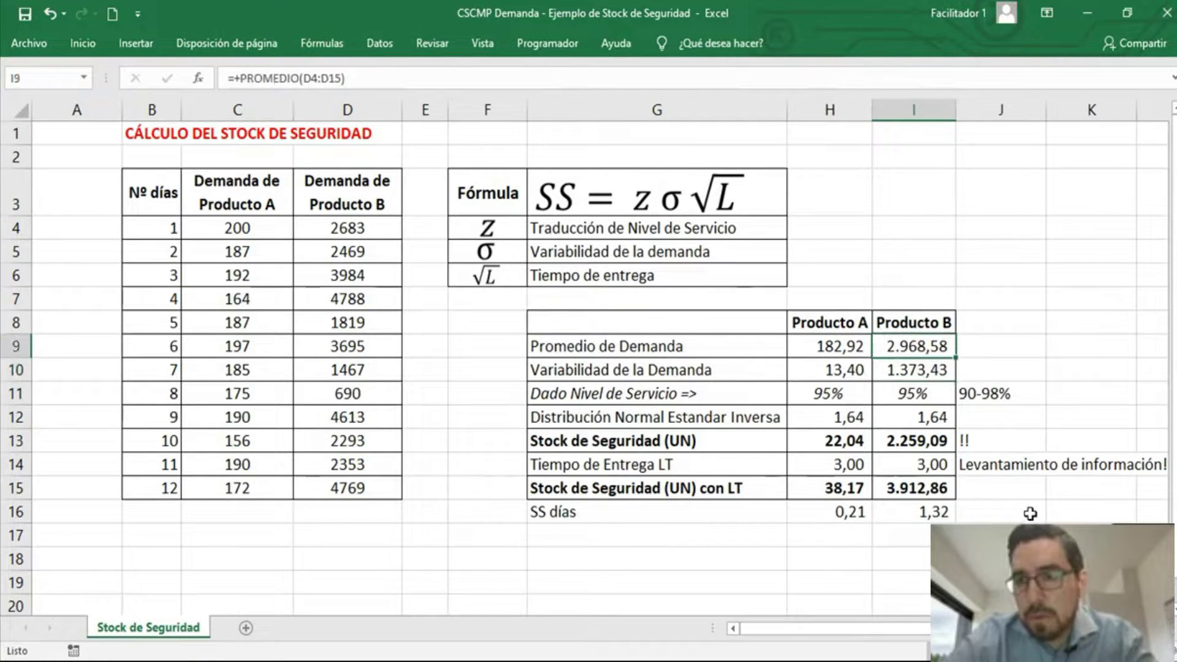
key(Down)
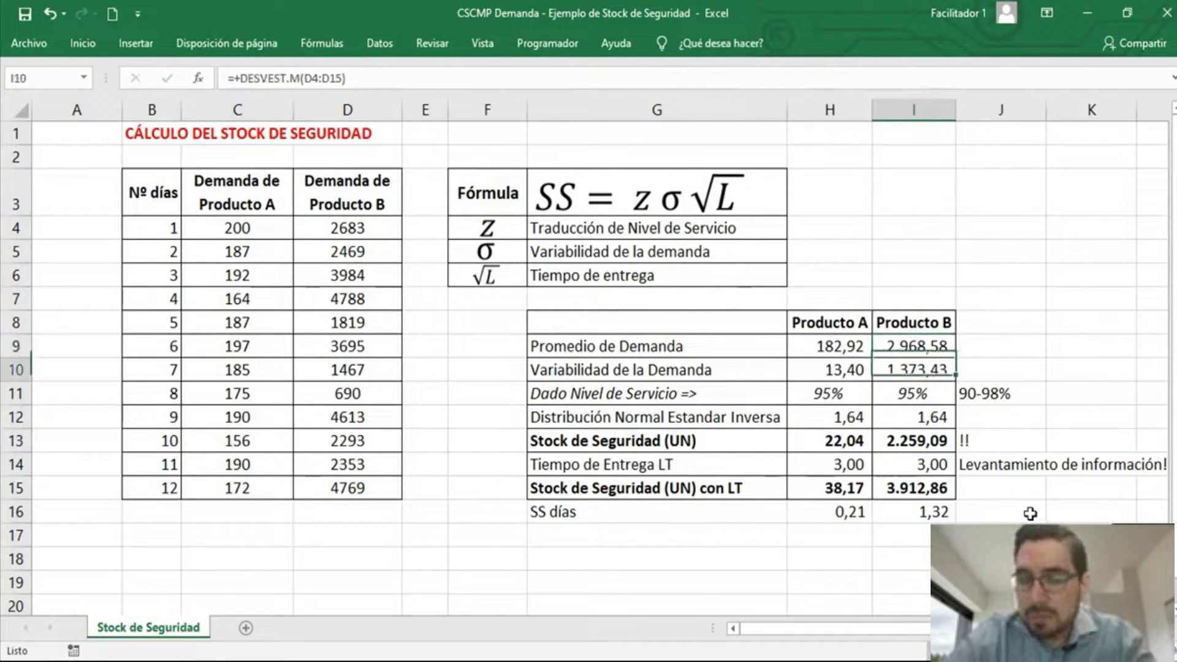
Compare Producto A's Promedio de Demanda in H9 with its Variabilidad de la Demanda in H10
key(Left)
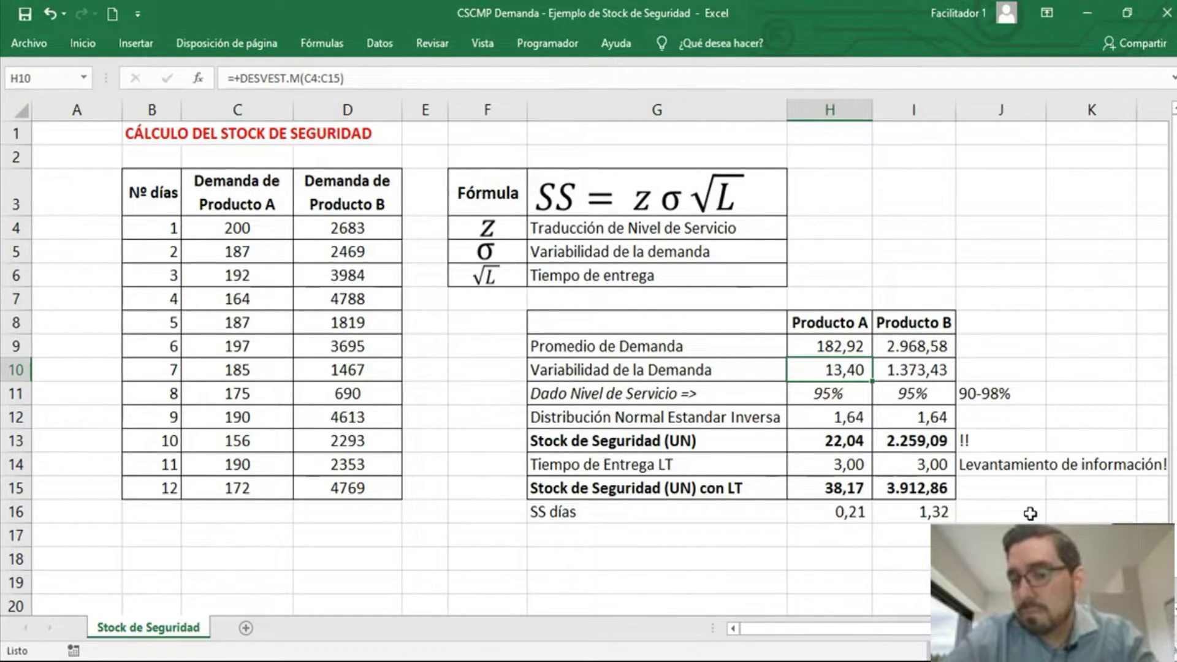
key(Up)
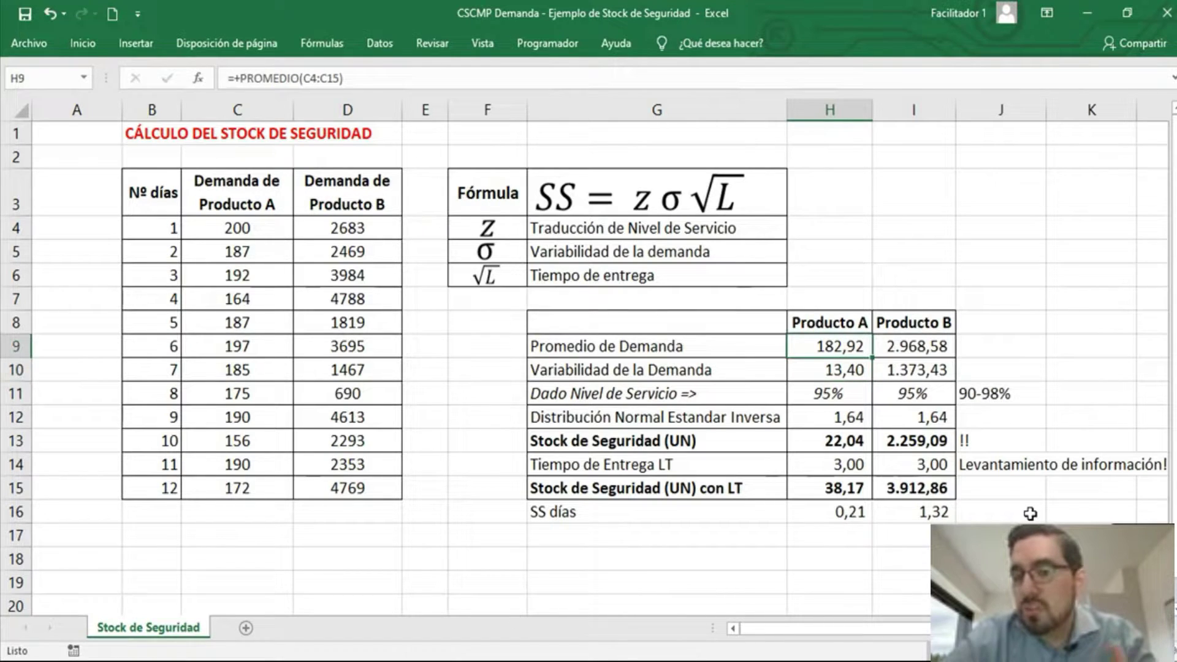
key(Down)
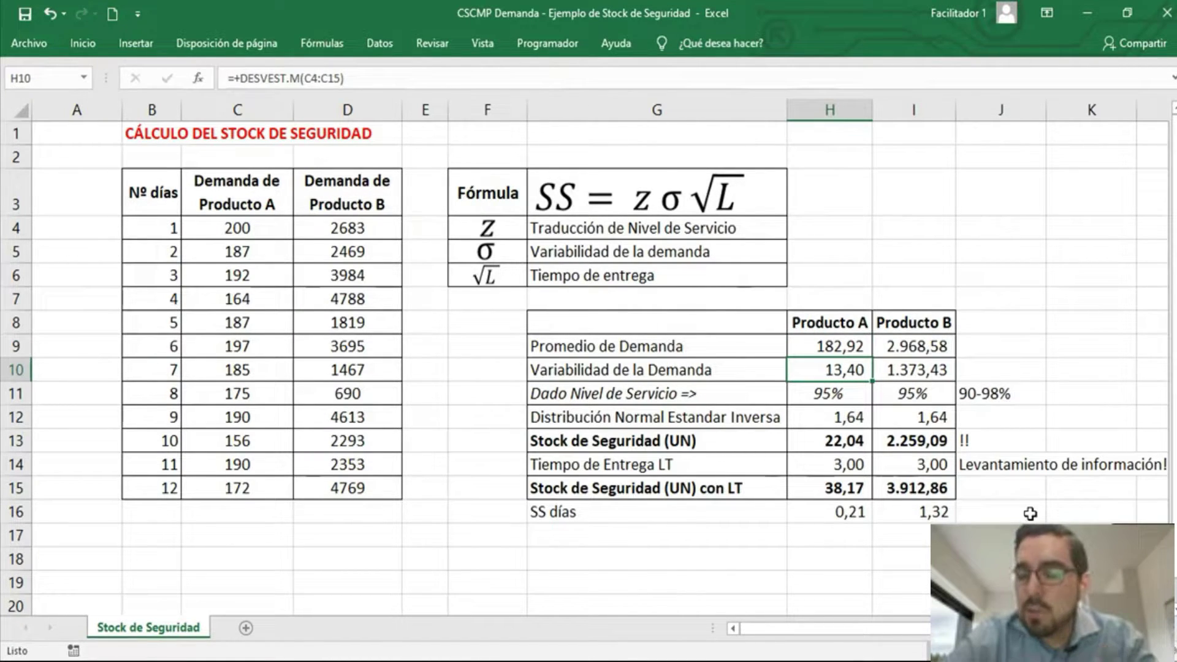
key(Up)
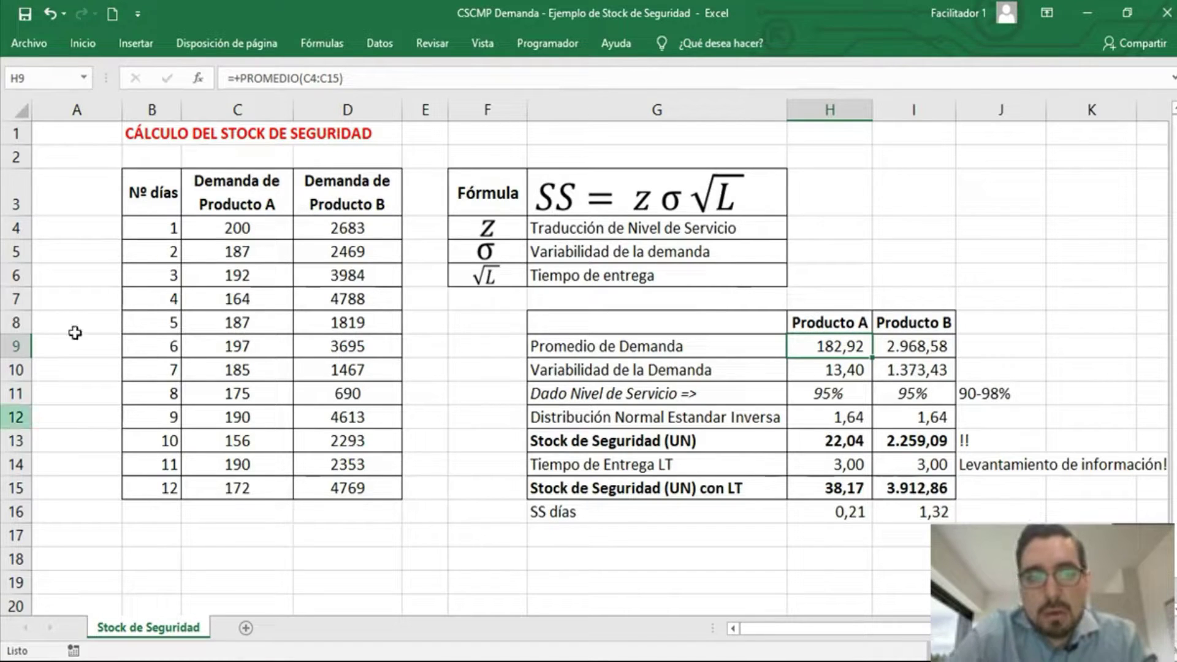
Examine Producto A's daily demand values in C4:C15 against its average demand in H9
click(222, 237)
drag(223, 237, 223, 487)
click(238, 370)
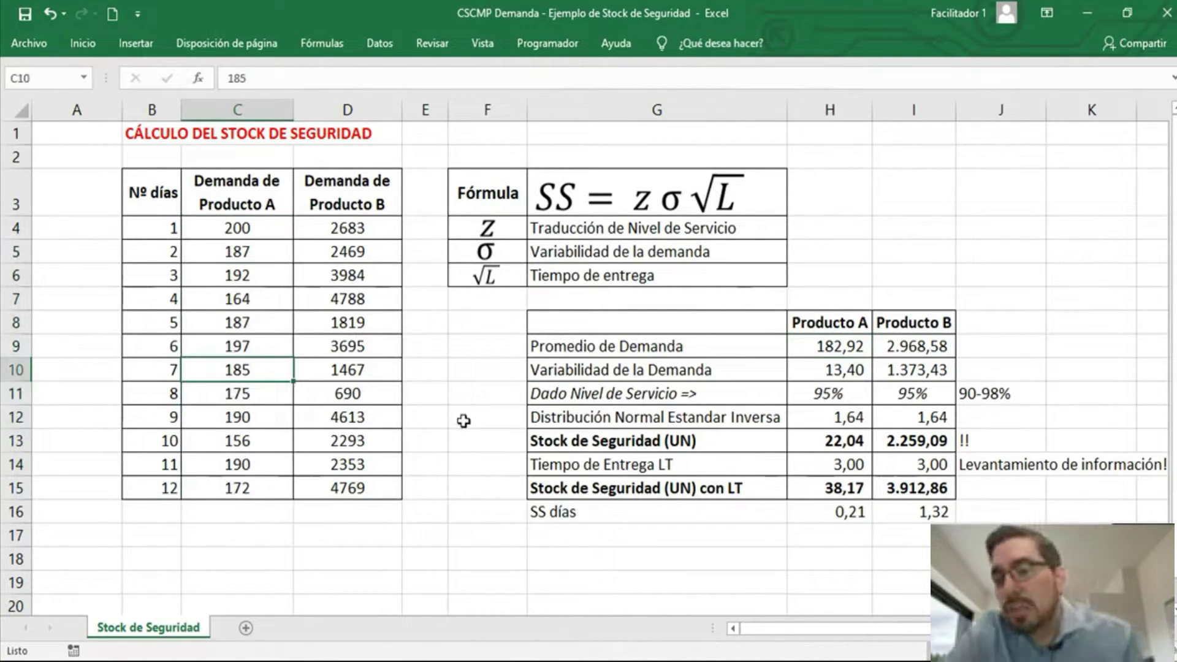
click(845, 346)
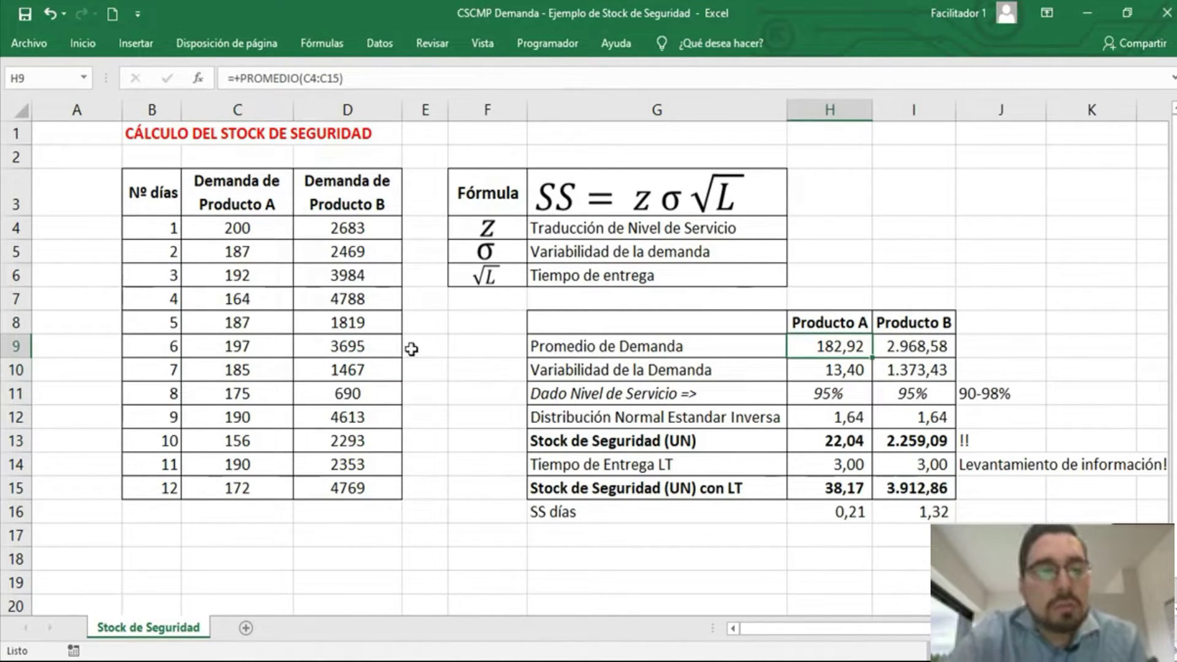
click(229, 296)
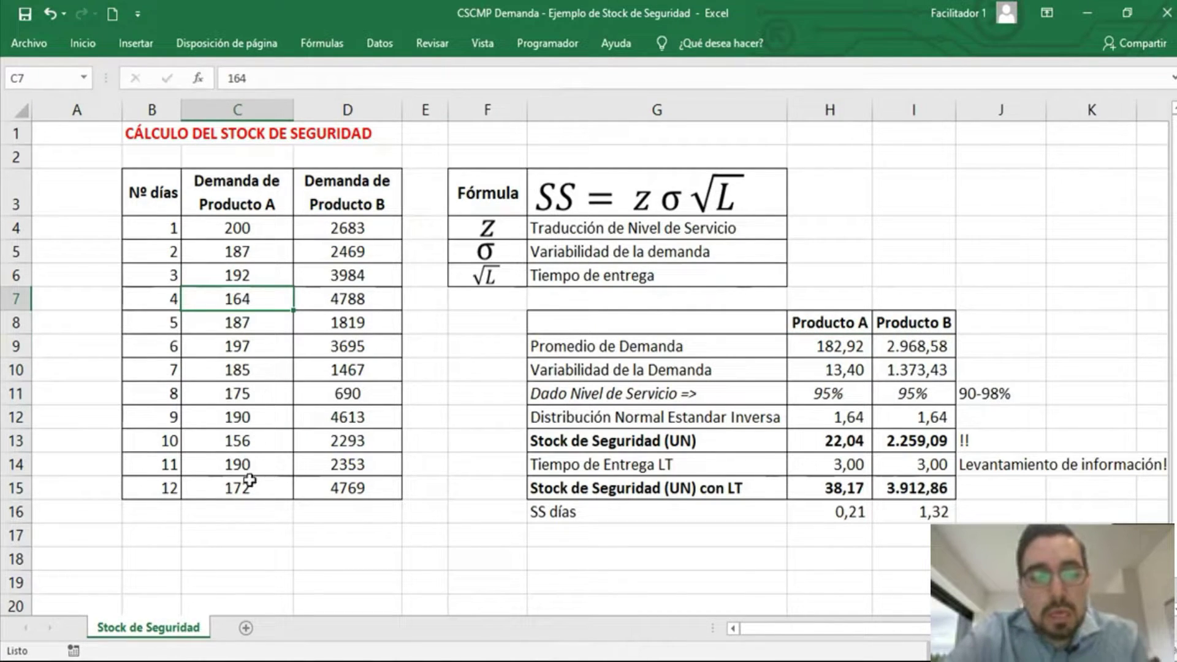
click(252, 440)
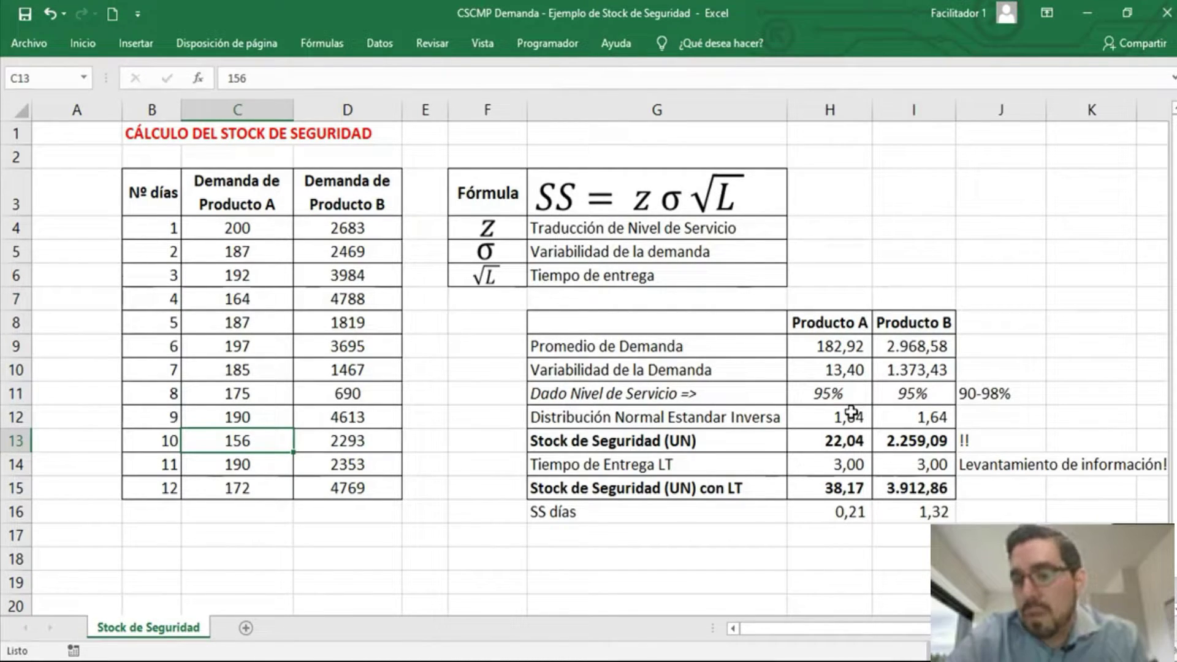
Compare Producto A's Stock de Seguridad (UN) con LT in H15 with its average demand in H9 and variability in H10
click(826, 488)
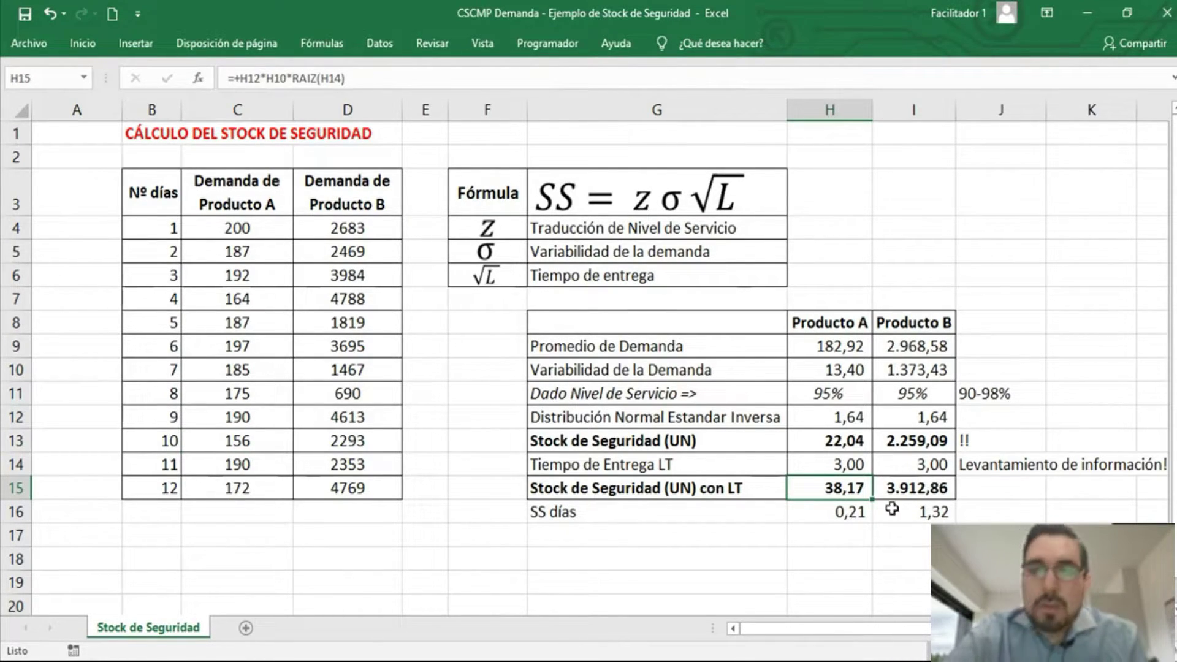
click(844, 352)
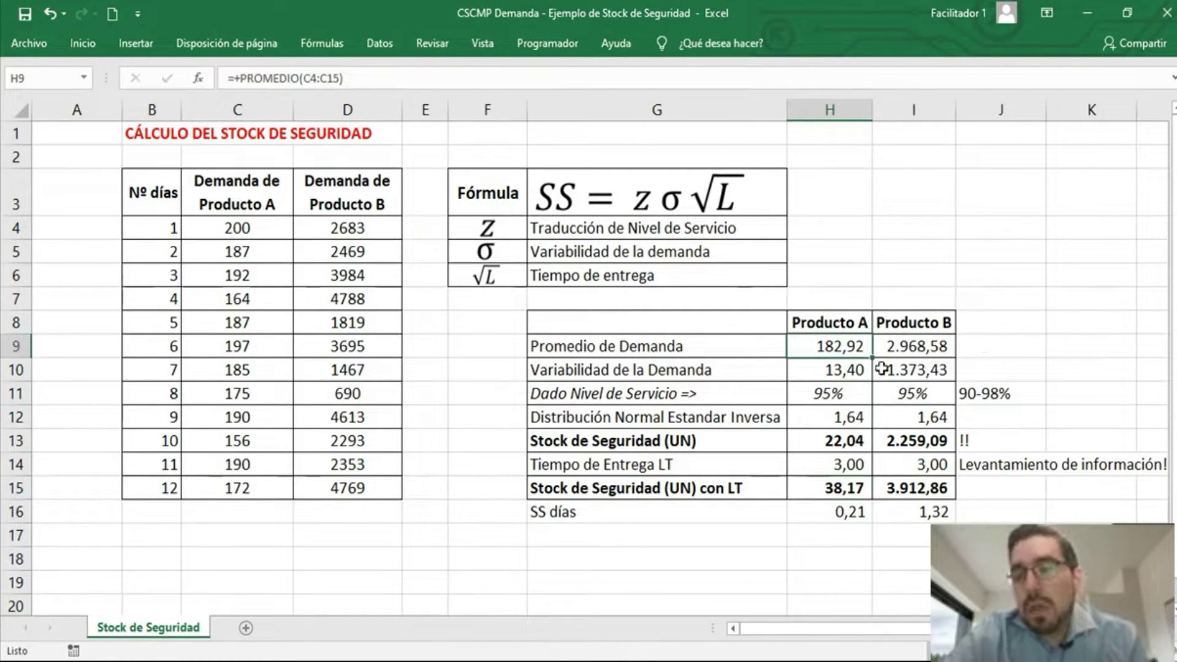
click(831, 488)
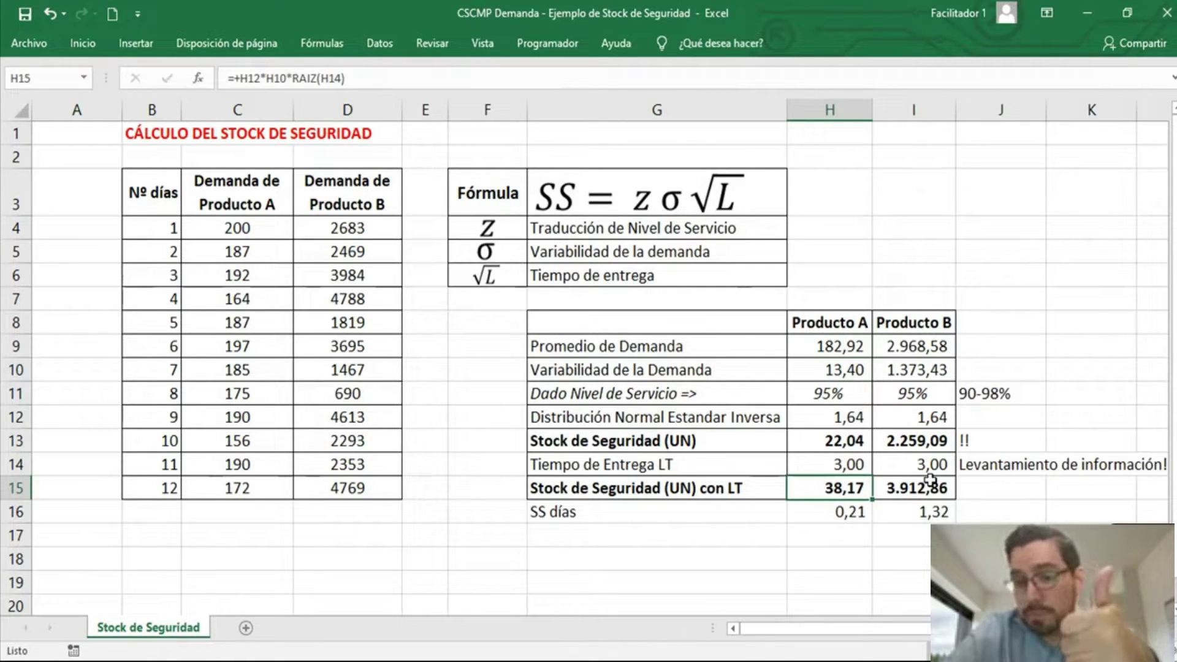
click(836, 371)
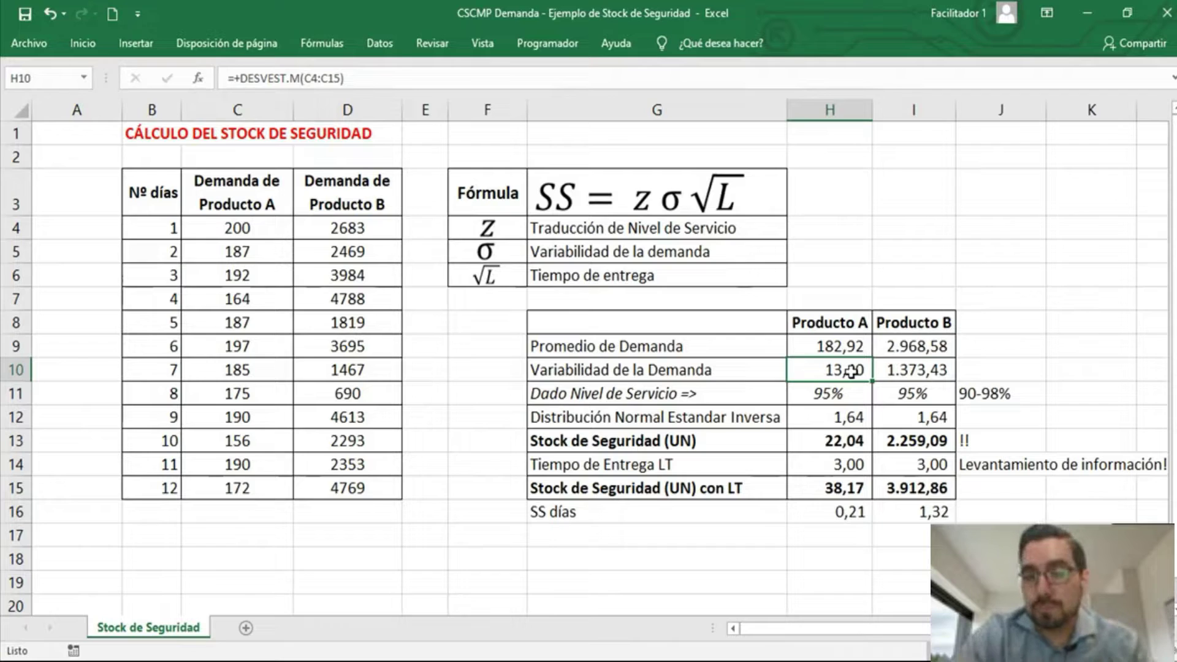
Compare Producto B's daily demand in D4:D15 with its average and variability in I9:I10 and its lead-time safety stock in I15
drag(368, 232, 362, 496)
mouse_move(932, 370)
mouse_down()
mouse_move(934, 345)
mouse_move(932, 365)
mouse_up()
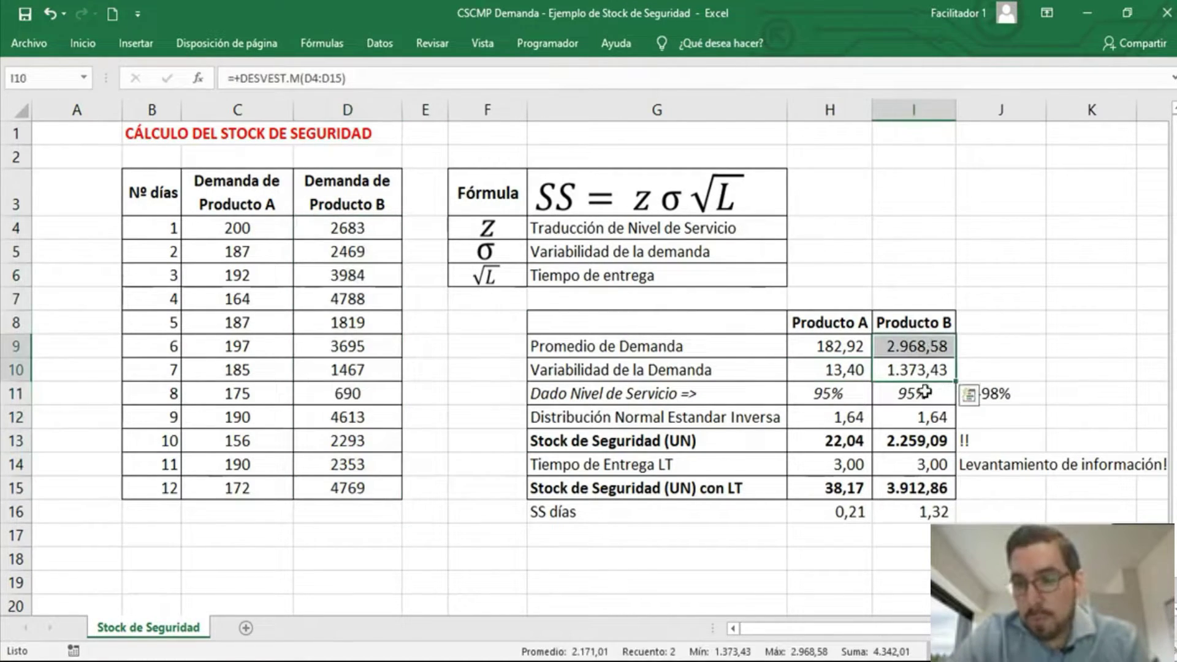
click(919, 490)
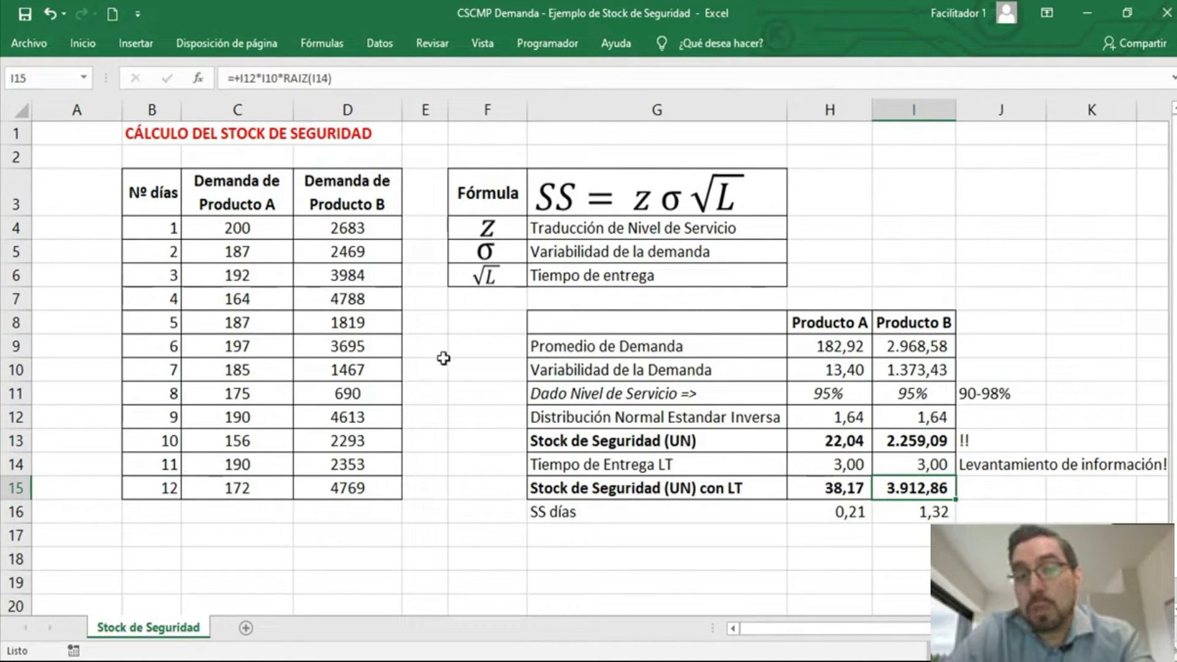
Examine Producto B's daily demand from D4 down to D12, focusing on days 7 and 8 in D10:D11
click(358, 228)
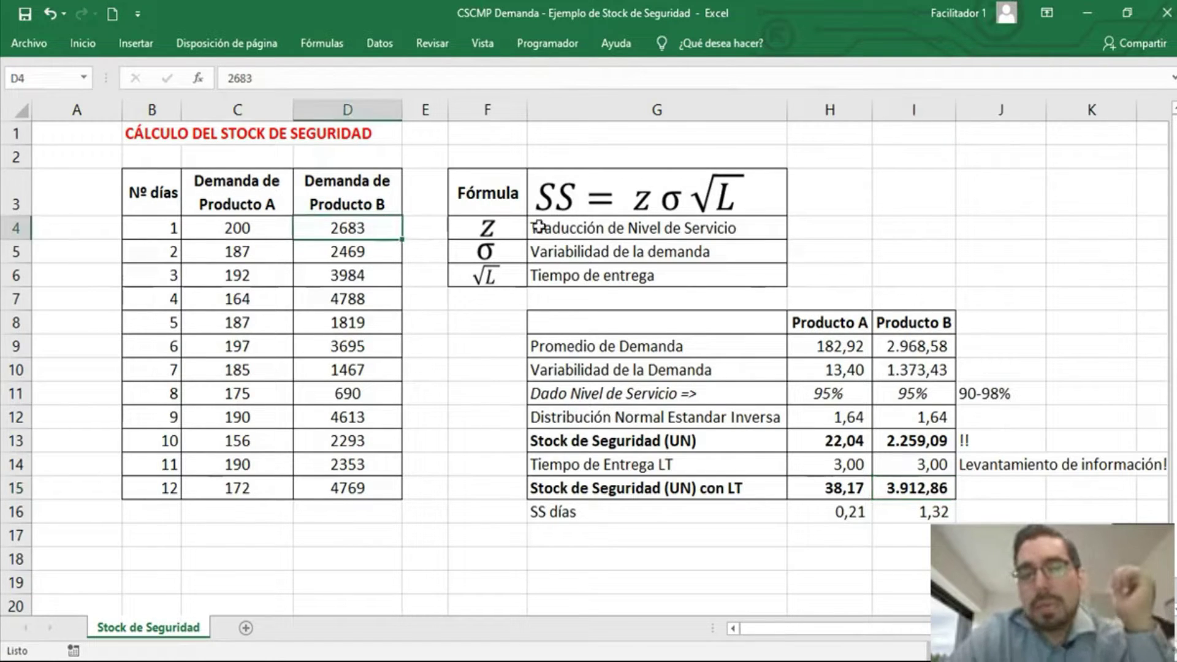
key(Down)
key(Down)
key(Up)
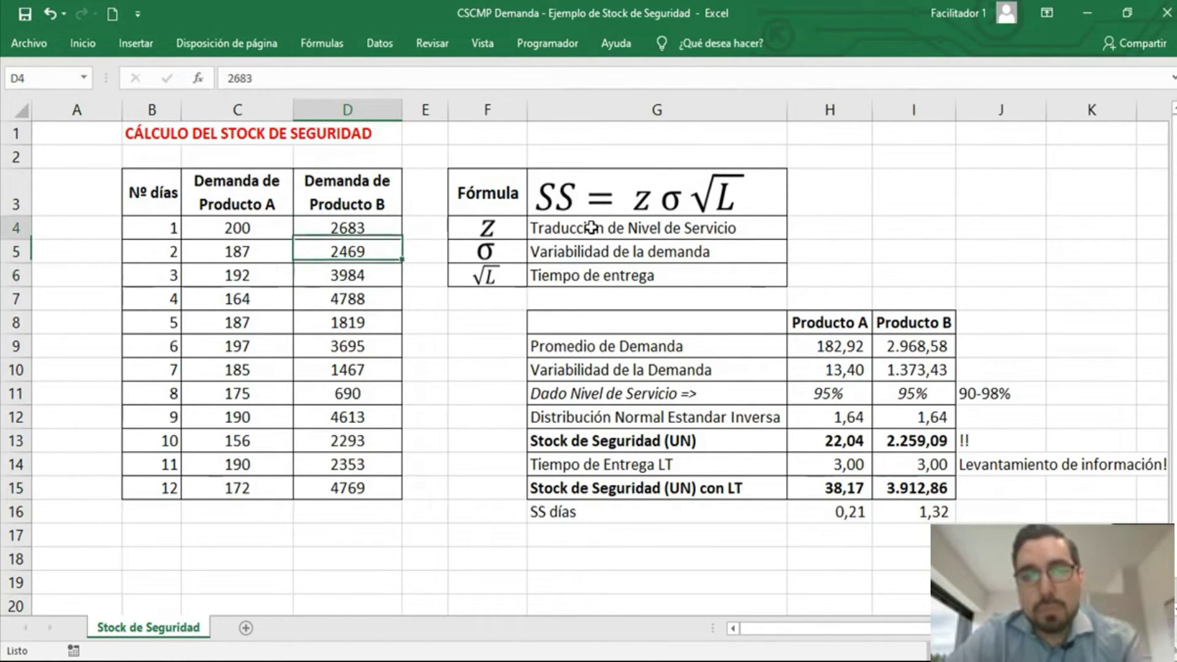
key(Up)
key(Down)
key(Down)
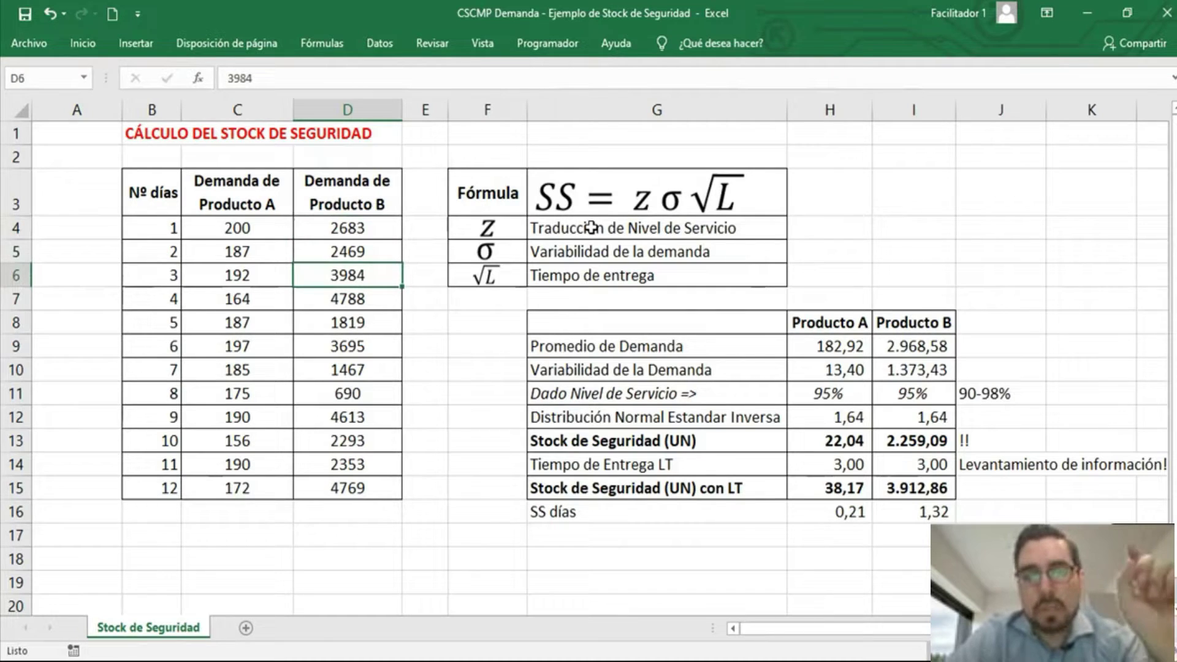
key(Down)
key(Down)
key(Down)
key(Down)
key(Down)
key(Down)
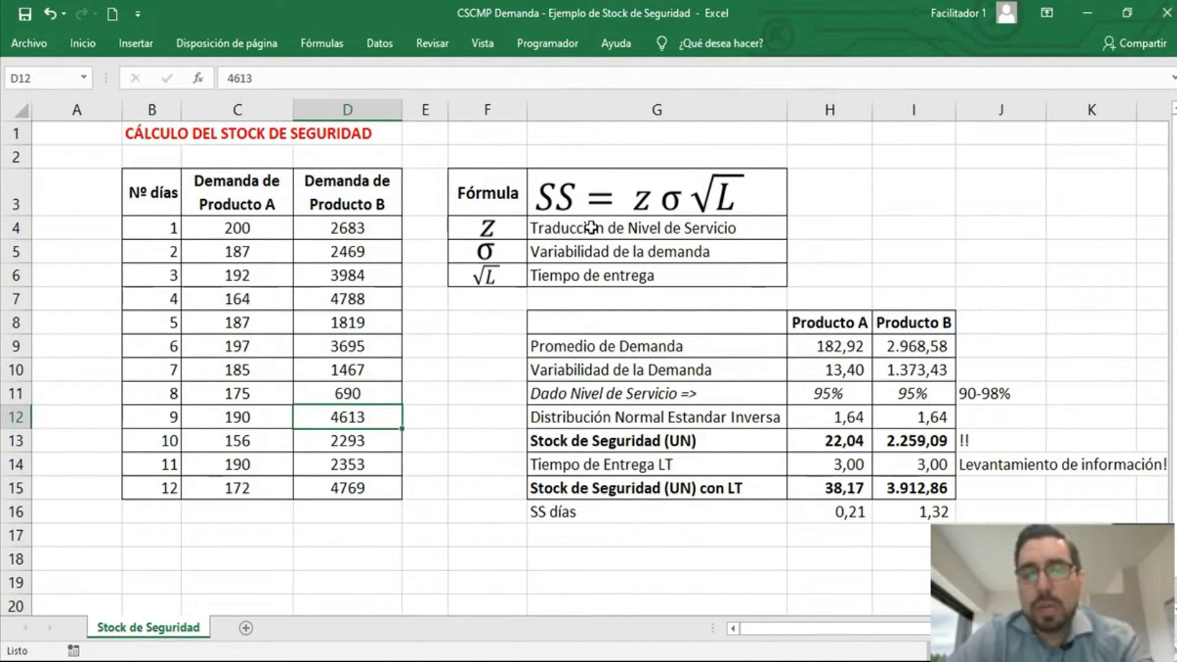
key(Up)
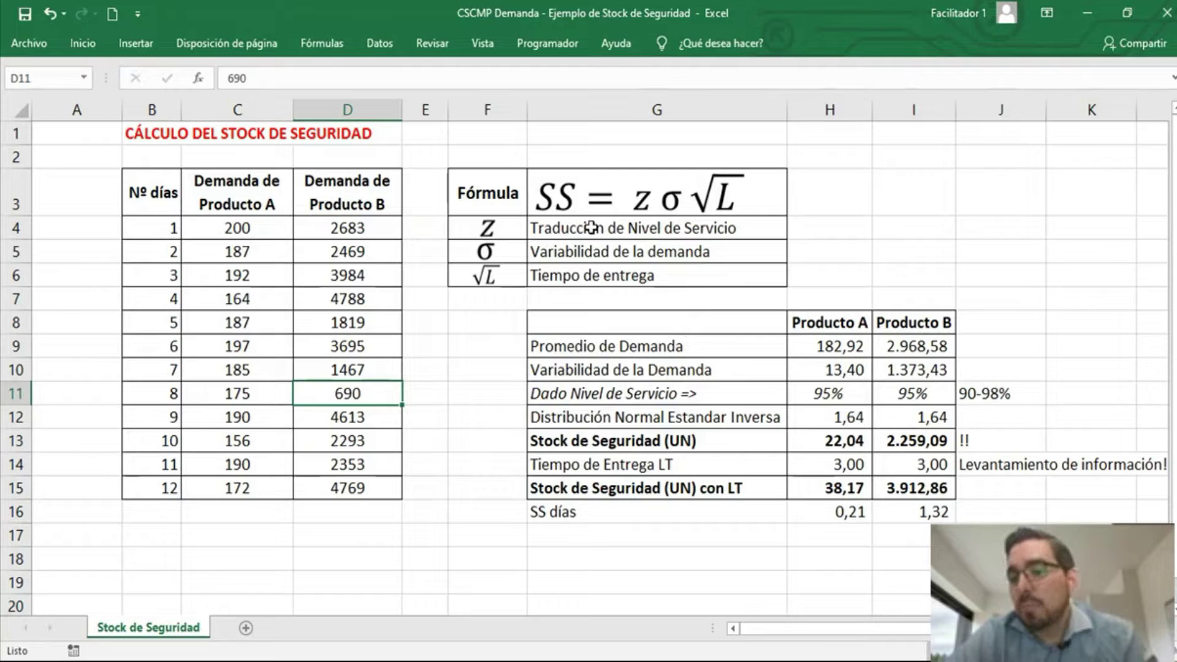
key(Up)
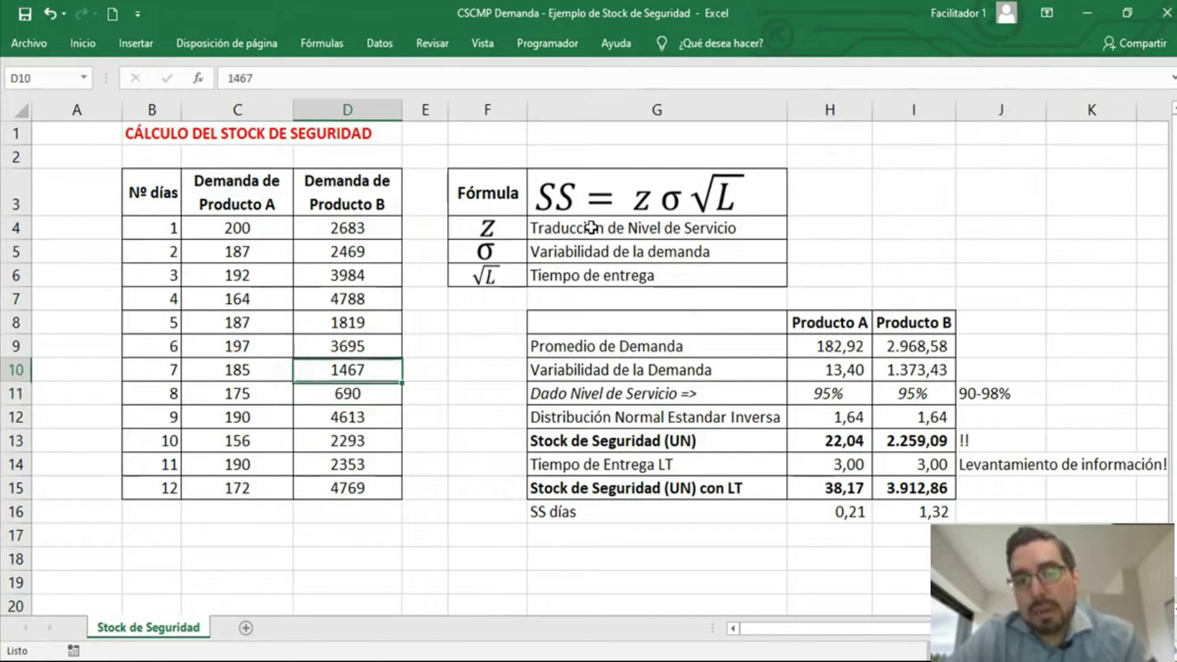
key(shift+Down)
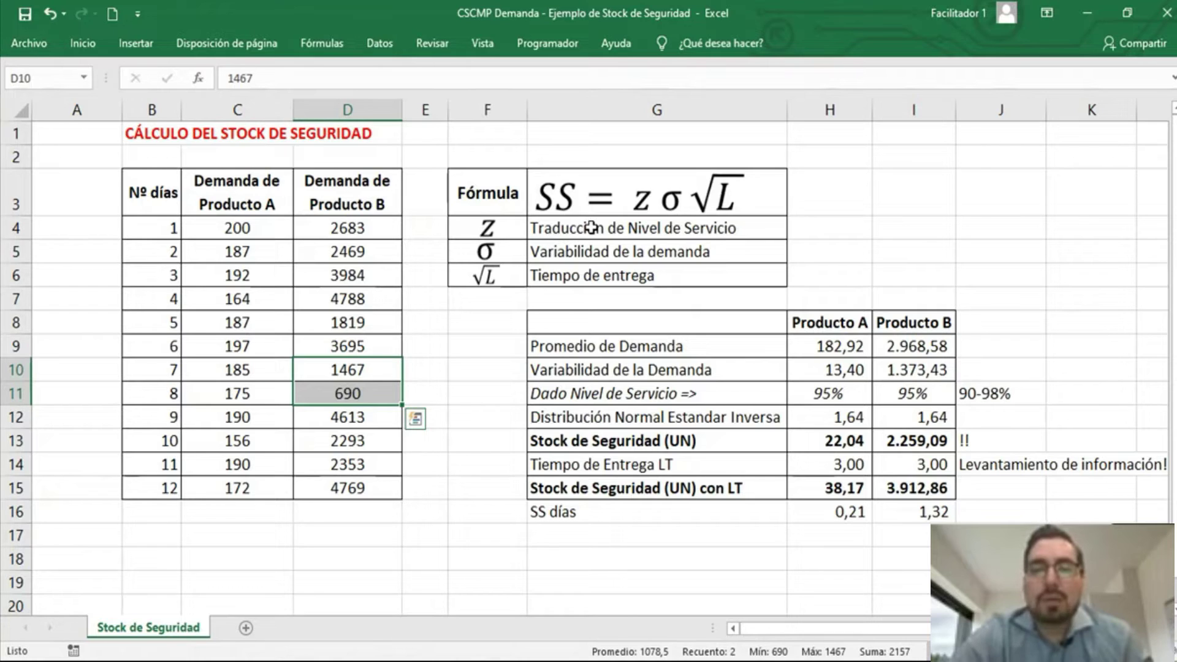
Review the safety stock formula with its variable definitions and the Dado Nivel de Servicio row with its 90-98% range
drag(478, 183, 727, 271)
click(853, 267)
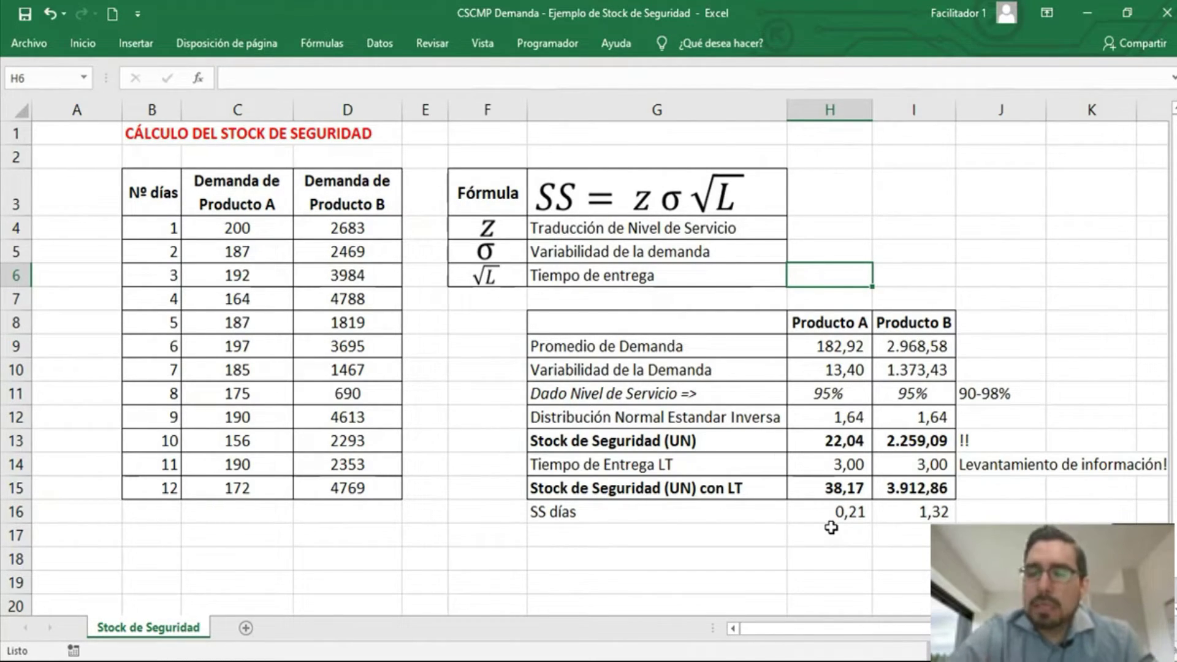
drag(1014, 394, 590, 398)
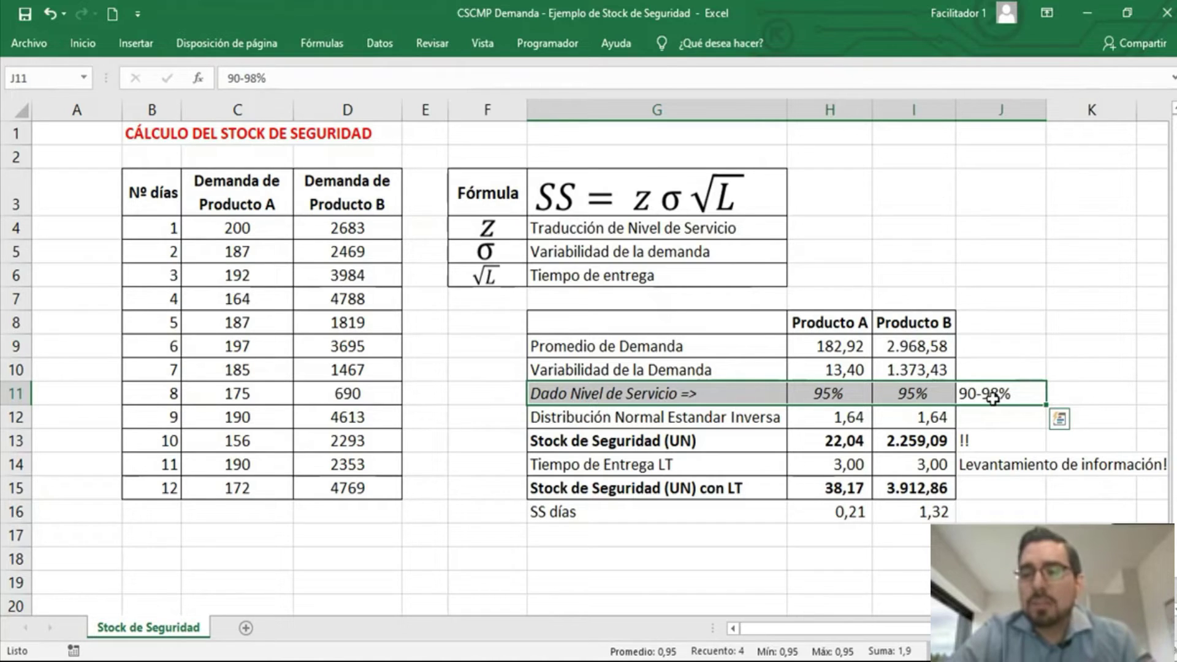
click(1008, 393)
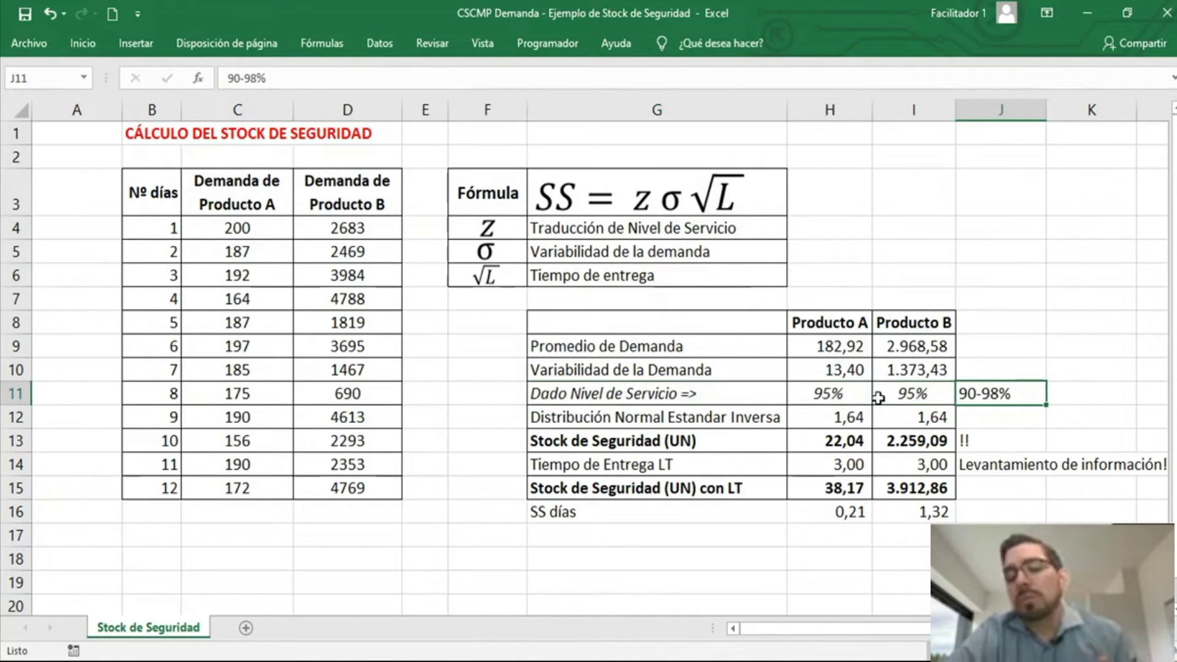
click(835, 392)
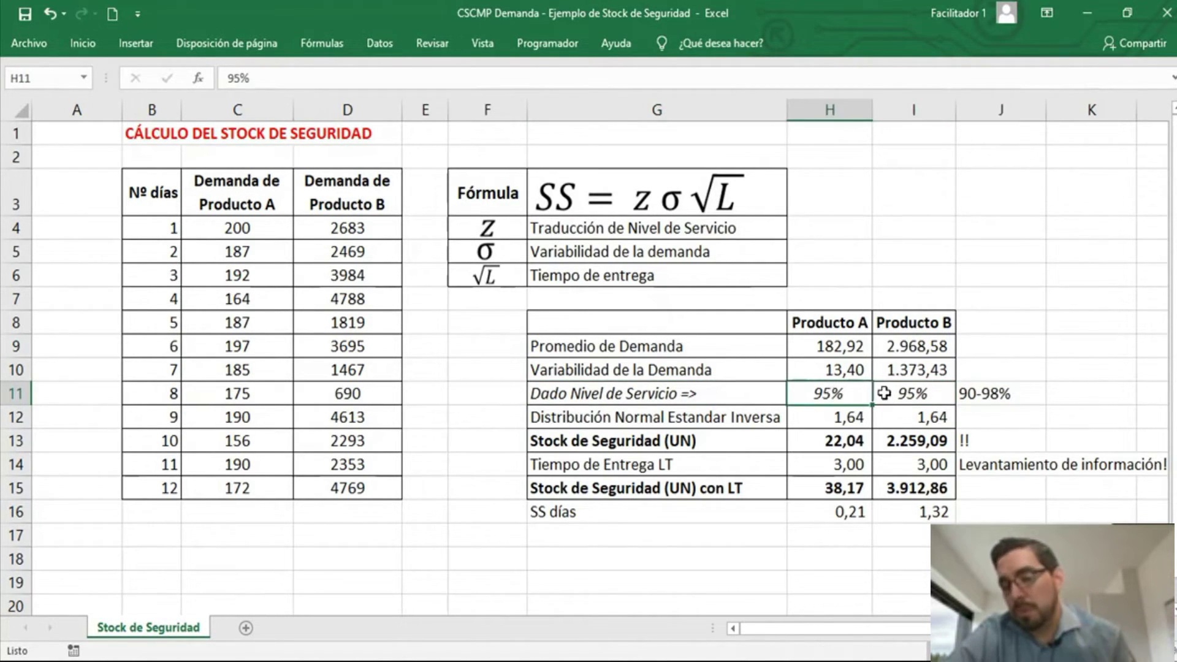
click(970, 394)
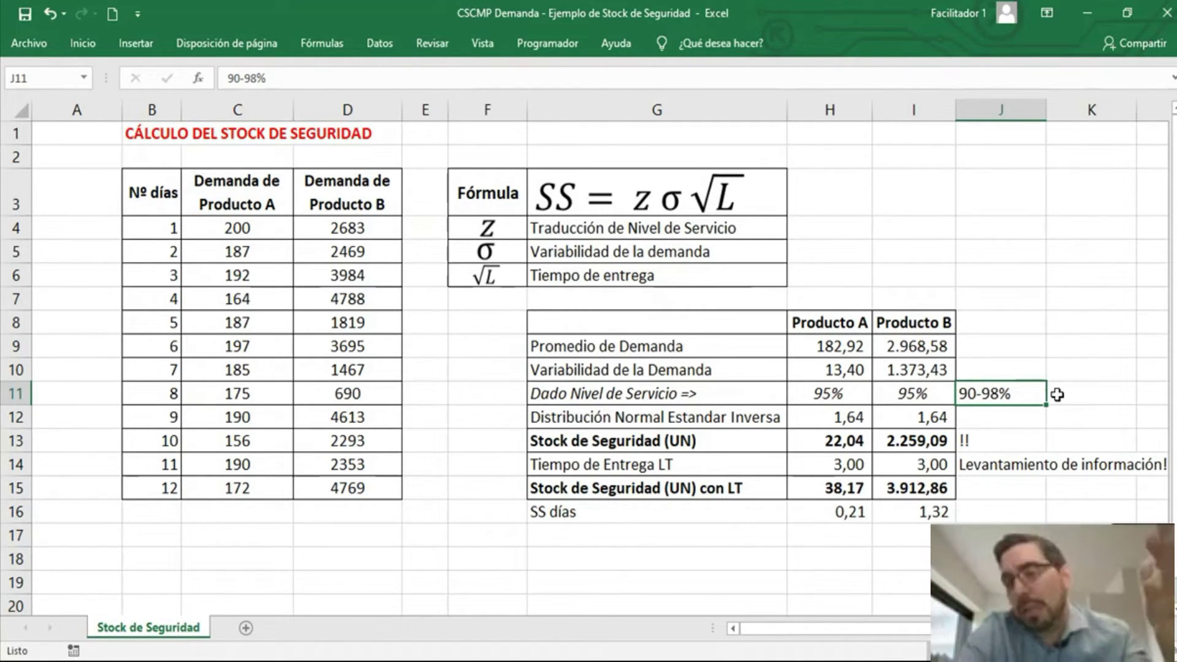
Set the Dado Nivel de Servicio to 90% for both Producto A in H11 and Producto B in I11
key(Left)
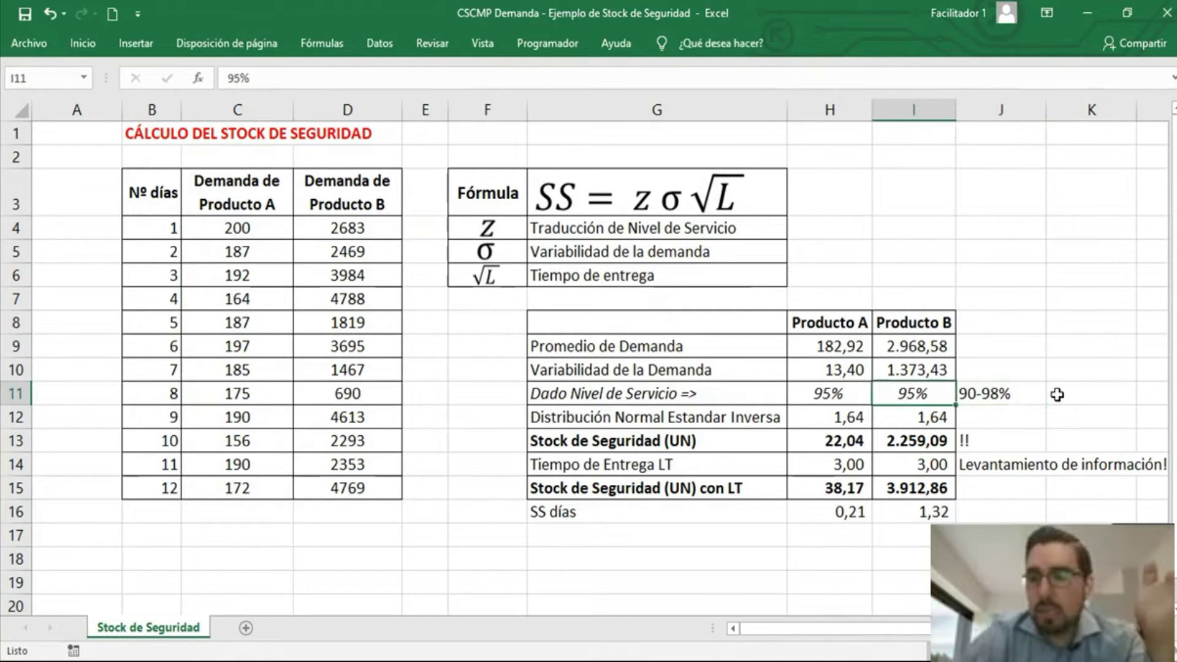
key(Left)
text(90)
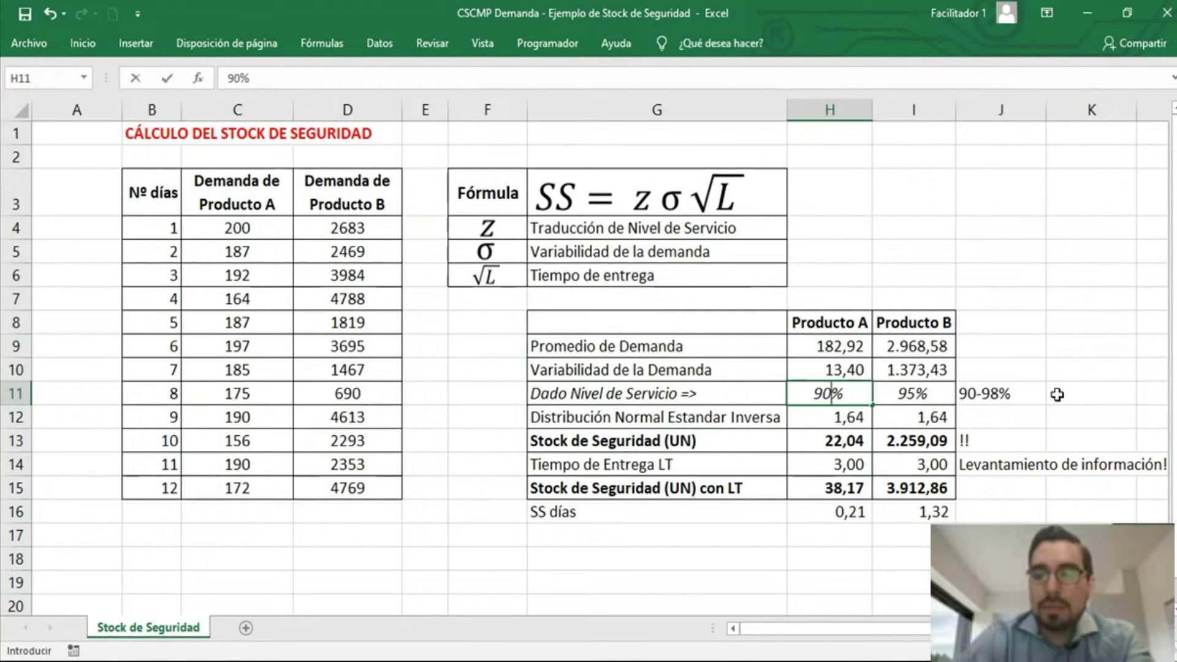
key(Tab)
text(90)
key(Down)
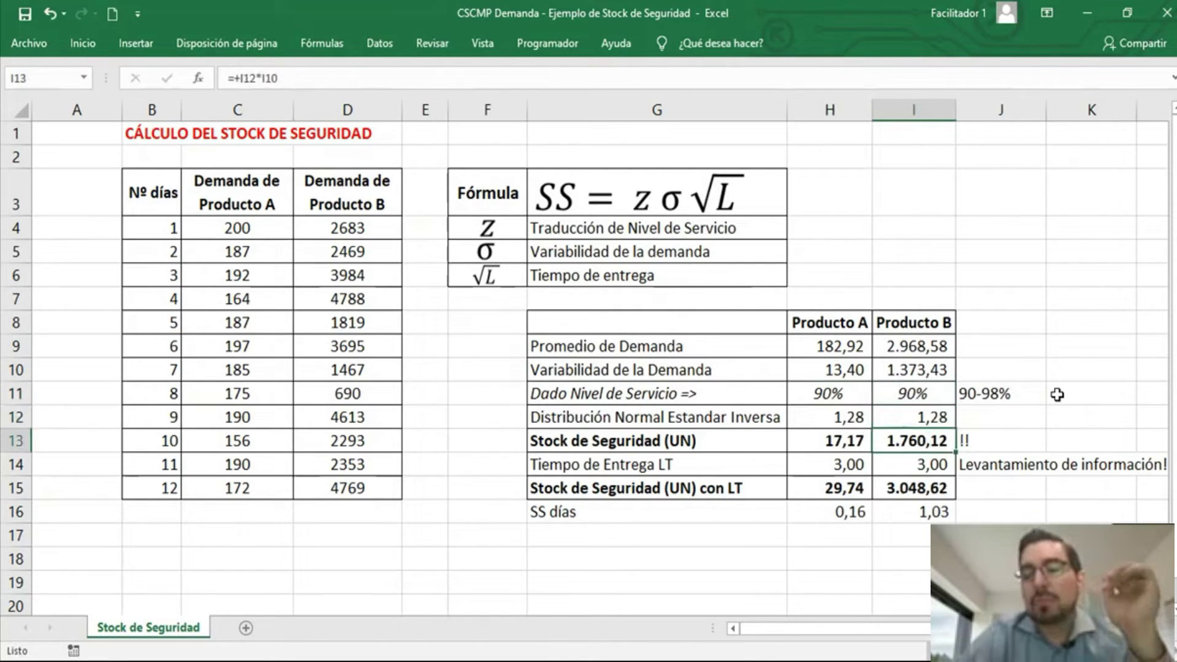
Examine both products' Stock de Seguridad (UN) con LT in H15 and I15 at the 90% service level
key(Left)
key(Up)
key(Down)
key(Down)
key(Down)
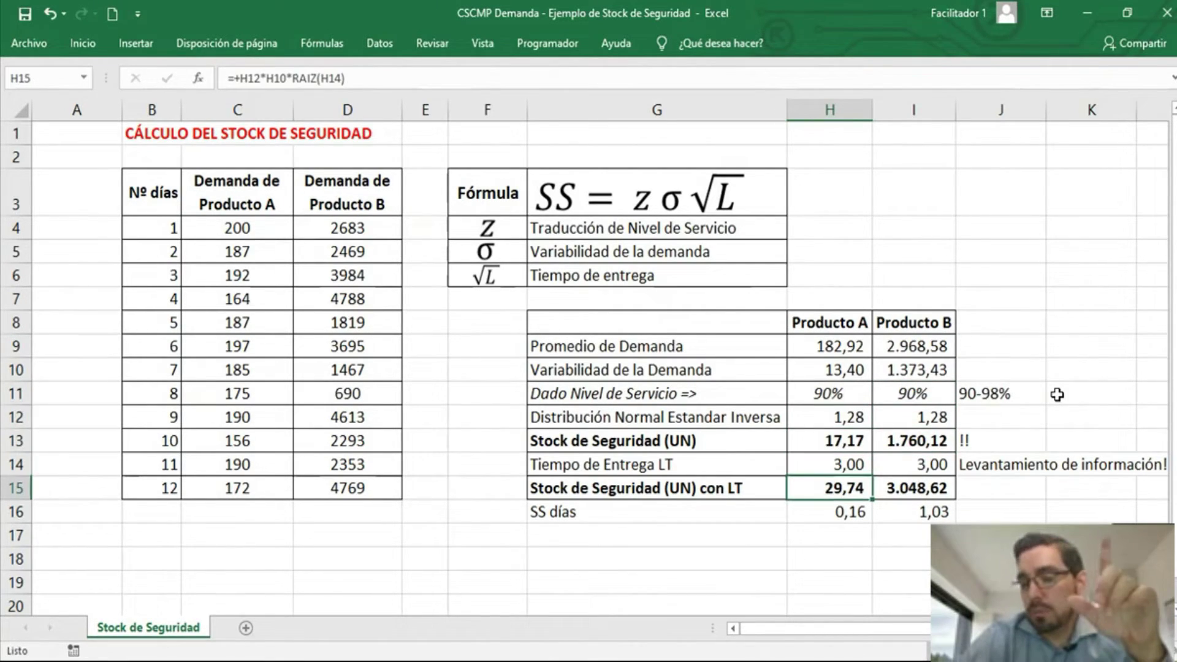
key(Right)
key(Left)
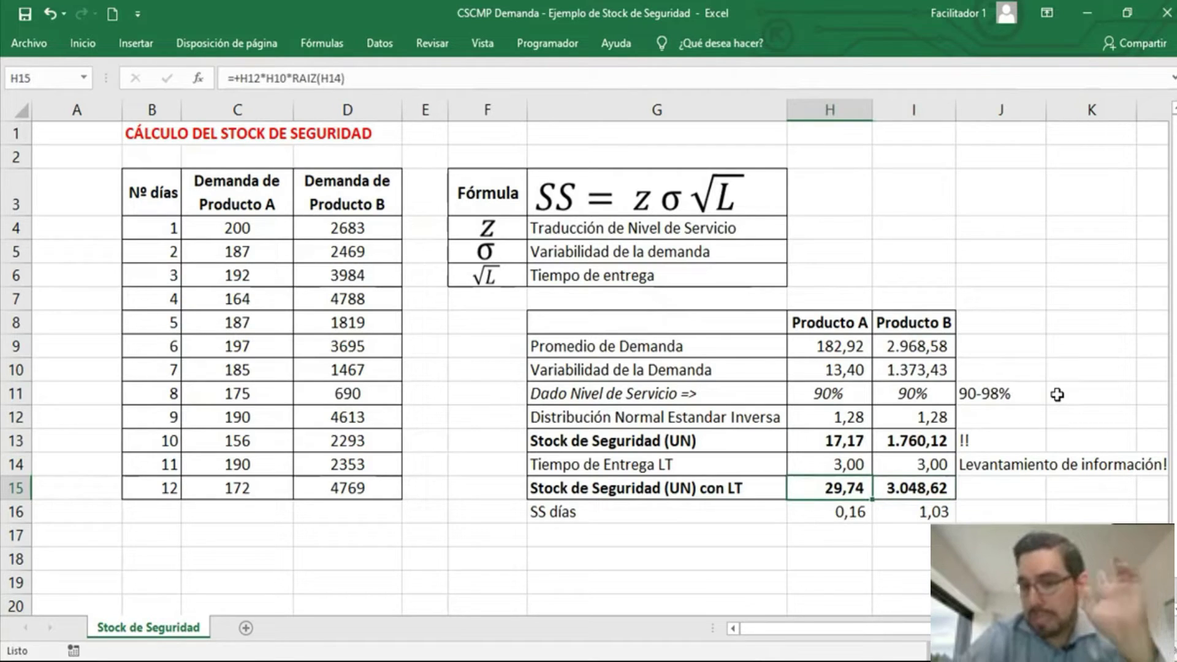
key(Up)
key(Up)
key(Up)
key(Up)
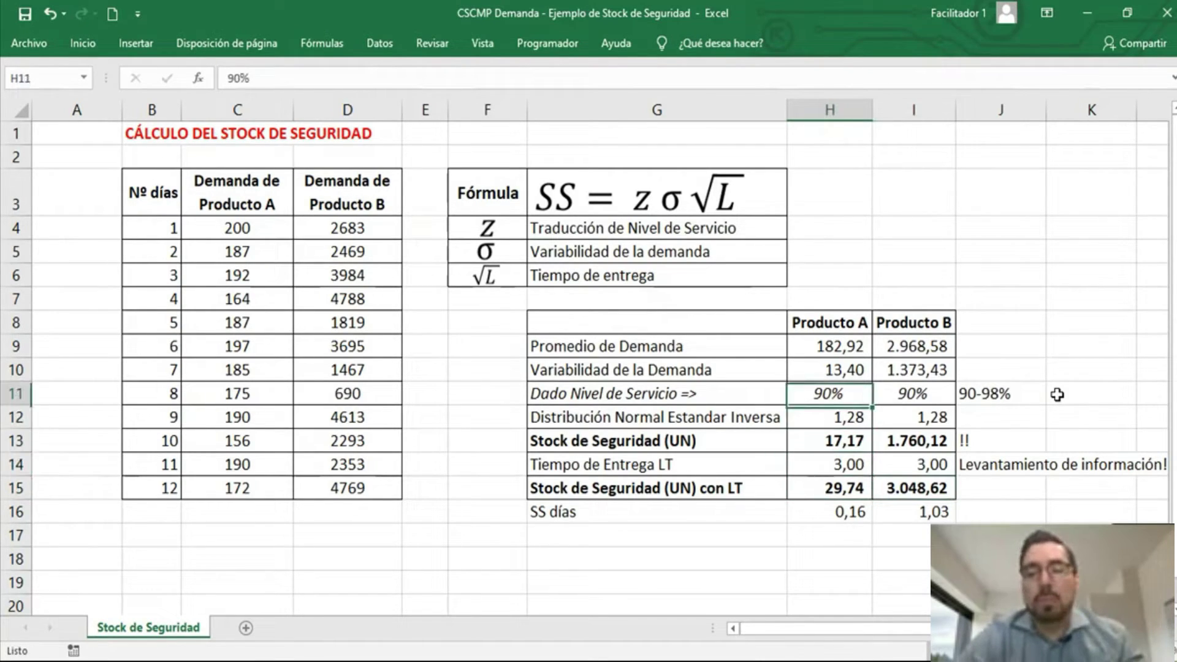
Re-enter 90% as Producto A's service level in H11 and add a 90% row label in G18 below the table
text(9)
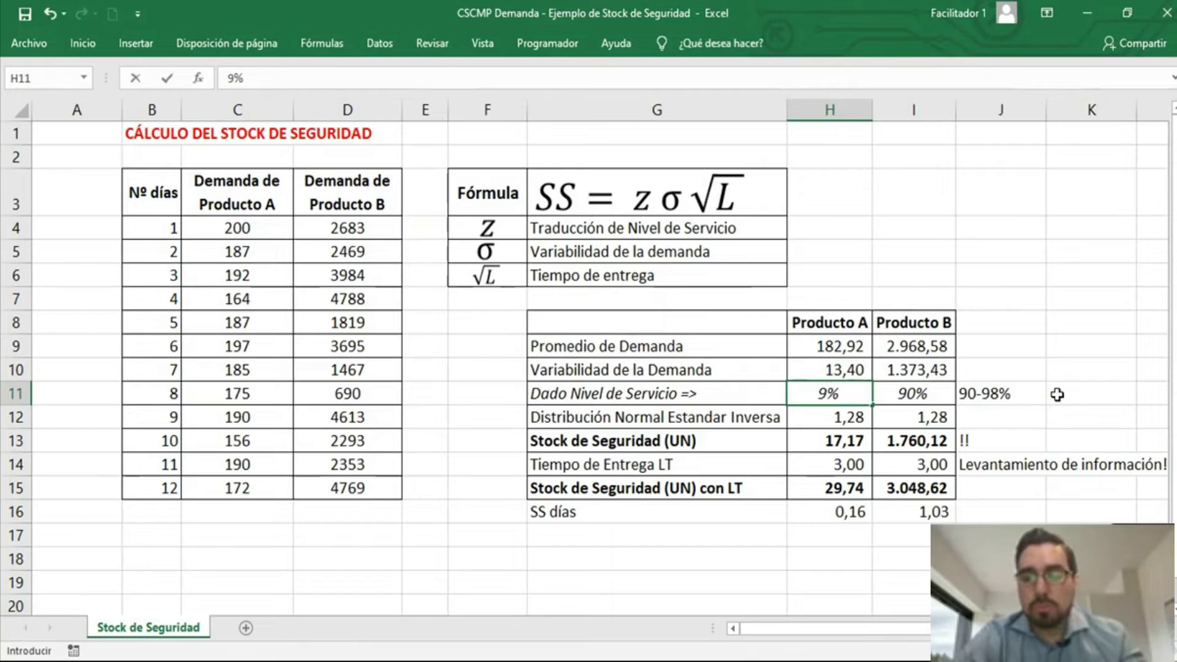
text(0)
key(Return)
key(Down)
key(Down)
key(Down)
key(Down)
key(Down)
key(Down)
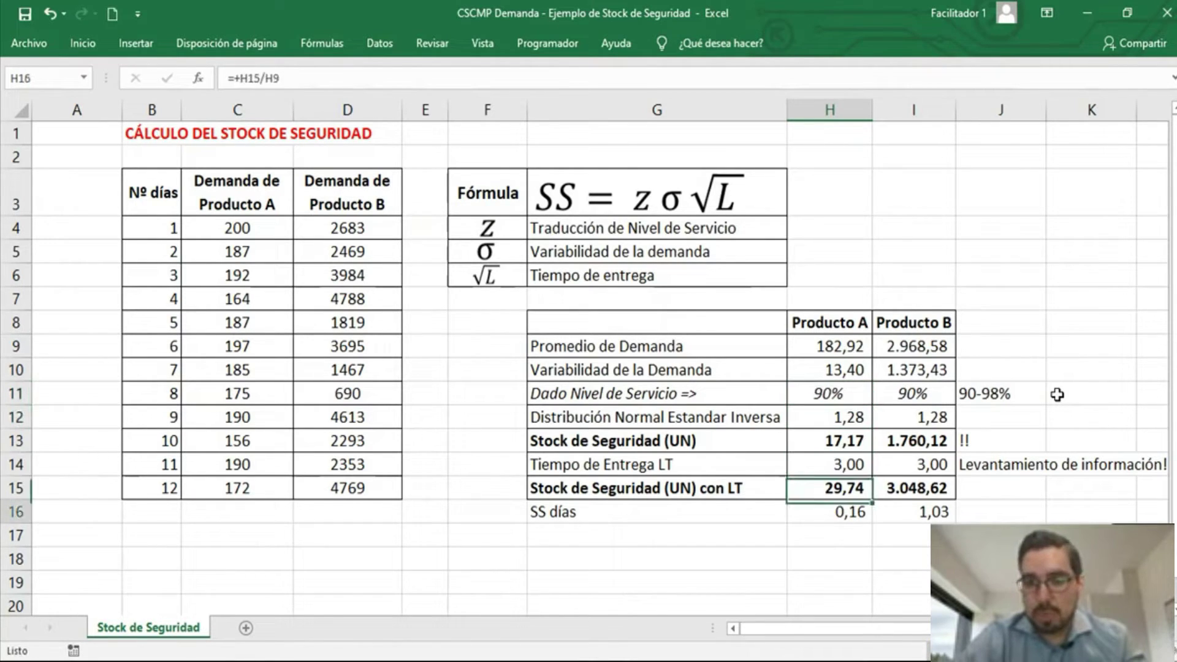
key(Left)
text(90)
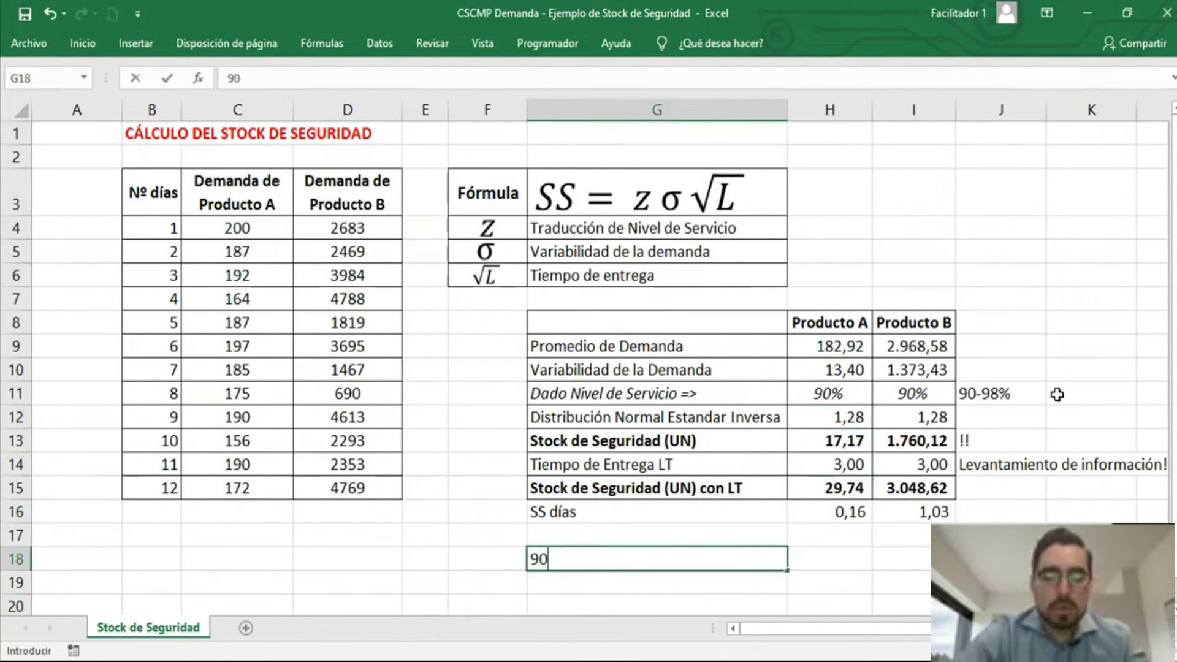
key(Return)
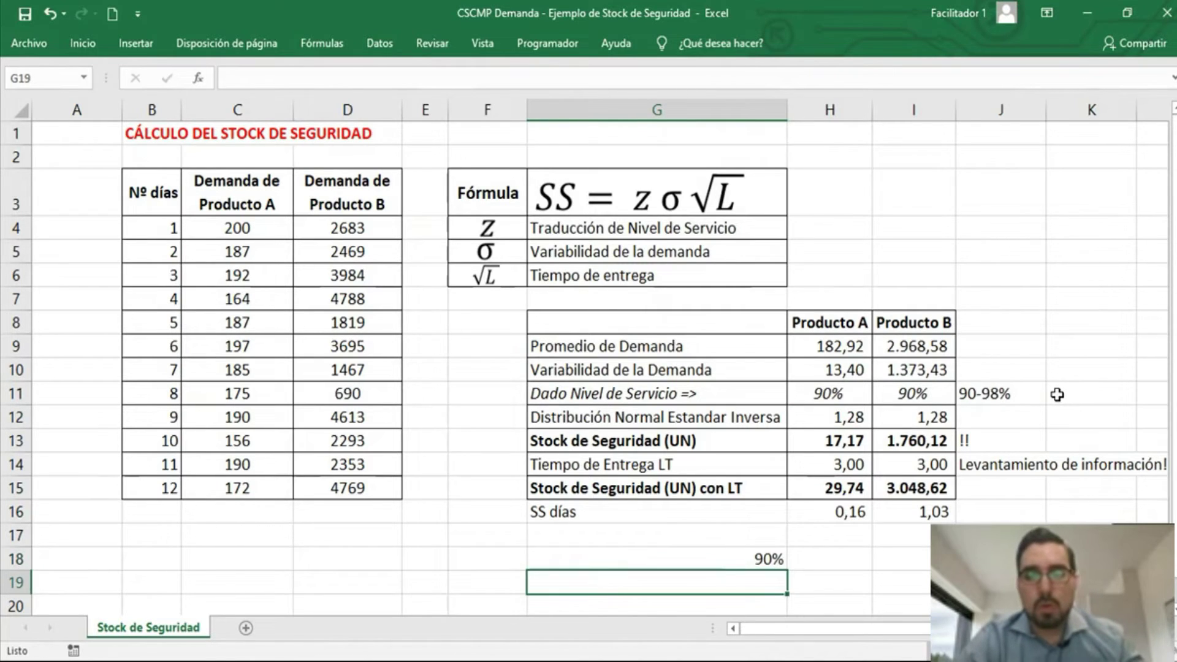
Copy both products' Stock de Seguridad (UN) con LT from H15:I15 into H18:I18 as values only, formatted with a thousands separator
key(Right)
key(Up)
key(Up)
key(Up)
key(Up)
key(shift+Right)
key(ctrl+c)
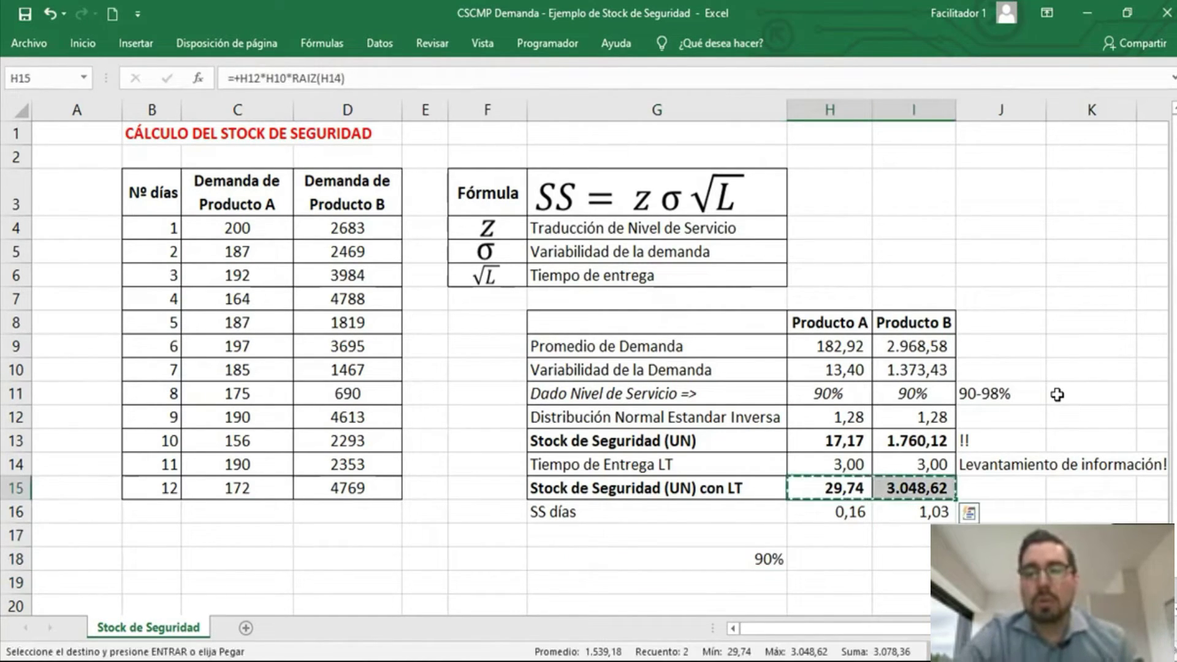
right_click(826, 558)
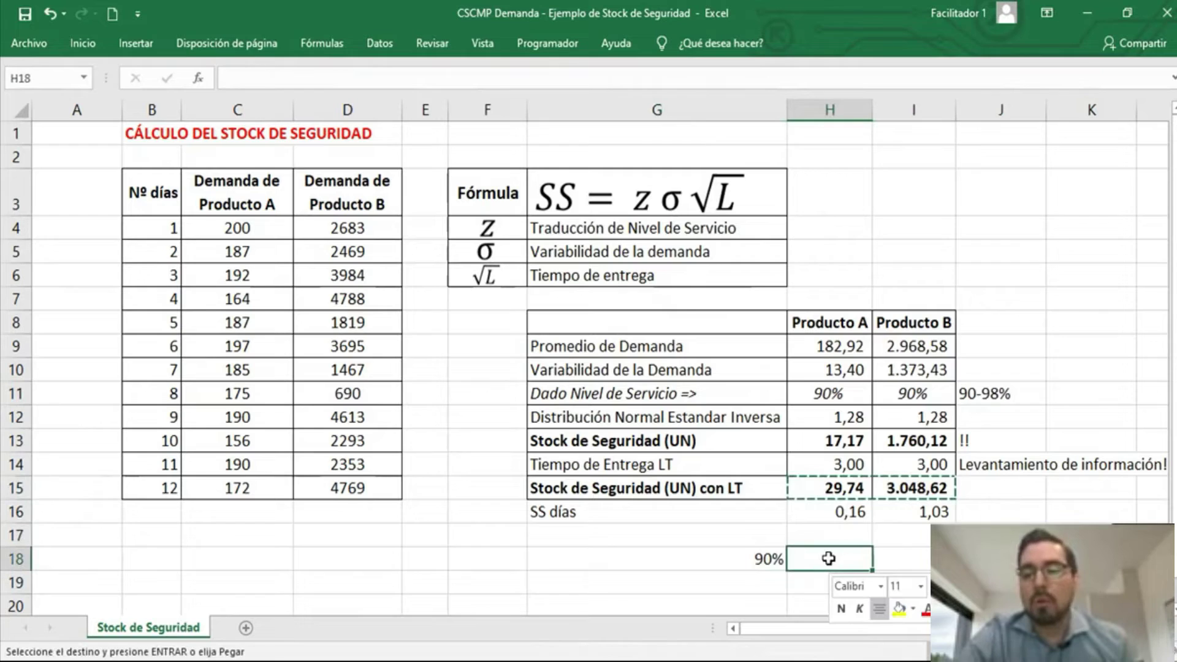
click(896, 231)
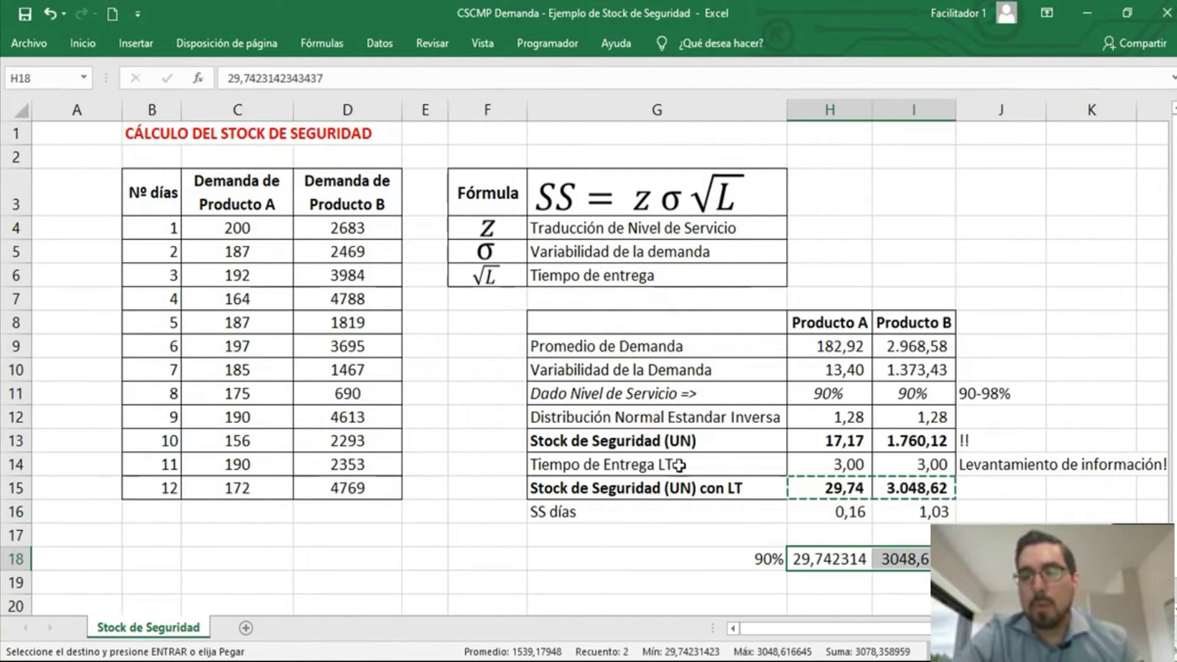
click(78, 53)
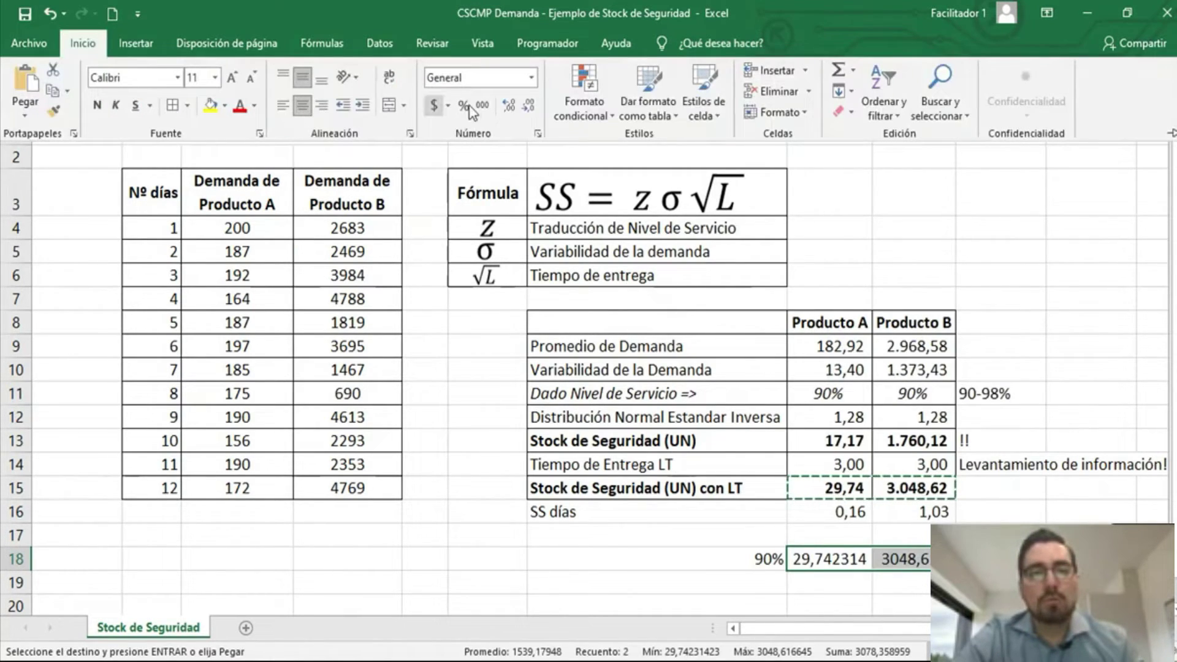
click(482, 105)
Duplicate the stock values in H18:I18 into H19:I19 and H20:I20
key(ctrl+c)
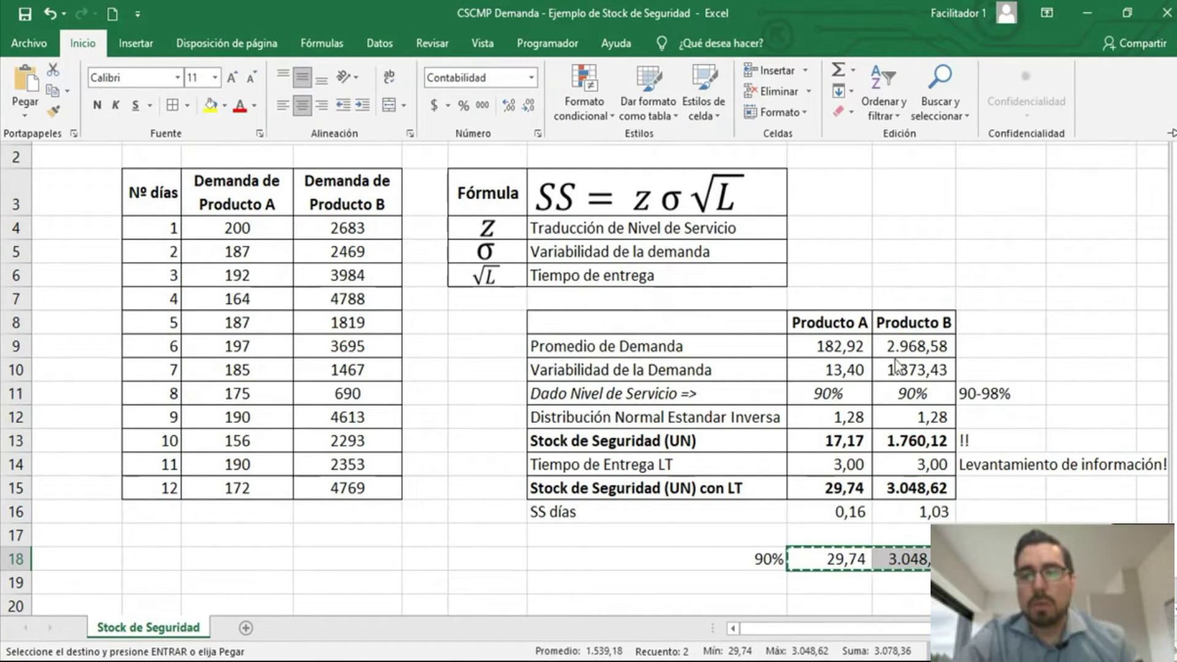
click(866, 568)
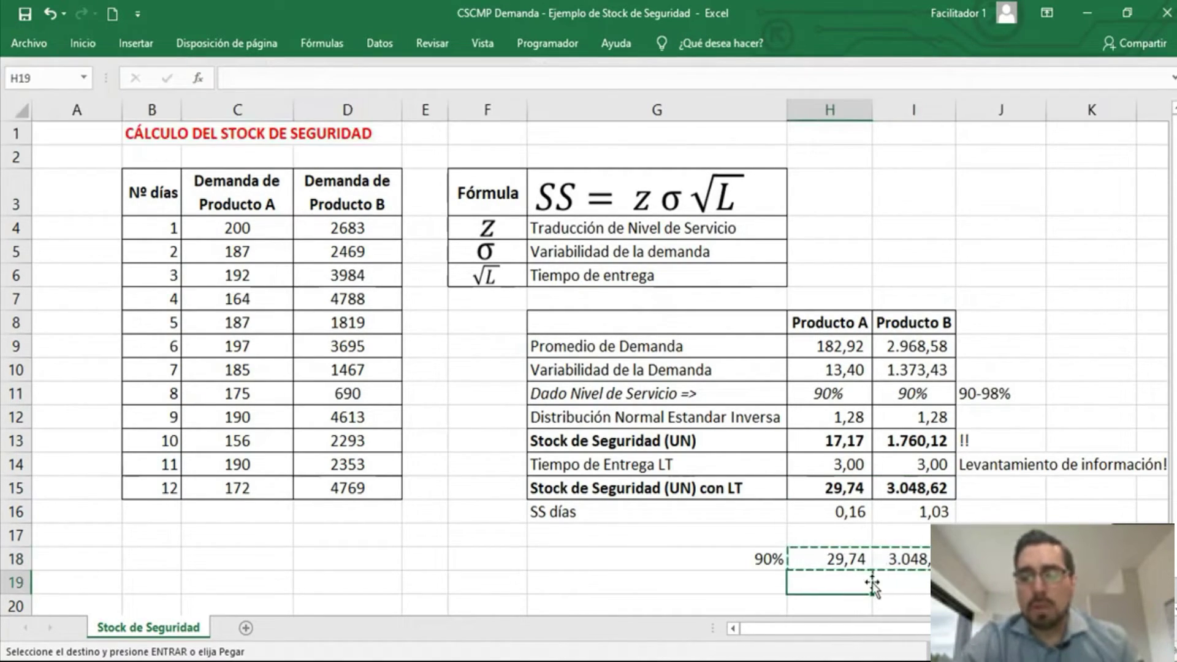
click(869, 580)
key(ctrl+v)
key(Down)
key(ctrl+v)
key(Up)
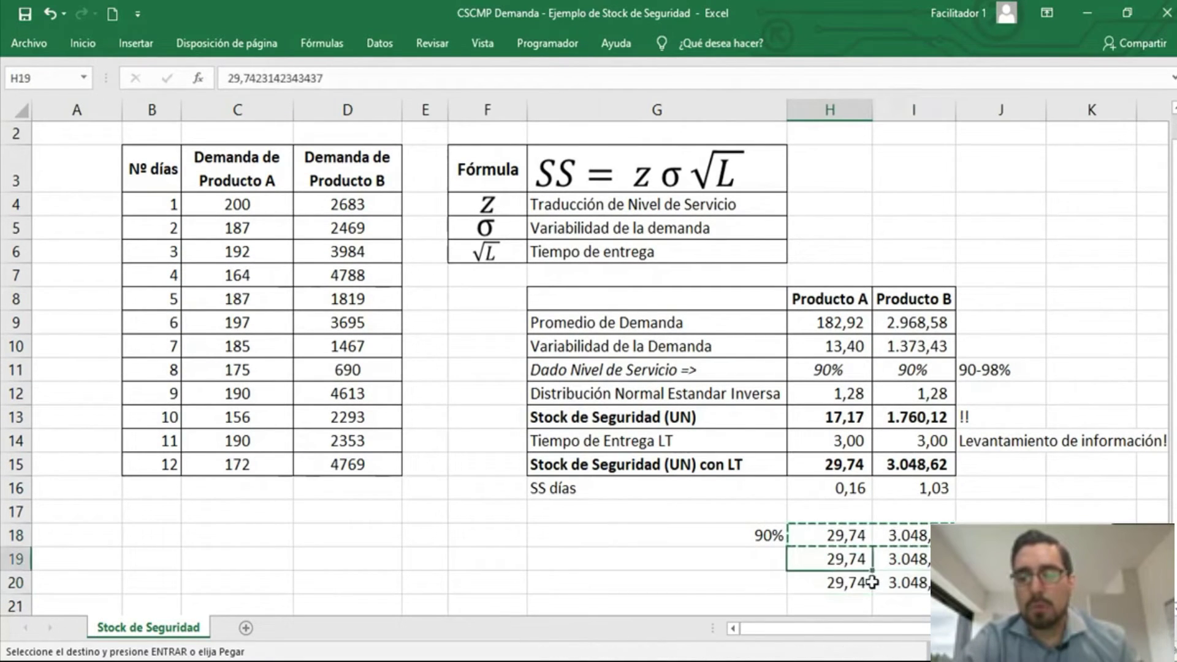
Clear the duplicated stock values from H19:I20
key(shift+Right)
key(shift+Down)
key(Delete)
Add 95% and 98% row labels in G19 and G20 below the 90% label
scroll(864, 368, down, 2)
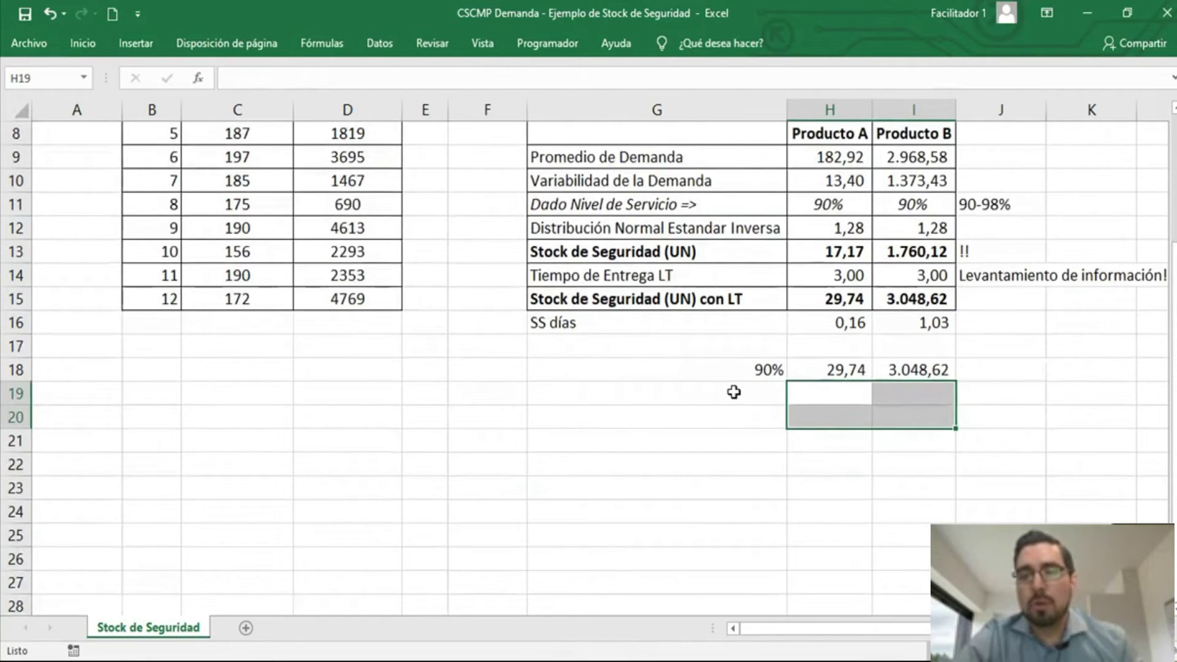
click(734, 392)
text(95)
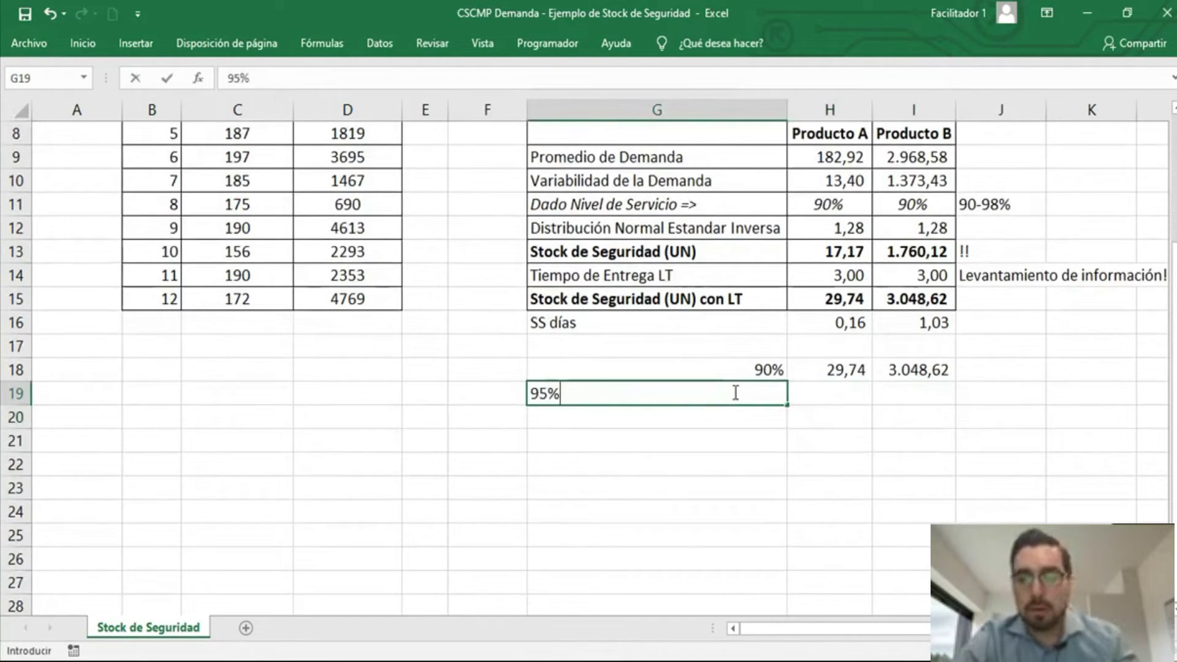
key(Return)
text(98)
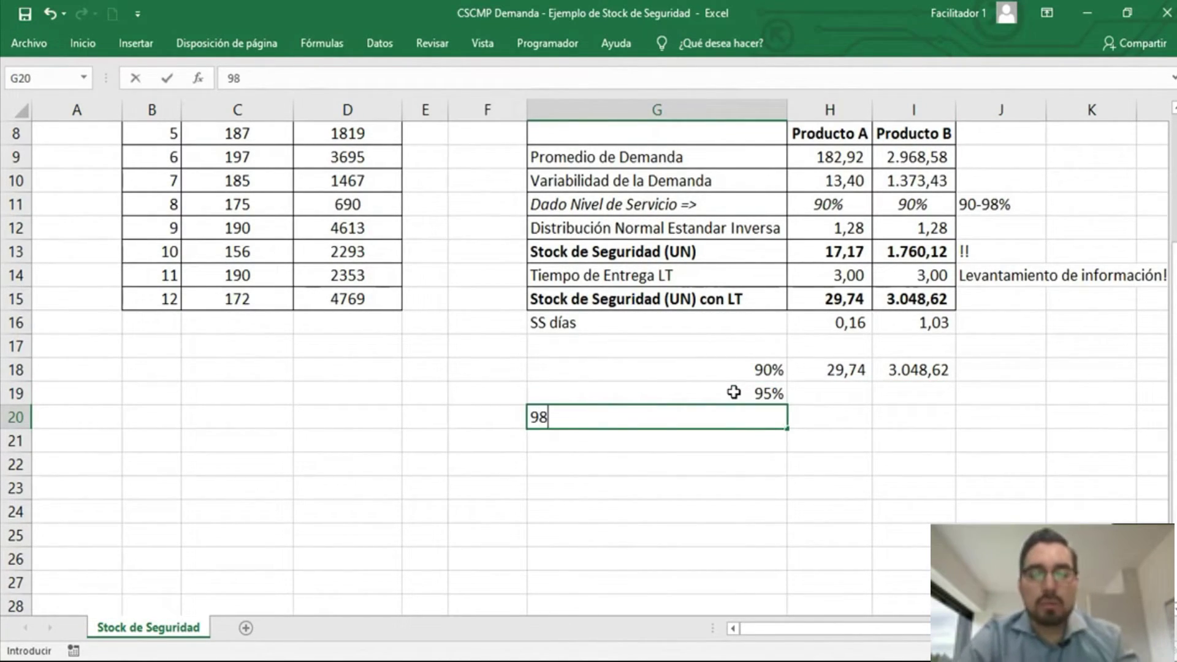
key(Return)
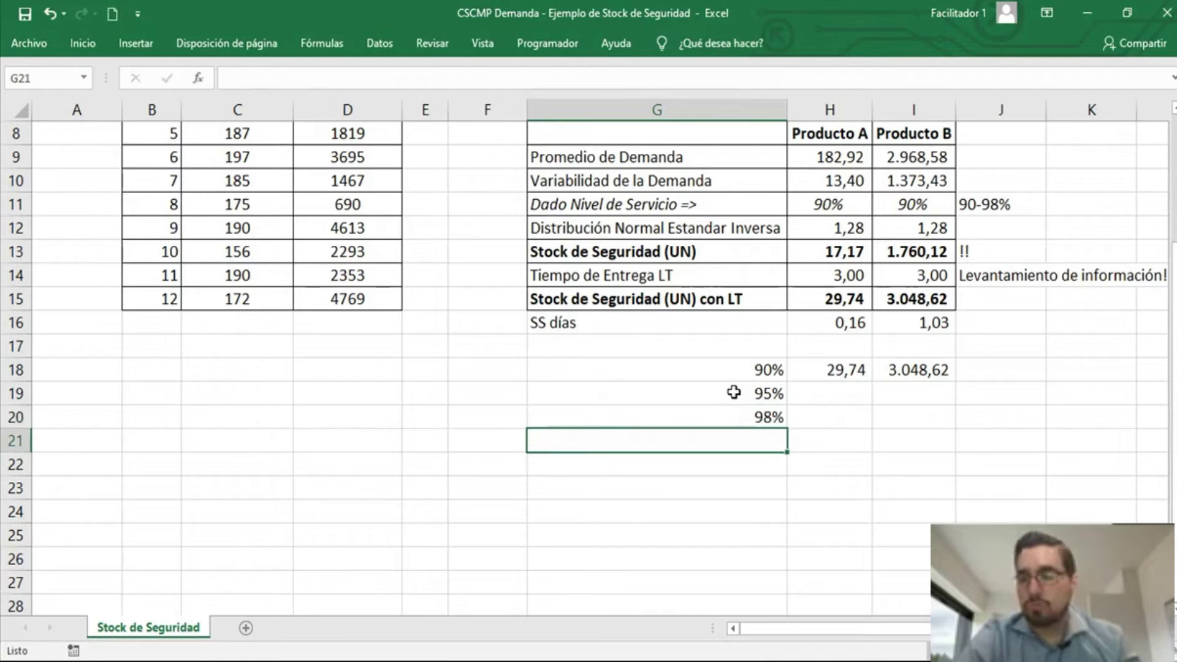
Set the service level of both products in H11 and I11 to 95%
click(841, 208)
text(9)
key(Return)
click(841, 210)
key(ctrl+c)
key(Right)
key(ctrl+v)
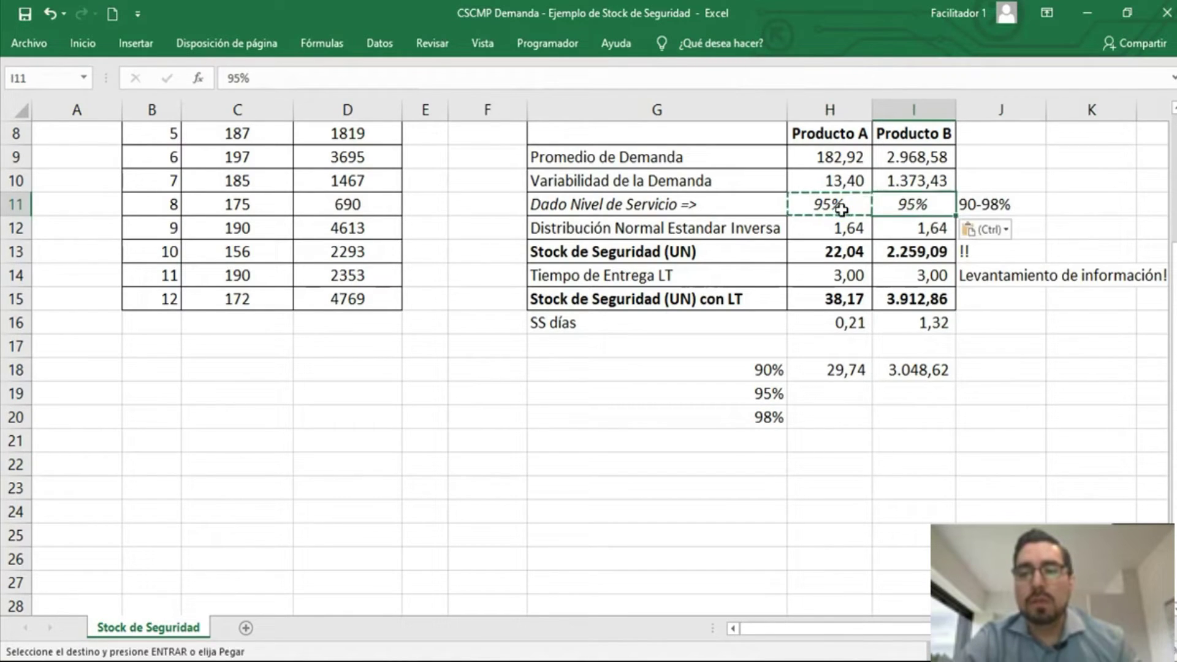
Copy both products' Stock de Seguridad (UN) con LT from H15:I15 into the 95% row at H19:I19 as values only
key(Down)
key(Left)
drag(835, 297, 913, 302)
key(ctrl+c)
right_click(858, 393)
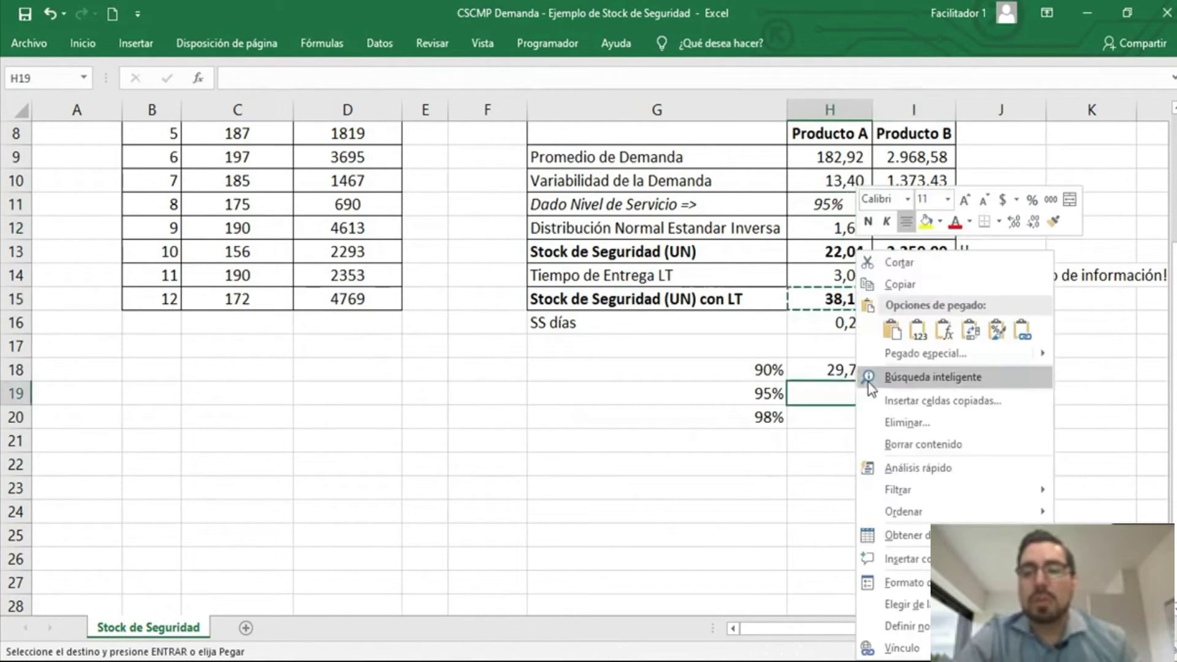
click(917, 330)
Set the service level of both products in H11 and I11 to 98%
click(836, 210)
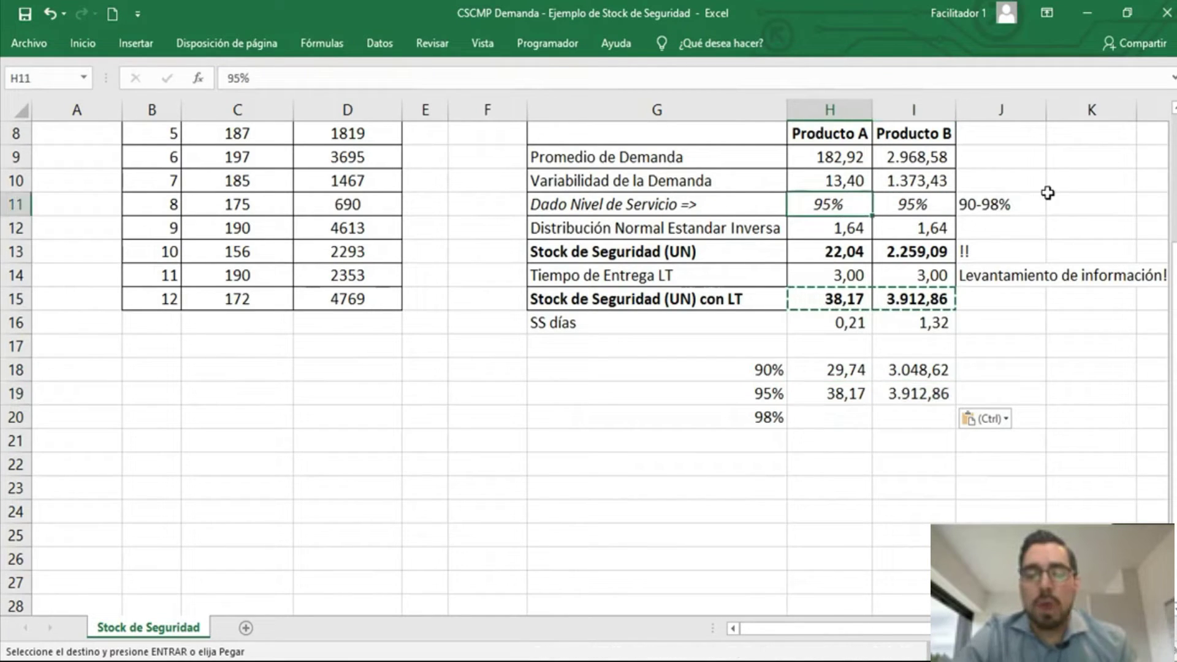
text(98)
key(Return)
key(Up)
key(ctrl+c)
key(Right)
key(ctrl+v)
Copy both products' Stock de Seguridad (UN) con LT from H15:I15 into the 98% row at H20:I20 as values only
drag(858, 300, 920, 298)
key(ctrl+c)
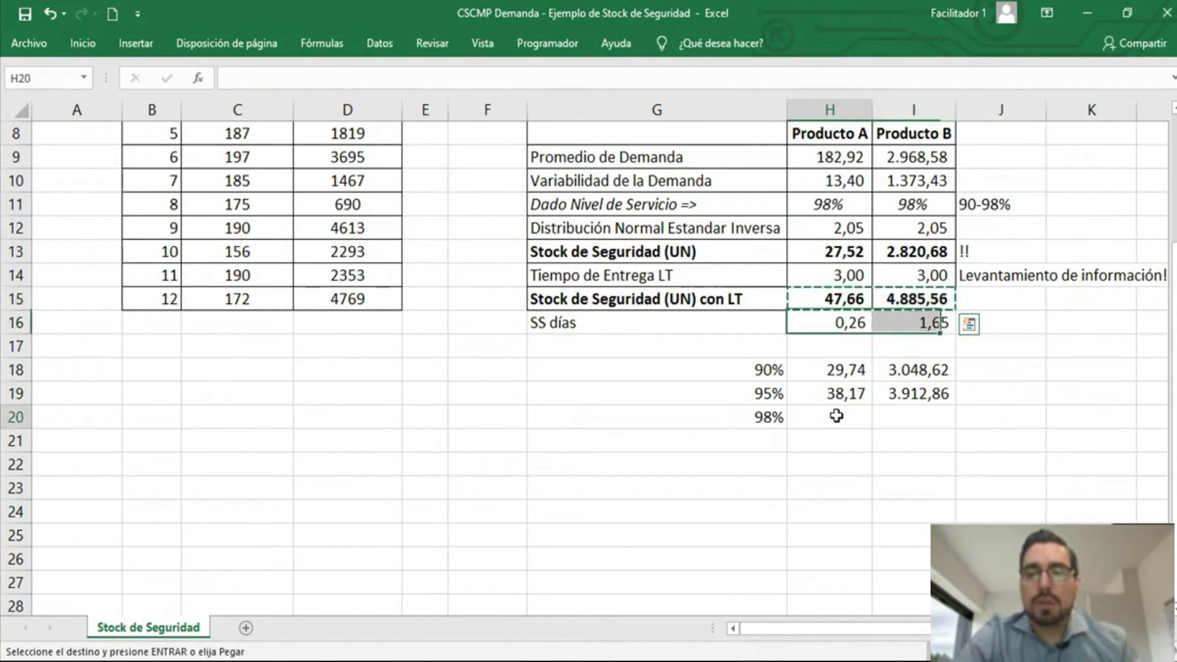
right_click(837, 422)
click(899, 90)
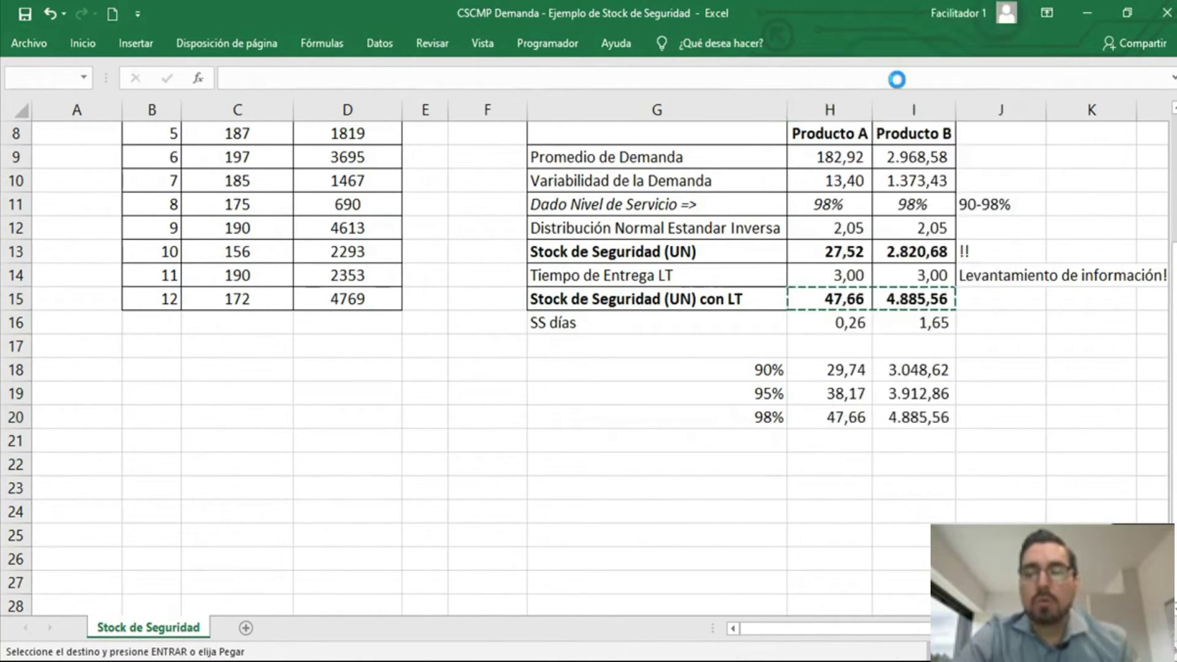
Calculate Producto A's stock increase from 90% to 95% service in J19 with the formula +H19-H18
click(843, 393)
click(974, 364)
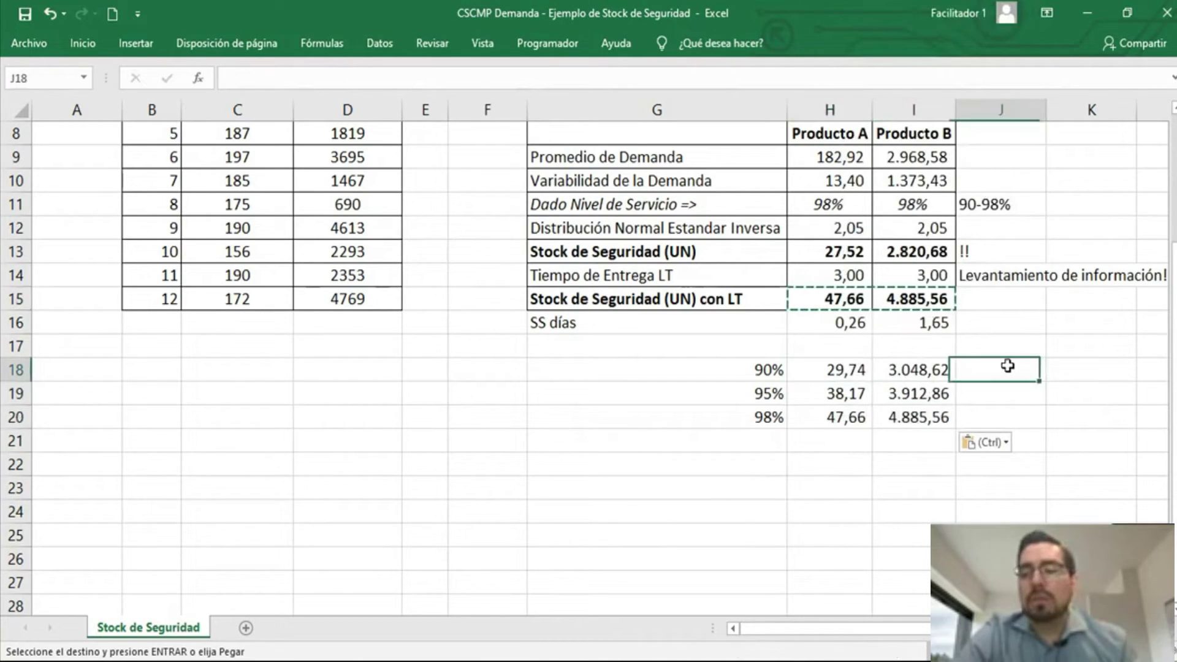
key(Down)
text(+)
key(Left)
key(Left)
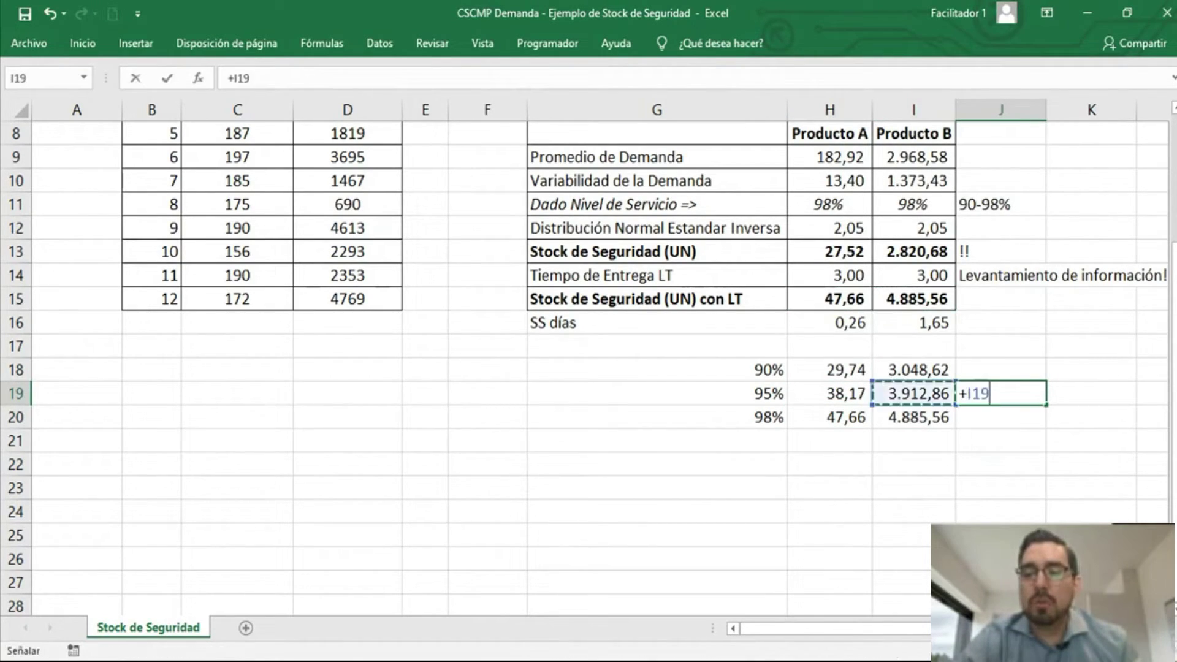
text(-)
key(Up)
key(Left)
key(Left)
key(Return)
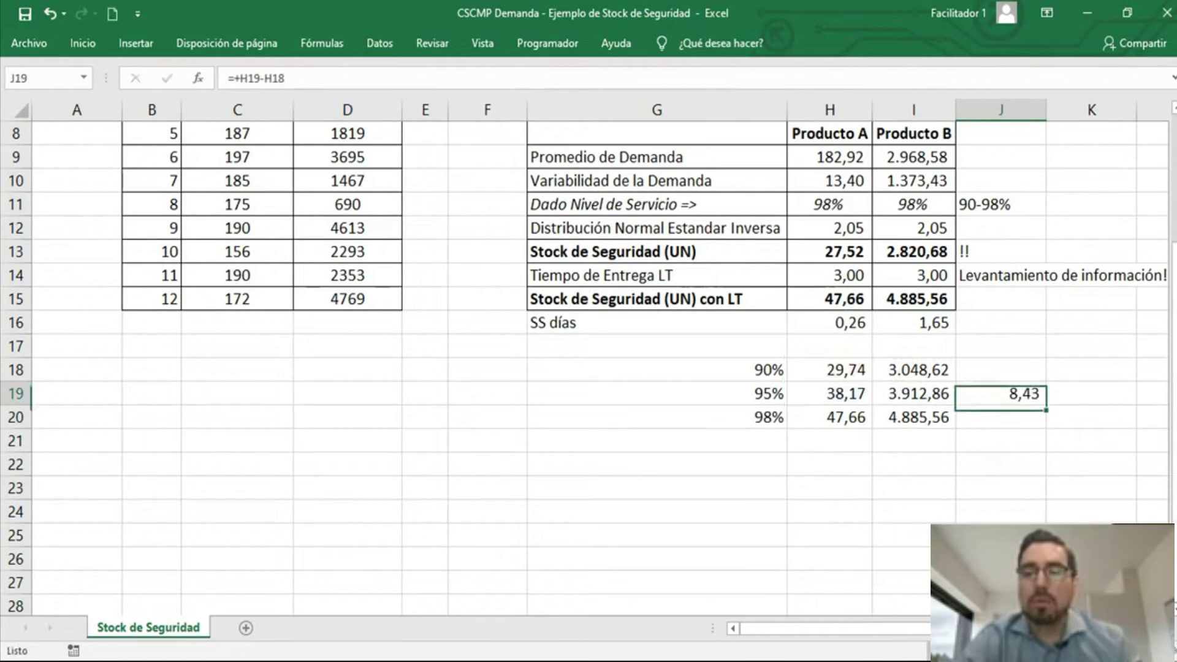
Copy the difference formula from J19 into K19 for Producto B, and both formulas down into J20:K20
key(ctrl+c)
key(Right)
key(ctrl+v)
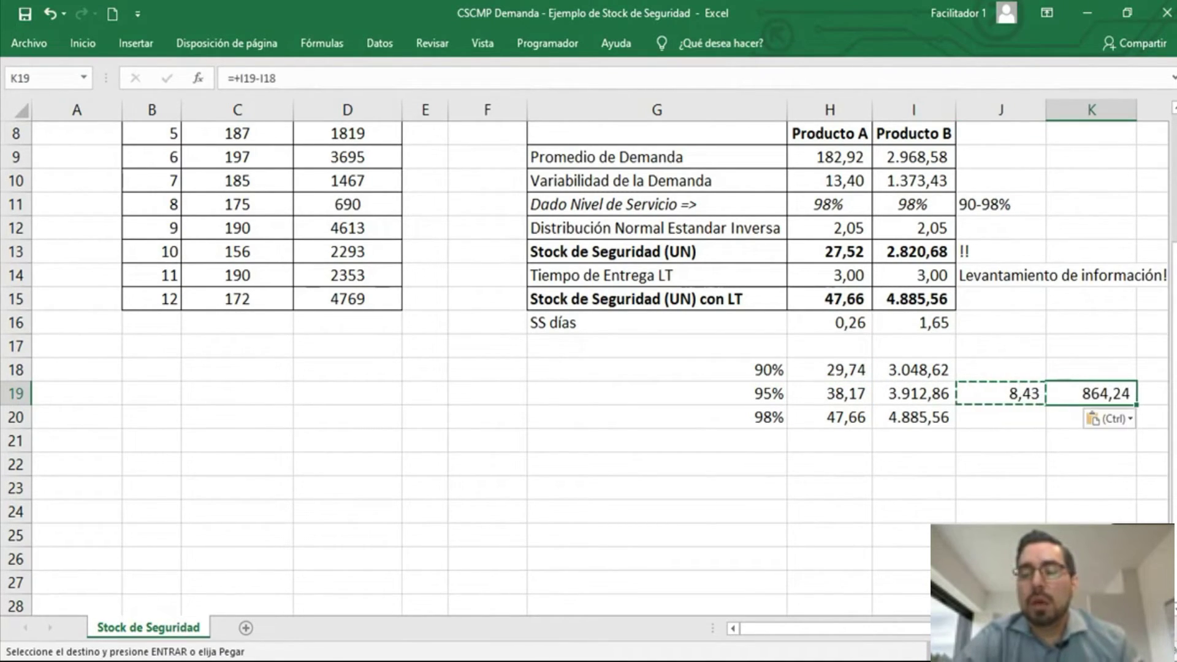
key(Left)
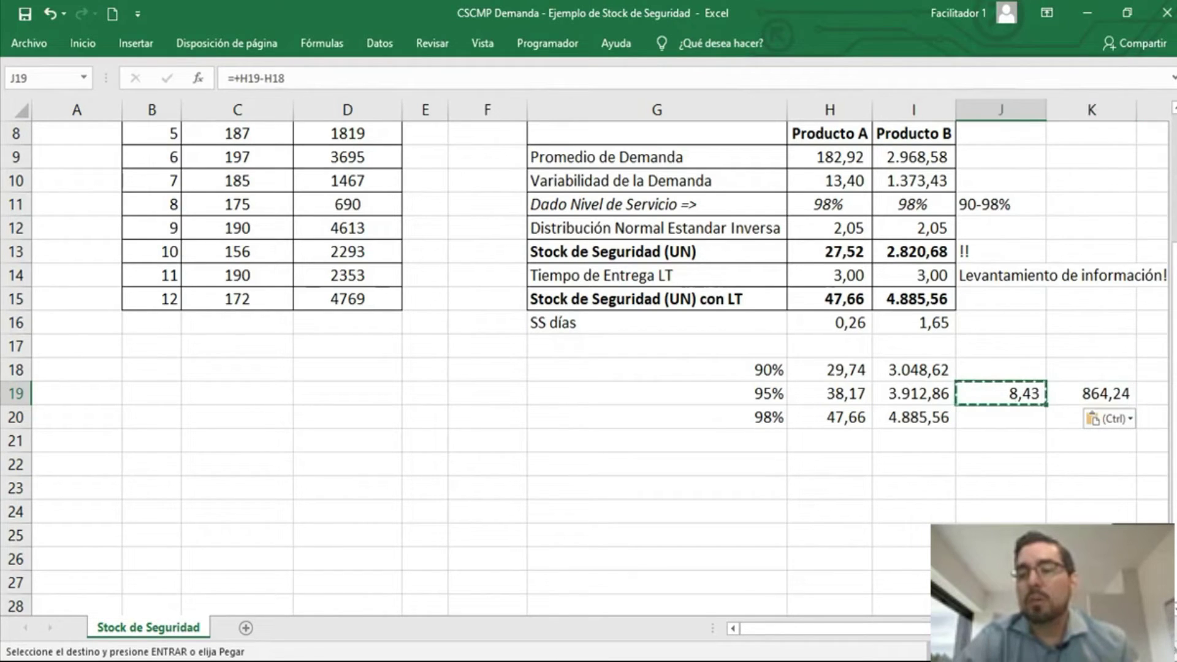
key(shift+Right)
key(ctrl+c)
key(Down)
key(ctrl+v)
Examine Producto A's stock at 95% and 98% service and both products' differences in J20 and K20
key(Left)
key(Right)
key(Left)
key(Left)
key(Up)
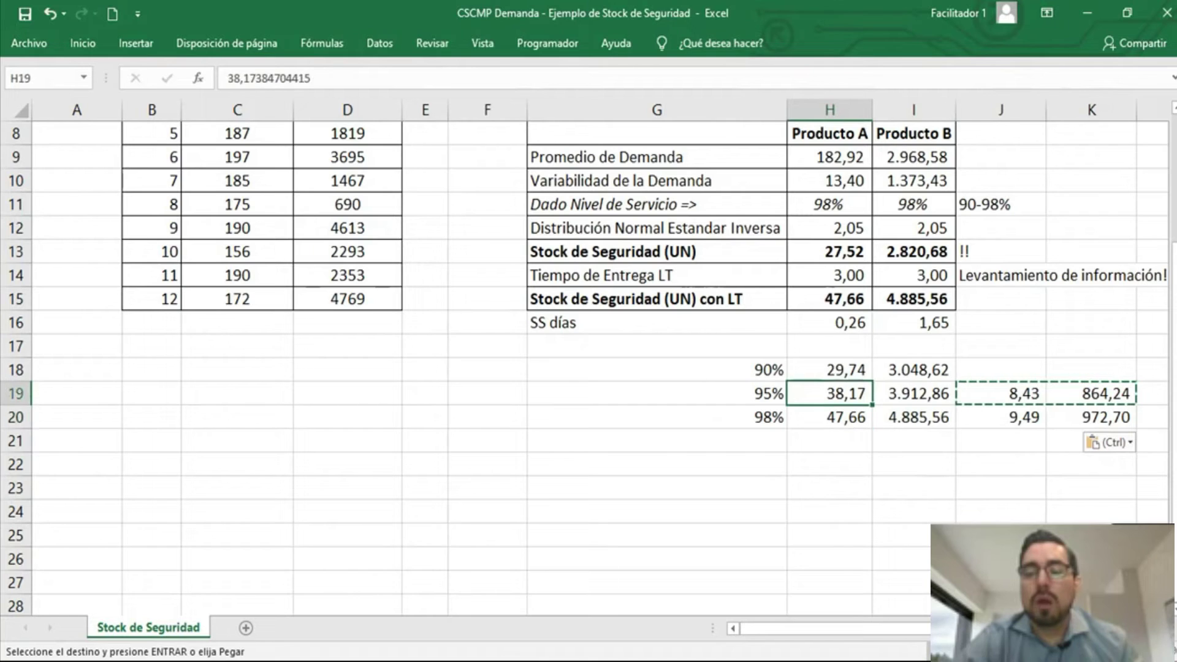
key(Down)
key(Up)
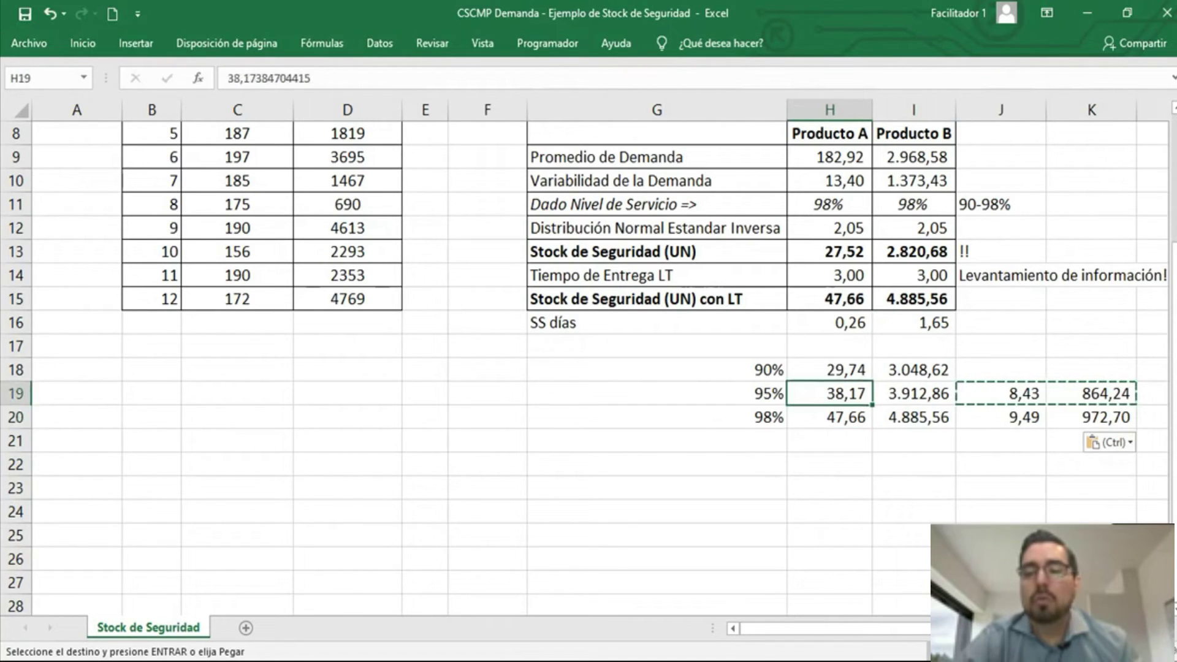
key(Down)
key(Right)
key(Right)
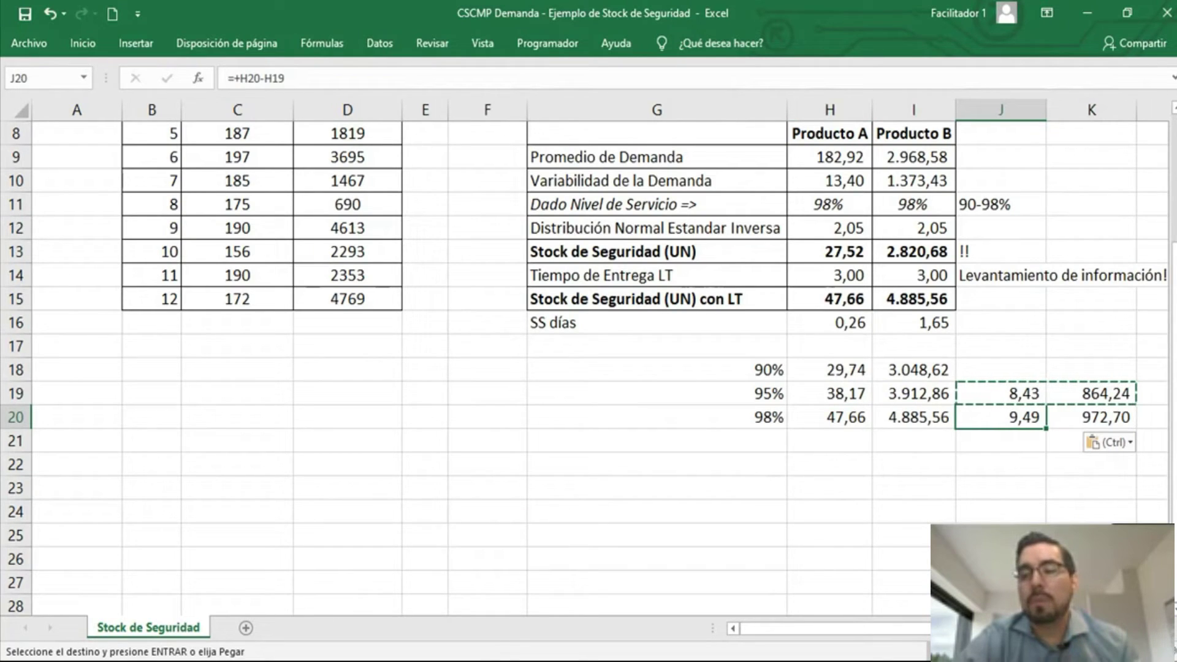
key(Right)
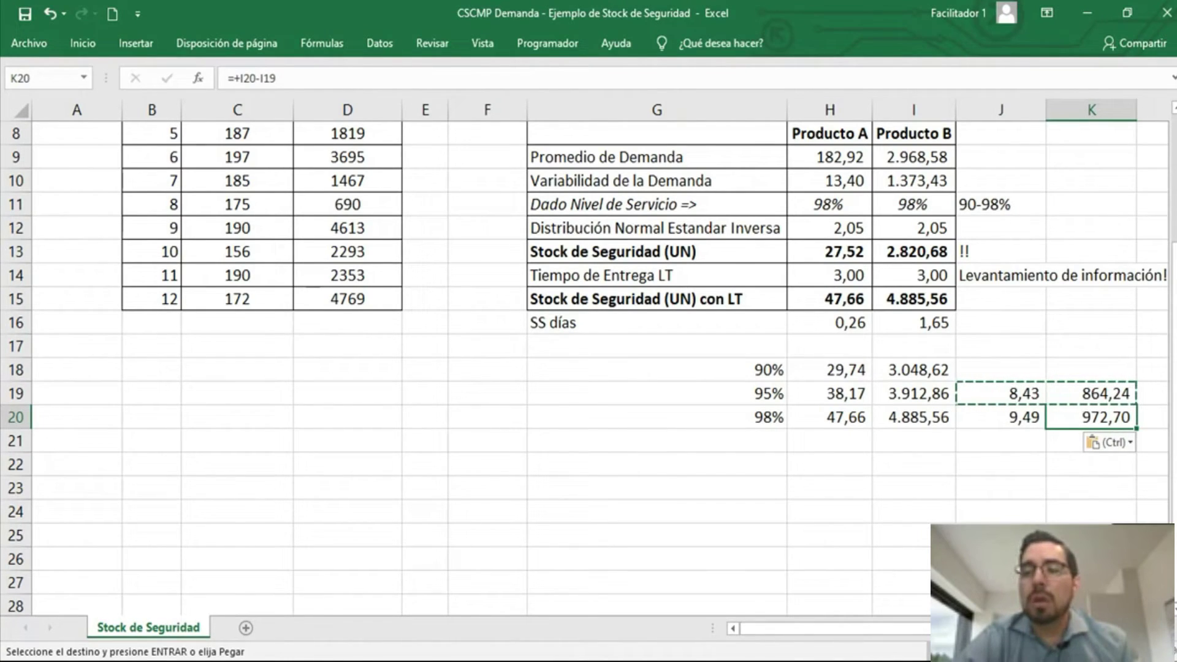
double_click(1082, 417)
key(Escape)
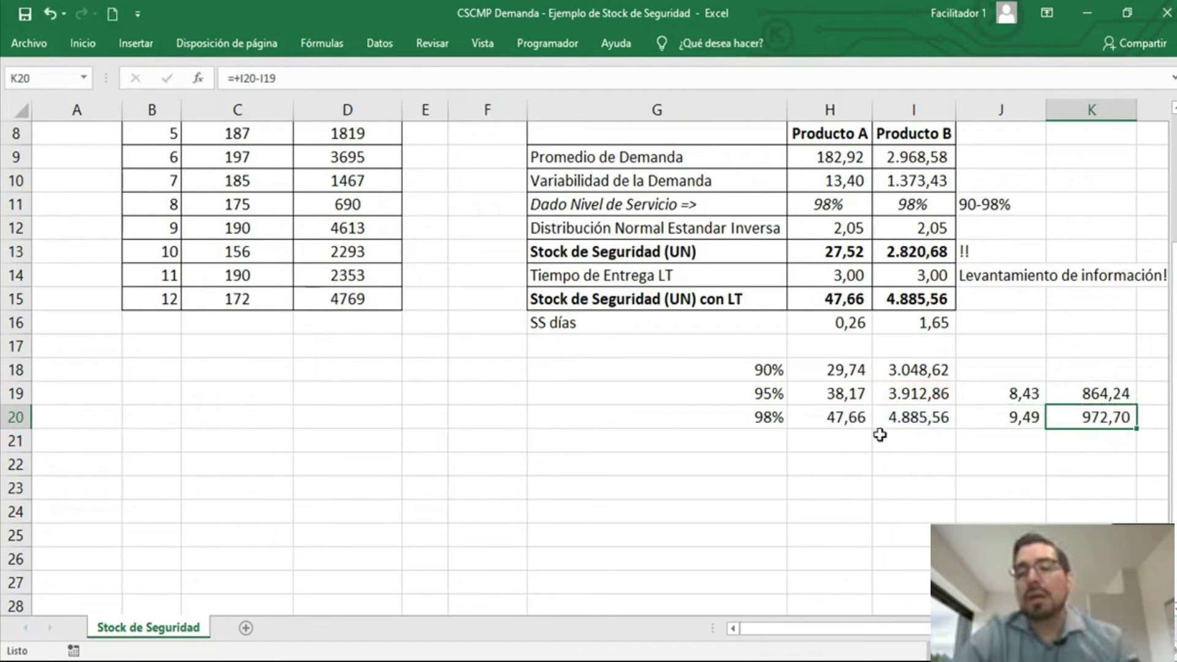
Compare the stock increases of both products for the 90% to 95% step against the 95% to 98% step
mouse_move(834, 369)
mouse_down()
mouse_move(899, 407)
mouse_move(840, 396)
mouse_move(845, 379)
mouse_up()
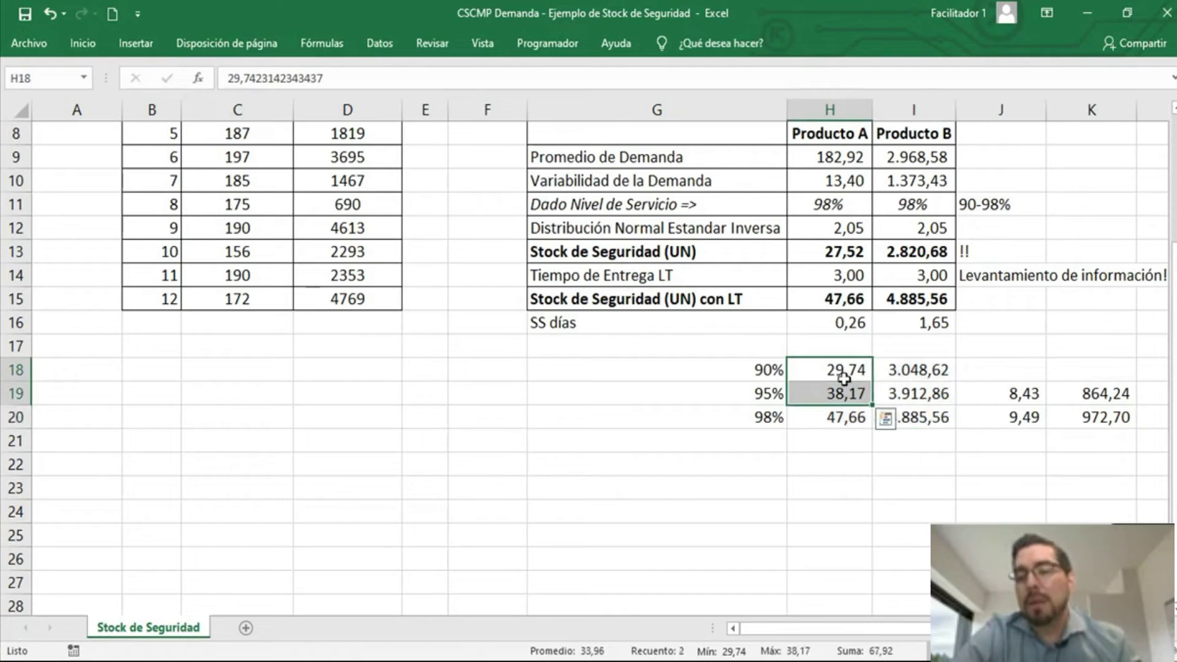
click(776, 370)
click(774, 396)
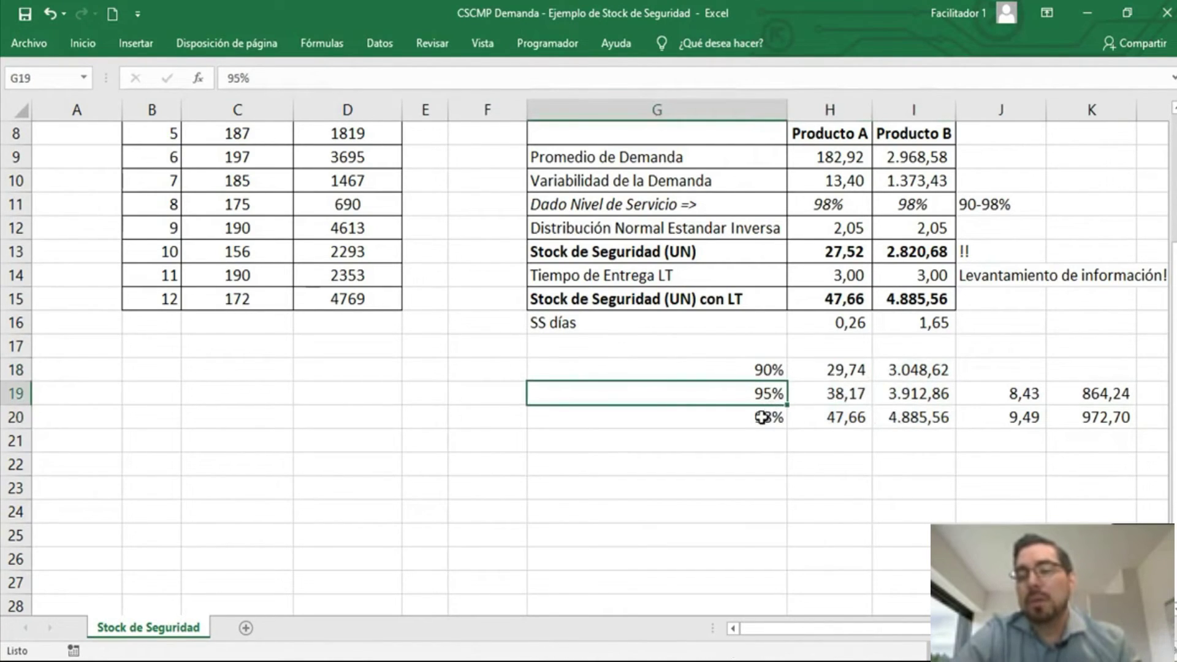
click(761, 417)
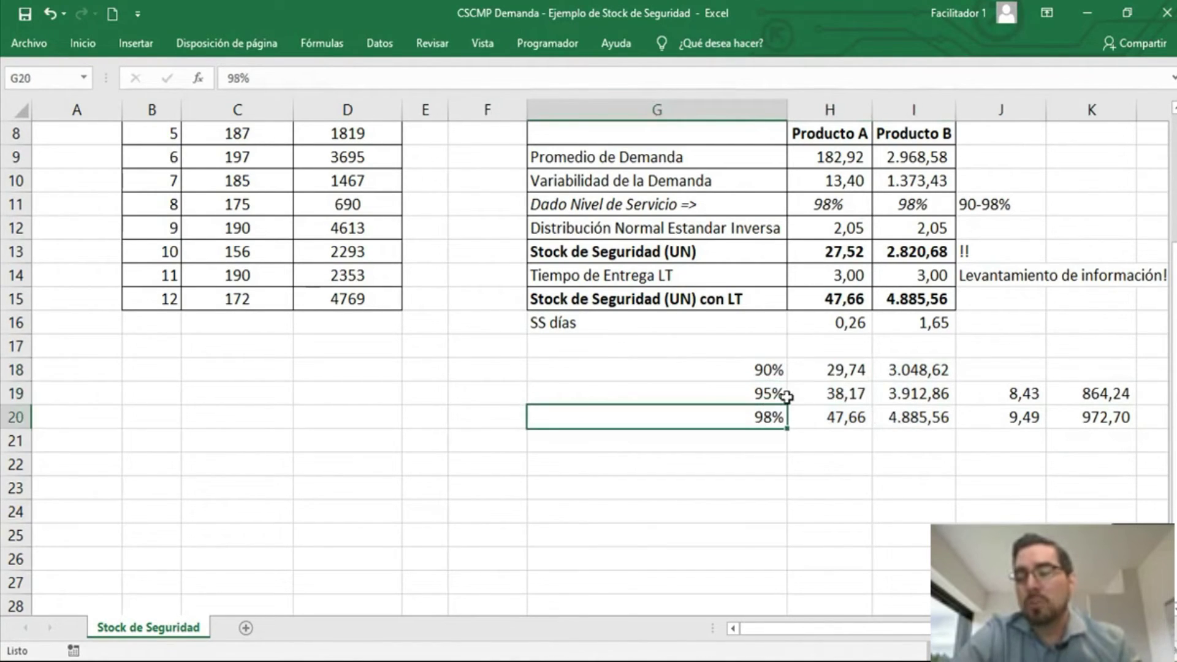
click(1010, 395)
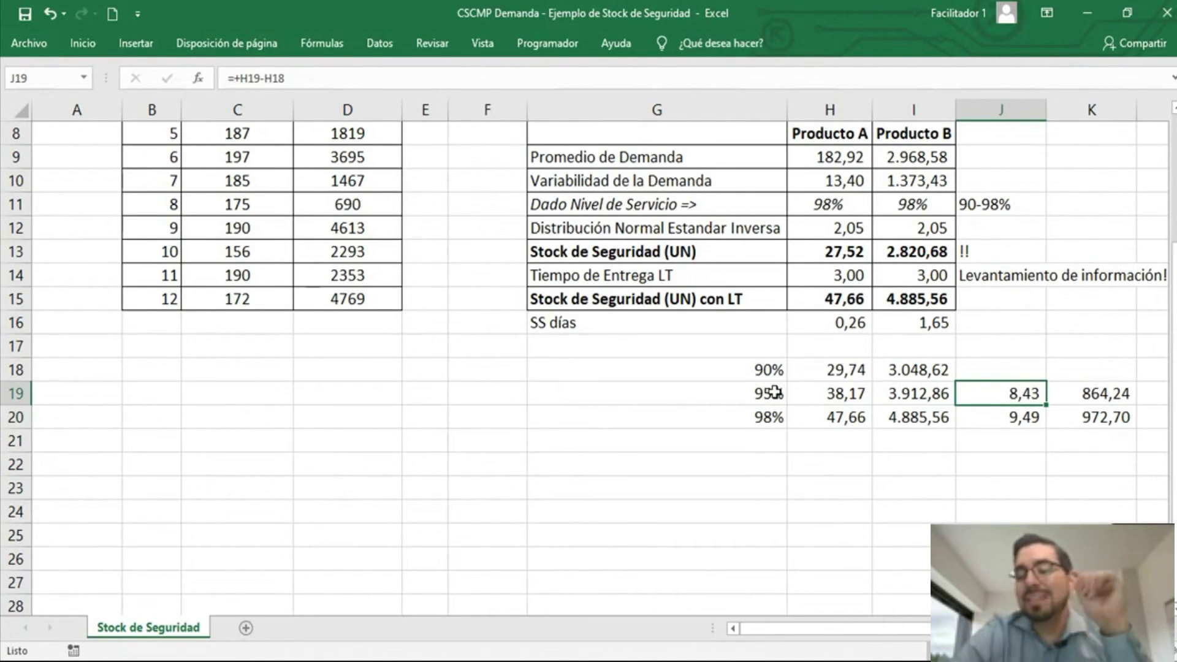
drag(770, 394, 770, 416)
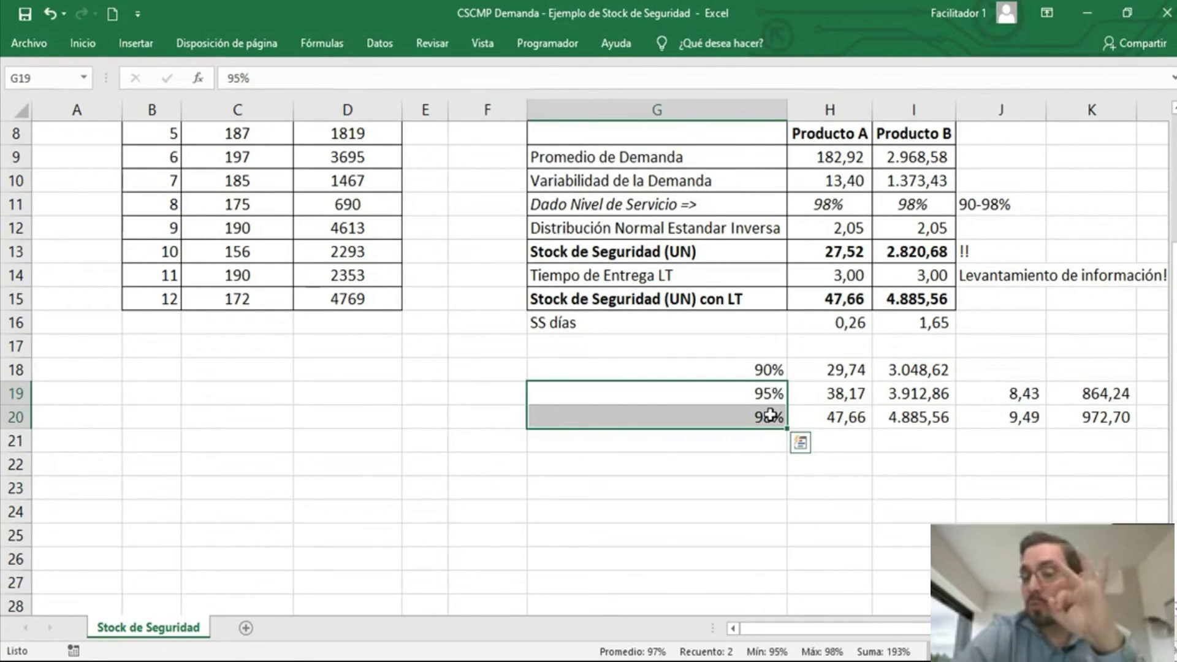
drag(764, 366, 760, 393)
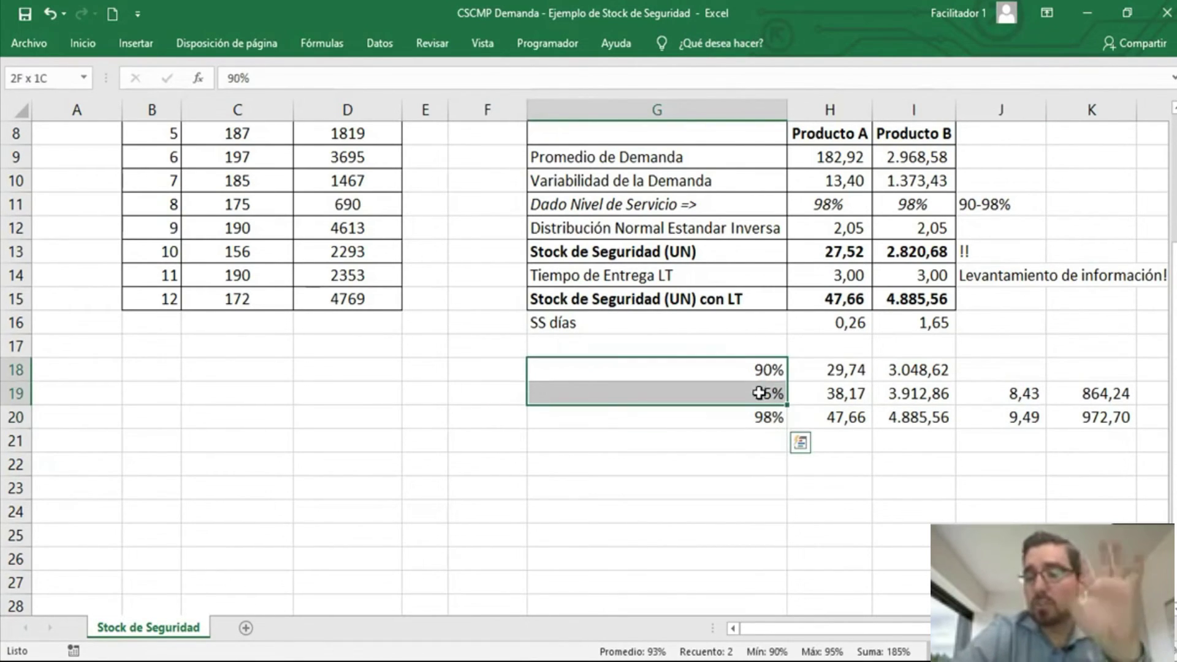
mouse_move(1011, 393)
mouse_down()
mouse_move(1097, 394)
mouse_move(1023, 397)
mouse_up()
click(1077, 392)
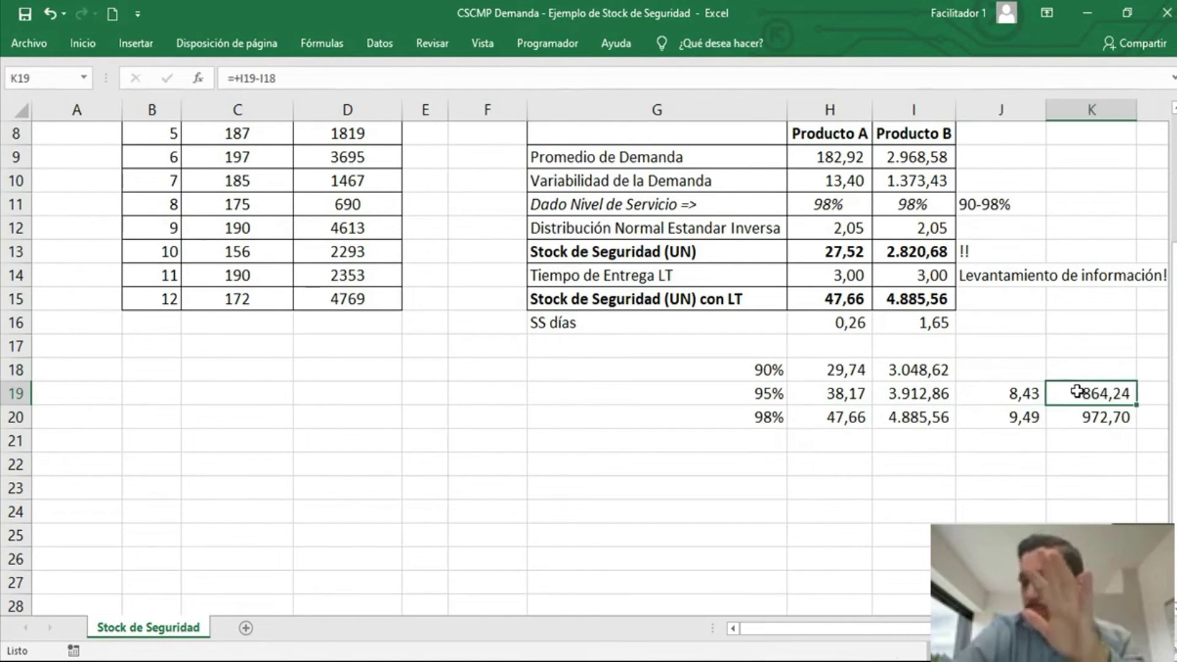
drag(743, 396, 743, 418)
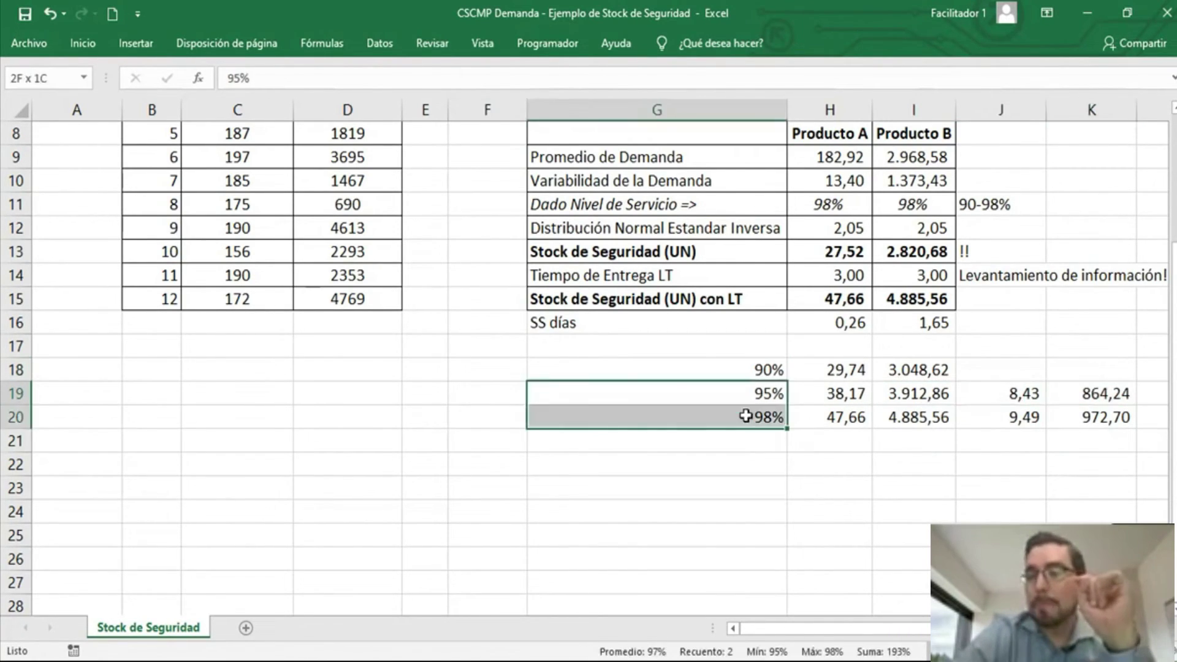
drag(1020, 421, 1036, 418)
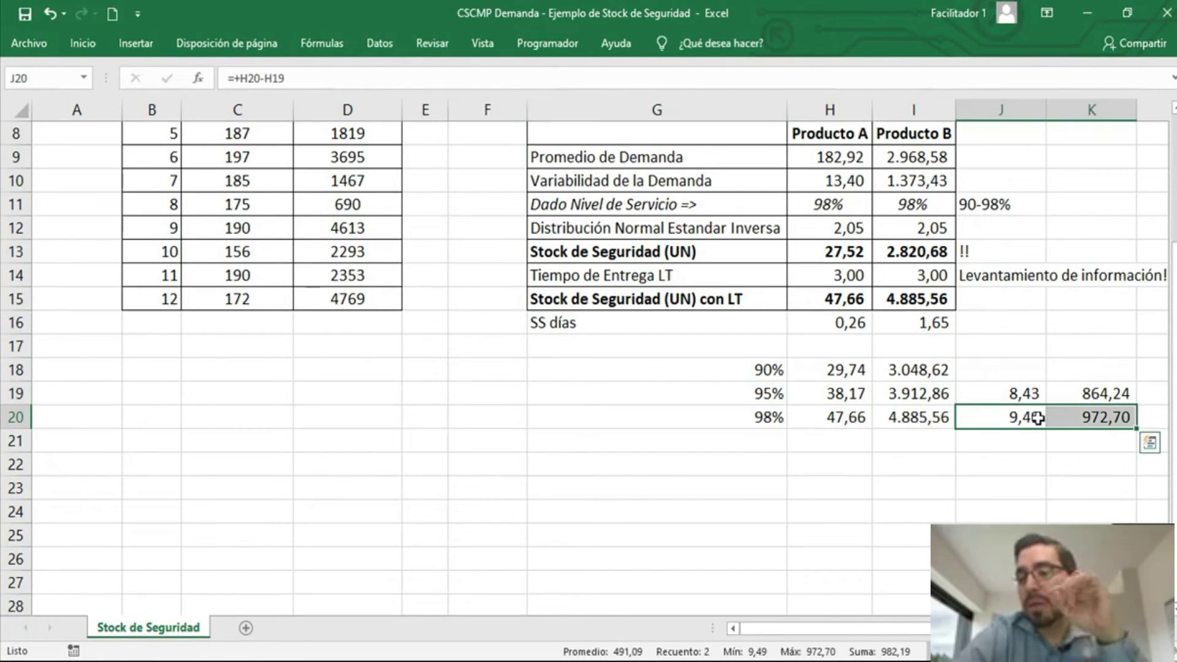
Duplicate the 98% row into row 21, relabel G21 as 99% and clear the copied stock values in H21:I21
click(758, 416)
drag(768, 417, 901, 412)
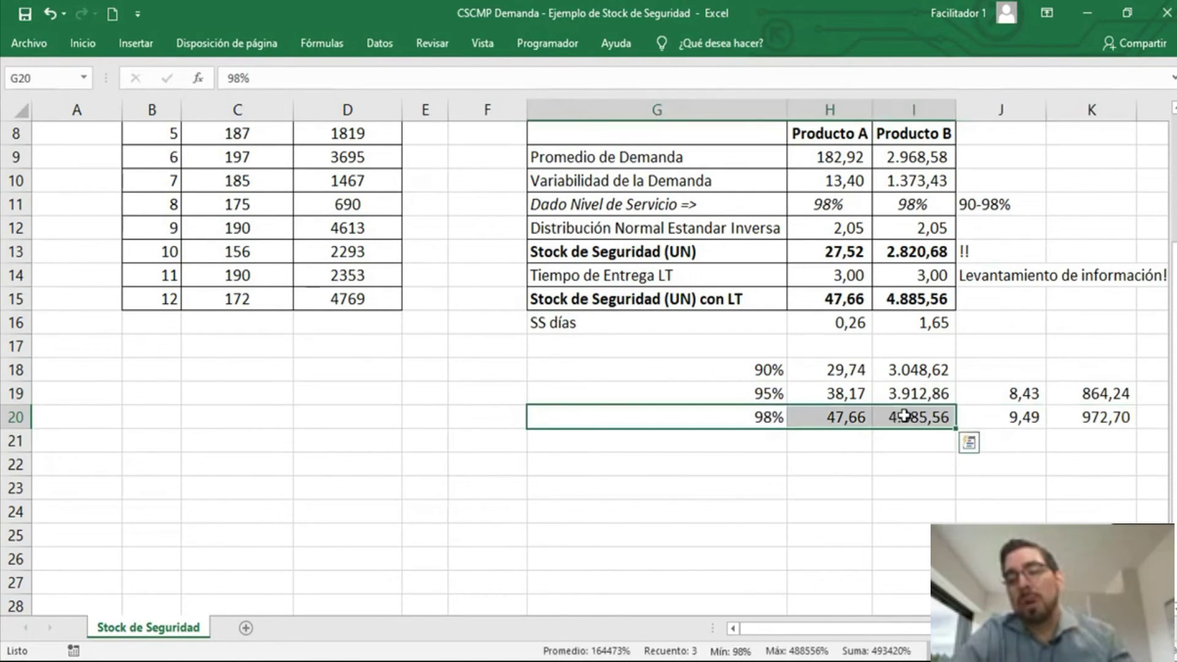
key(ctrl+c)
click(751, 441)
key(ctrl+v)
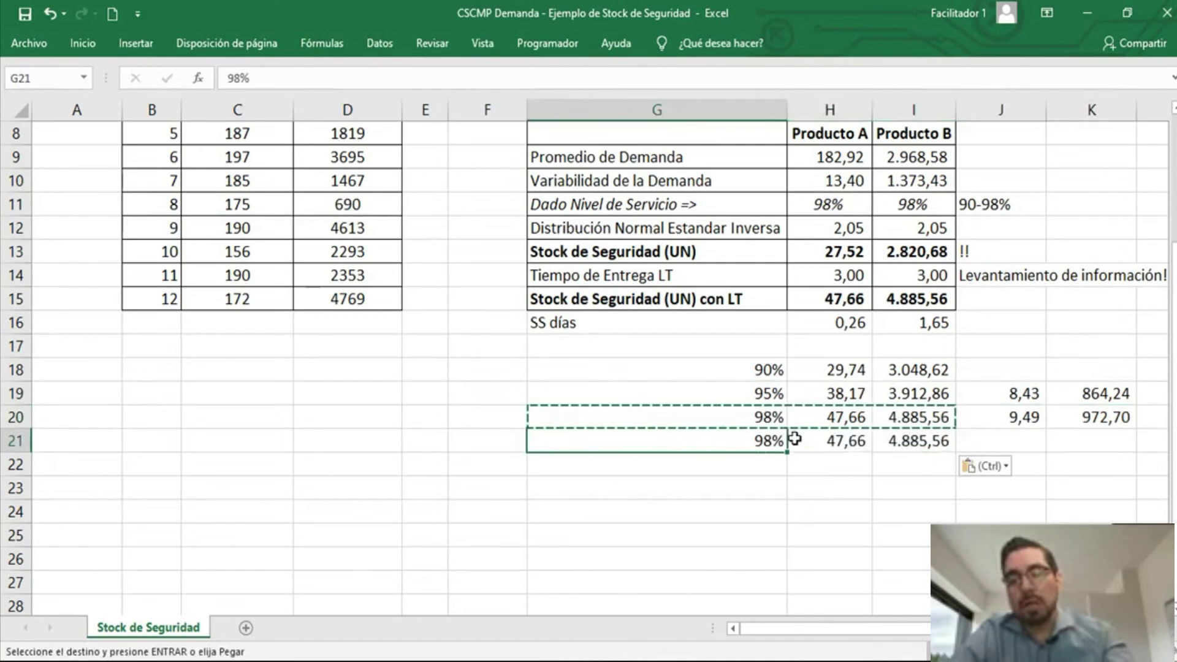
text(99)
key(Return)
click(826, 438)
drag(825, 437, 913, 440)
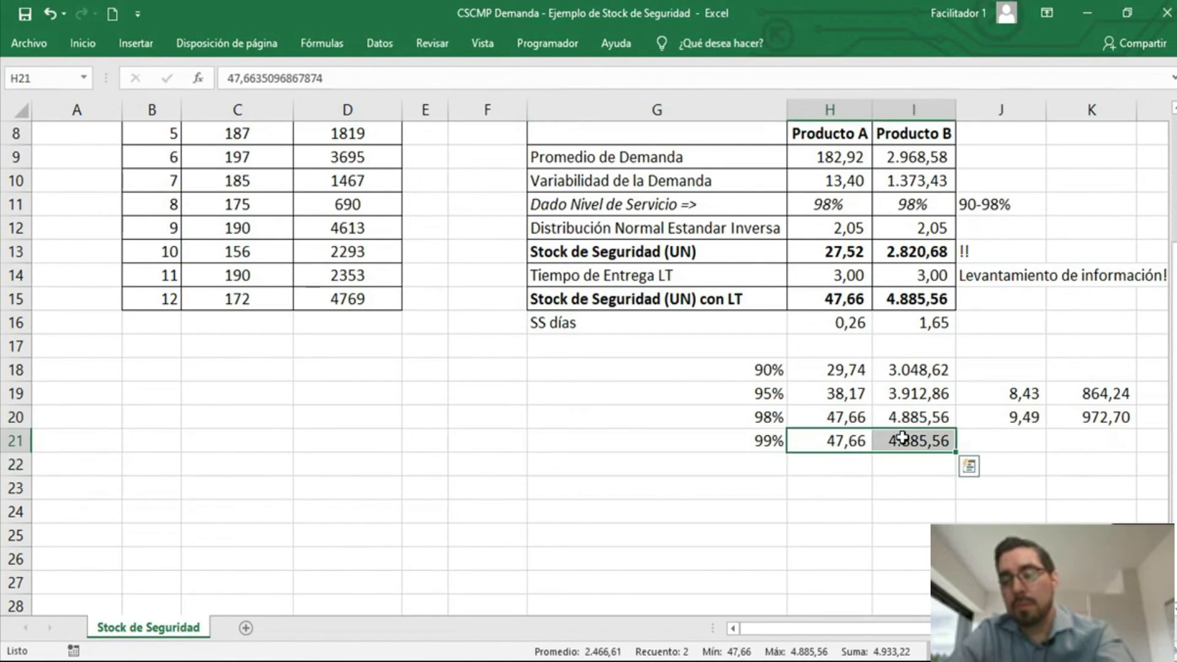
key(Delete)
Set the service level of both products in H11 and I11 to 99%
click(842, 206)
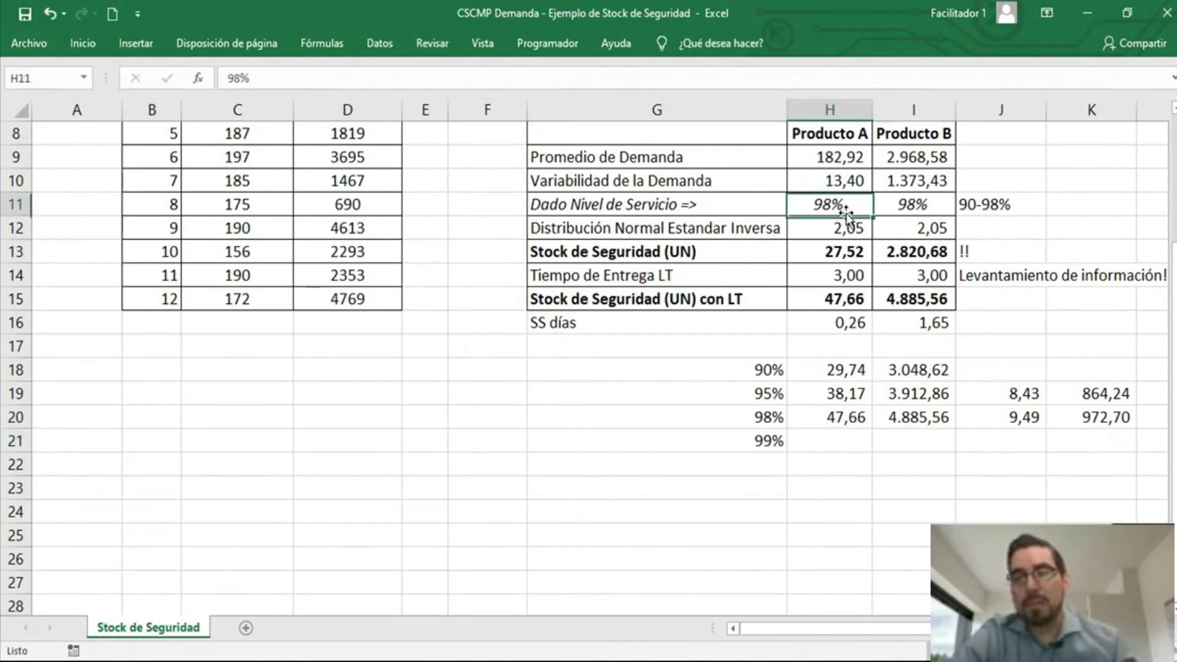
text(99)
key(Return)
click(845, 211)
key(ctrl+c)
key(Right)
key(ctrl+v)
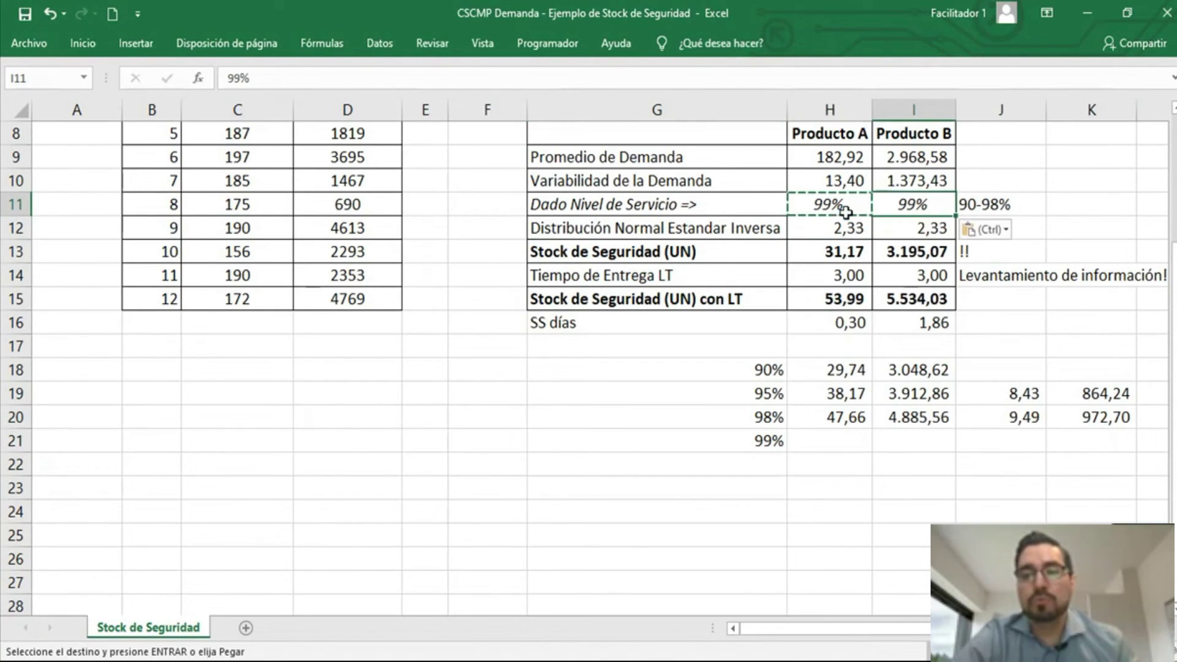
Copy both products' Stock de Seguridad (UN) con LT from H15:I15 into the 99% row at H21:I21 as values only
drag(828, 299, 907, 302)
key(ctrl+c)
key(ctrl+q)
key(Escape)
click(829, 434)
right_click(829, 434)
click(906, 113)
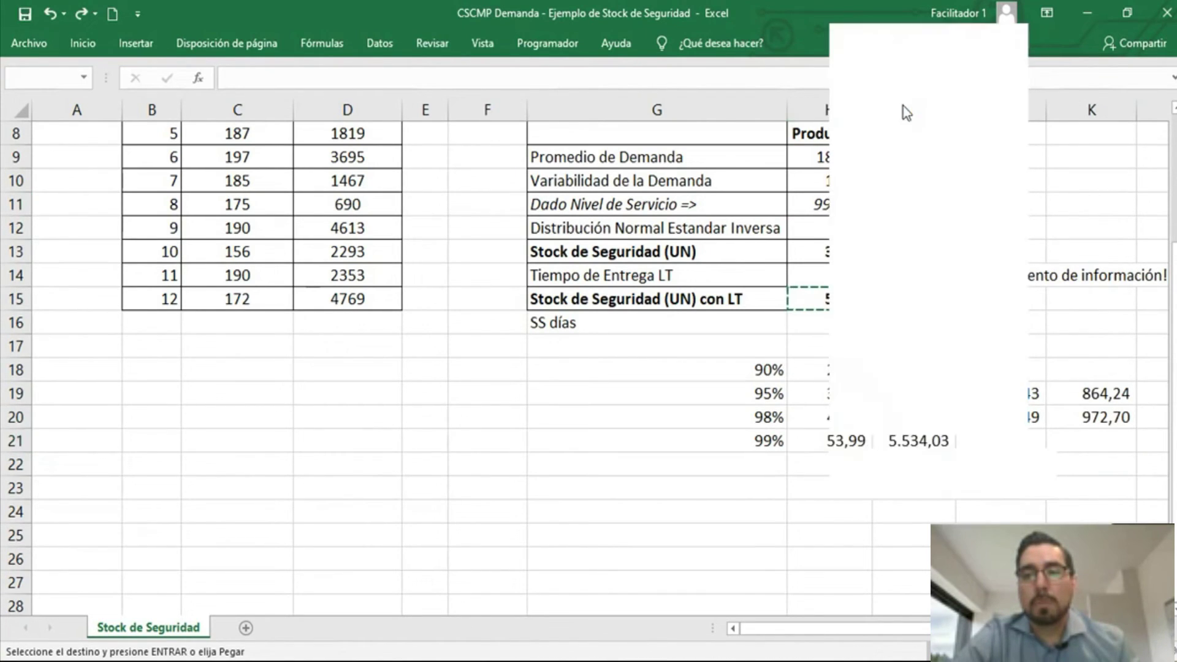
Copy the stock increase formulas of both products from J20:K20 into the 99% row at J21:K21
drag(1008, 421, 1078, 416)
key(Escape)
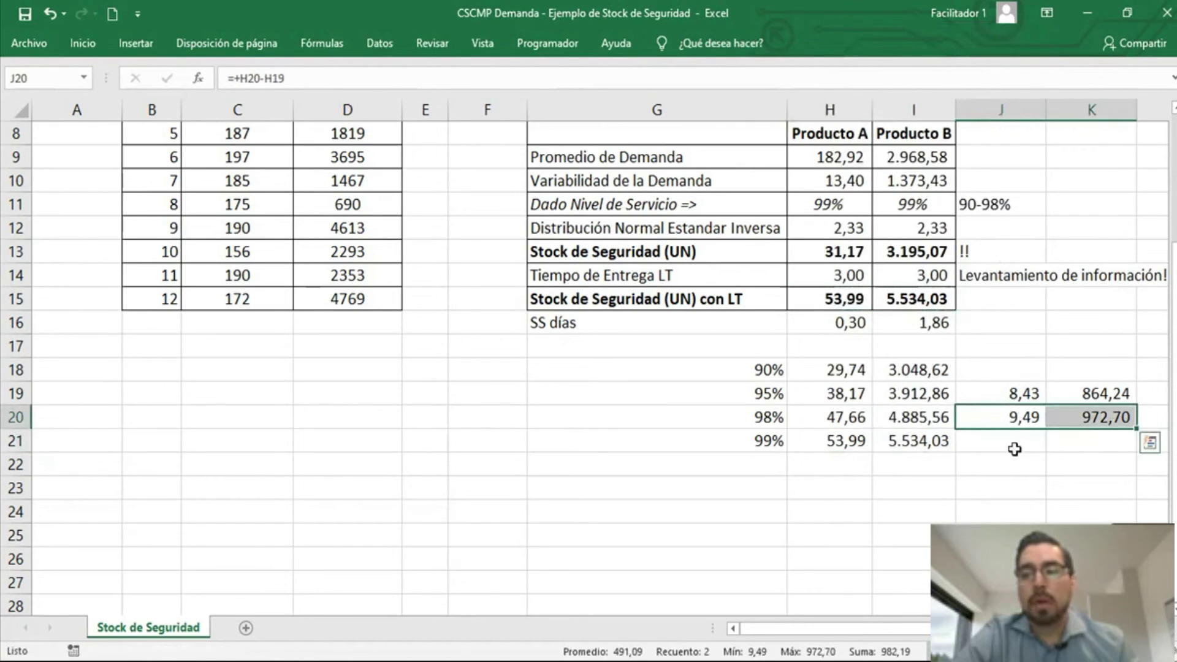
key(ctrl+c)
click(1014, 449)
key(ctrl+v)
click(1014, 449)
Compare both products' stock increases for the 98% to 99% step against the 95% to 98% step across the listed service levels
drag(824, 423, 822, 439)
drag(1109, 441, 1029, 414)
click(991, 418)
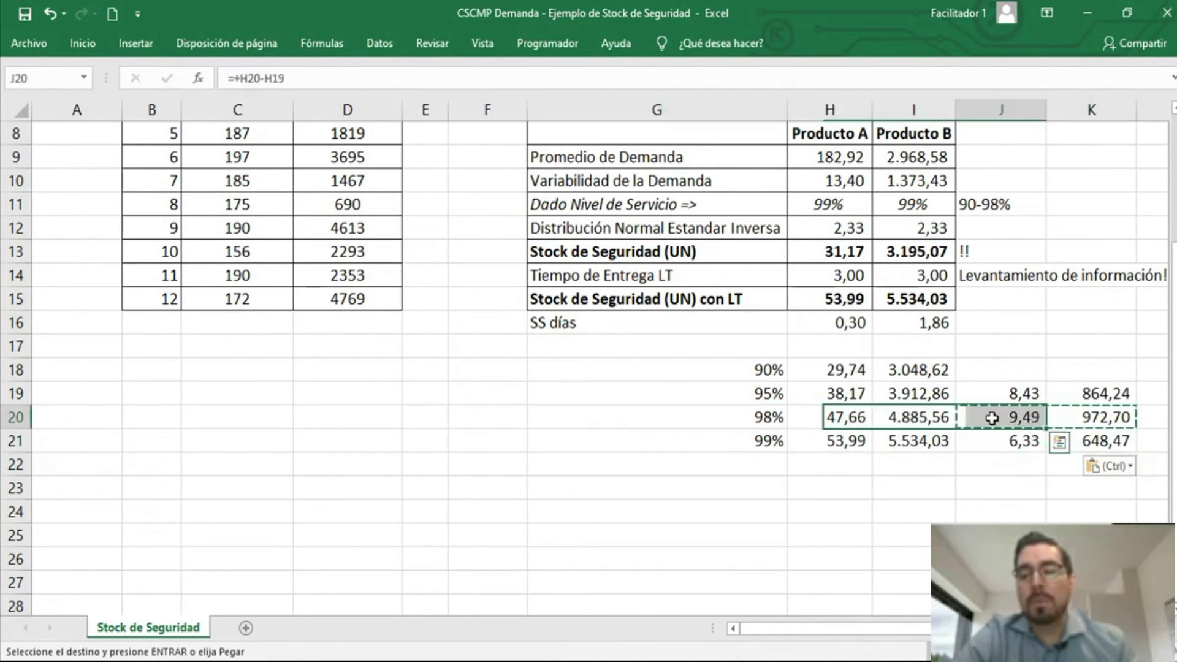
drag(1104, 417, 1025, 426)
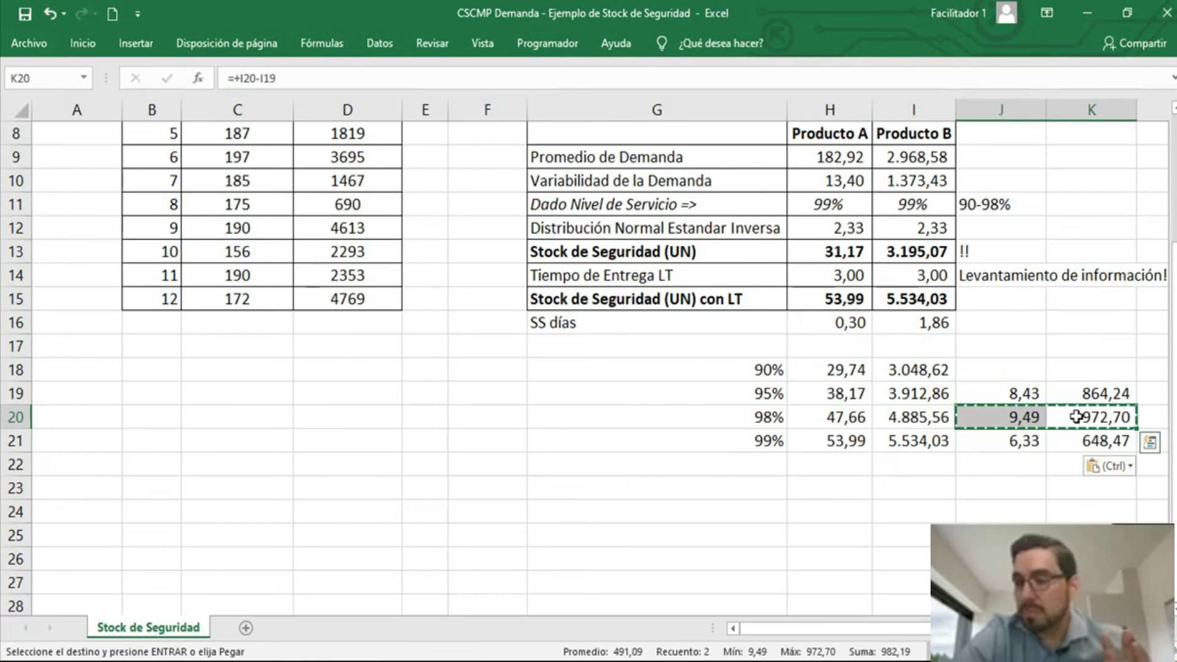
drag(1077, 420, 1017, 419)
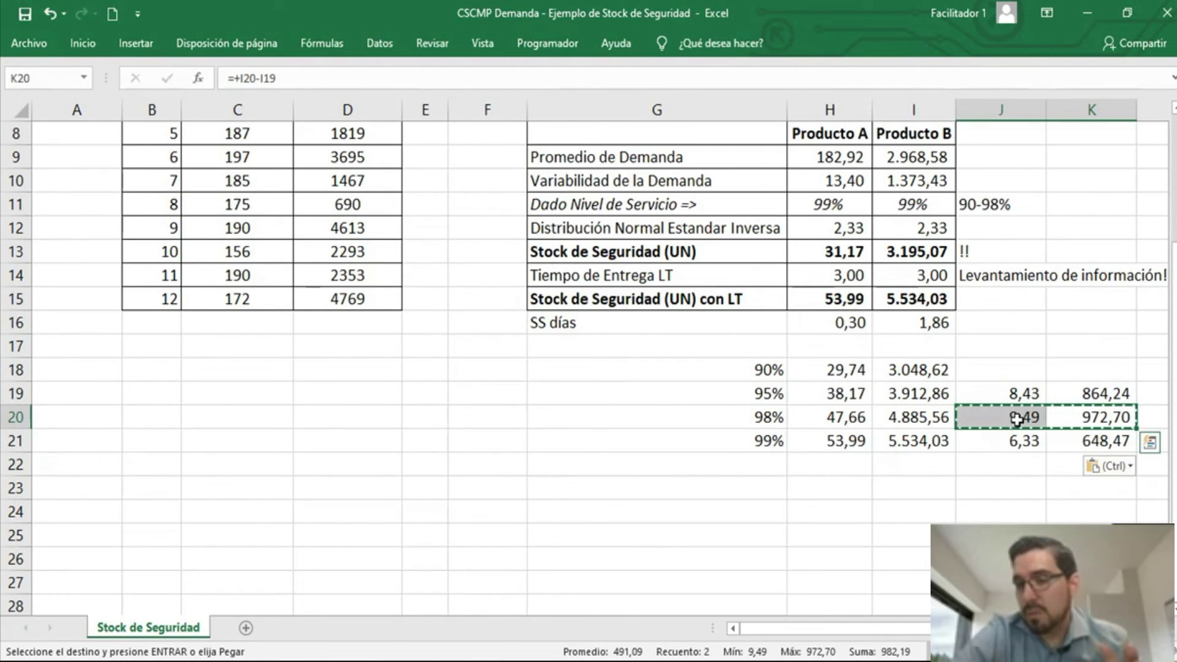
click(1090, 441)
drag(1051, 441, 1011, 441)
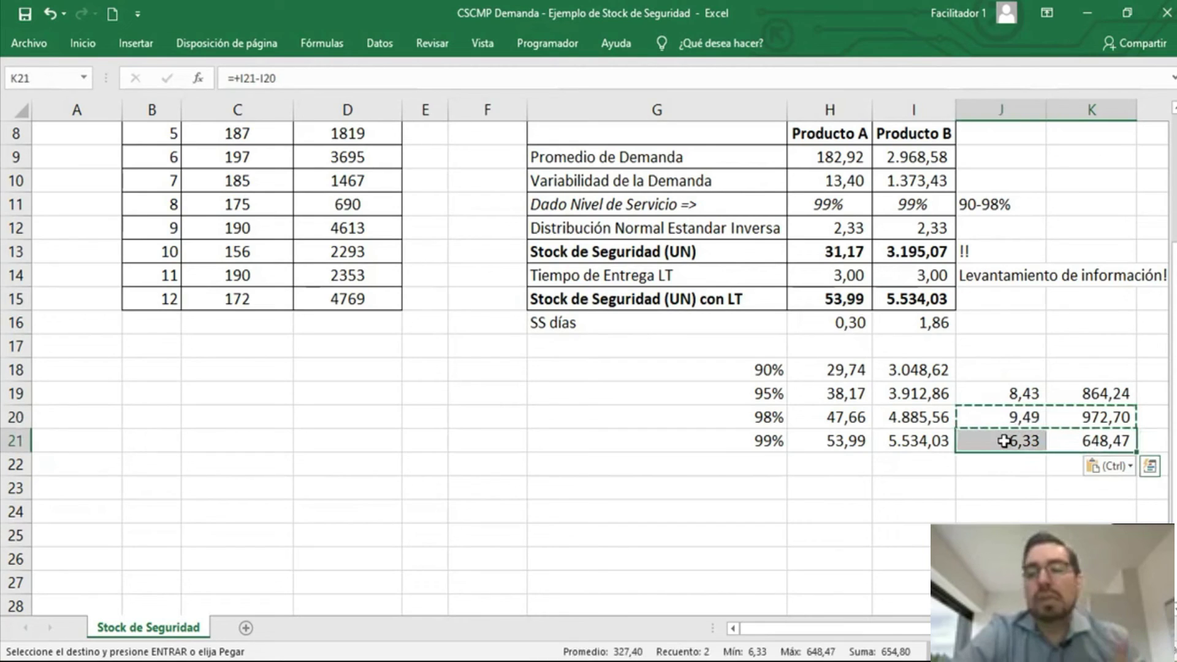
drag(748, 368, 746, 441)
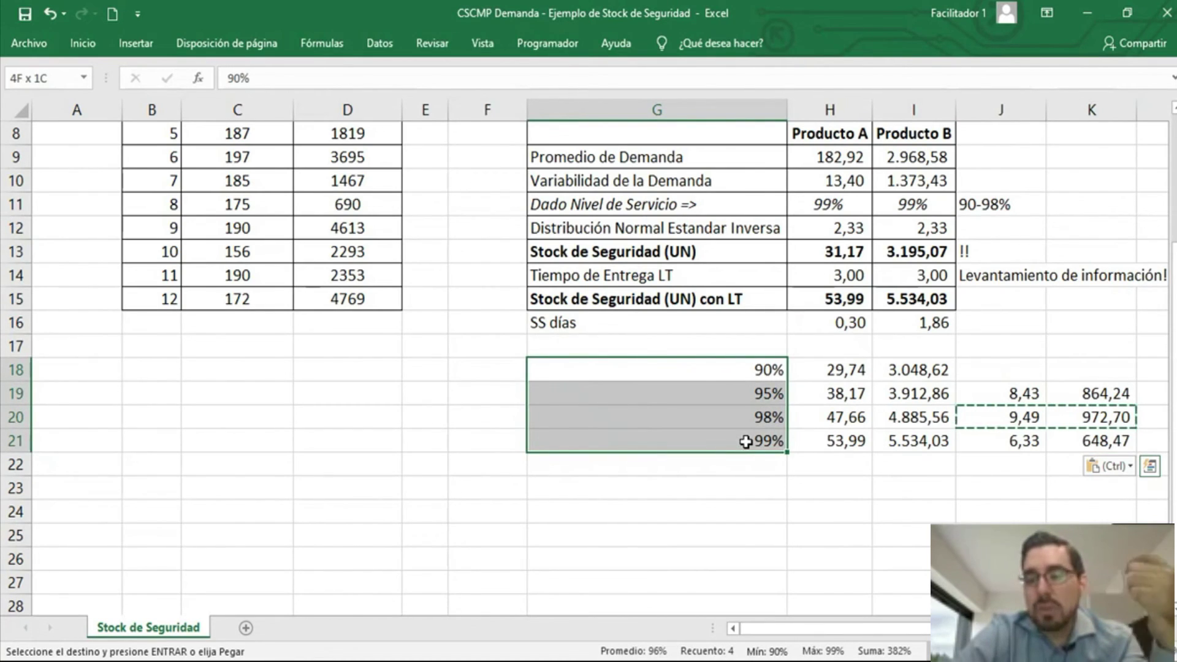
drag(745, 441, 746, 441)
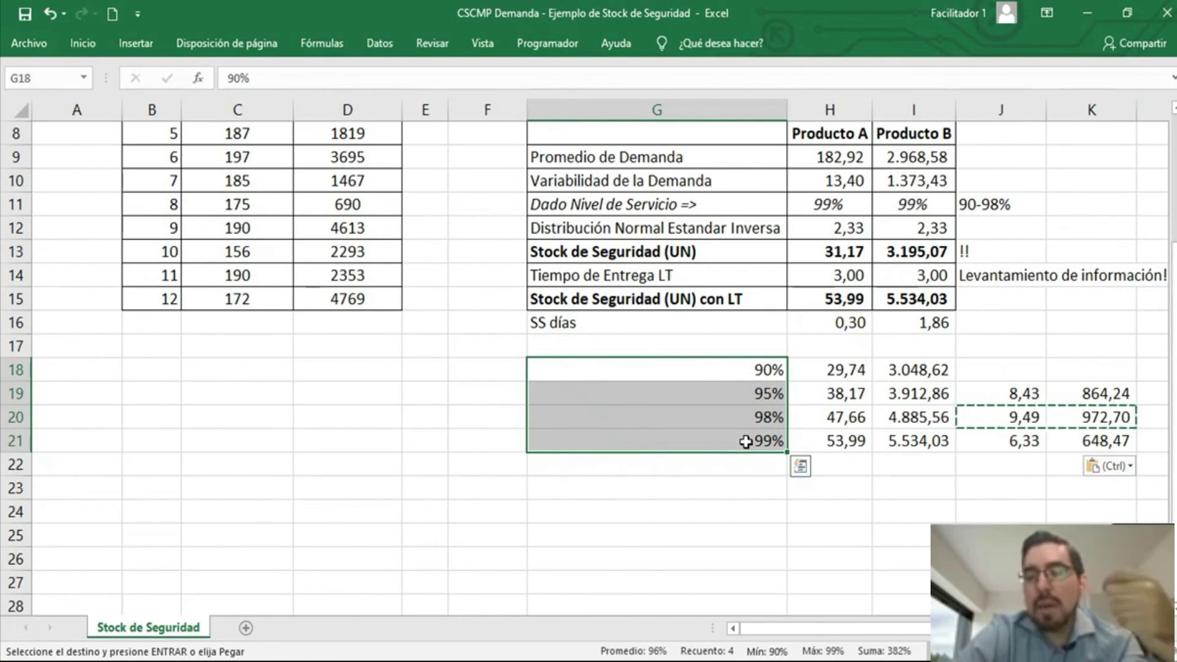
click(827, 439)
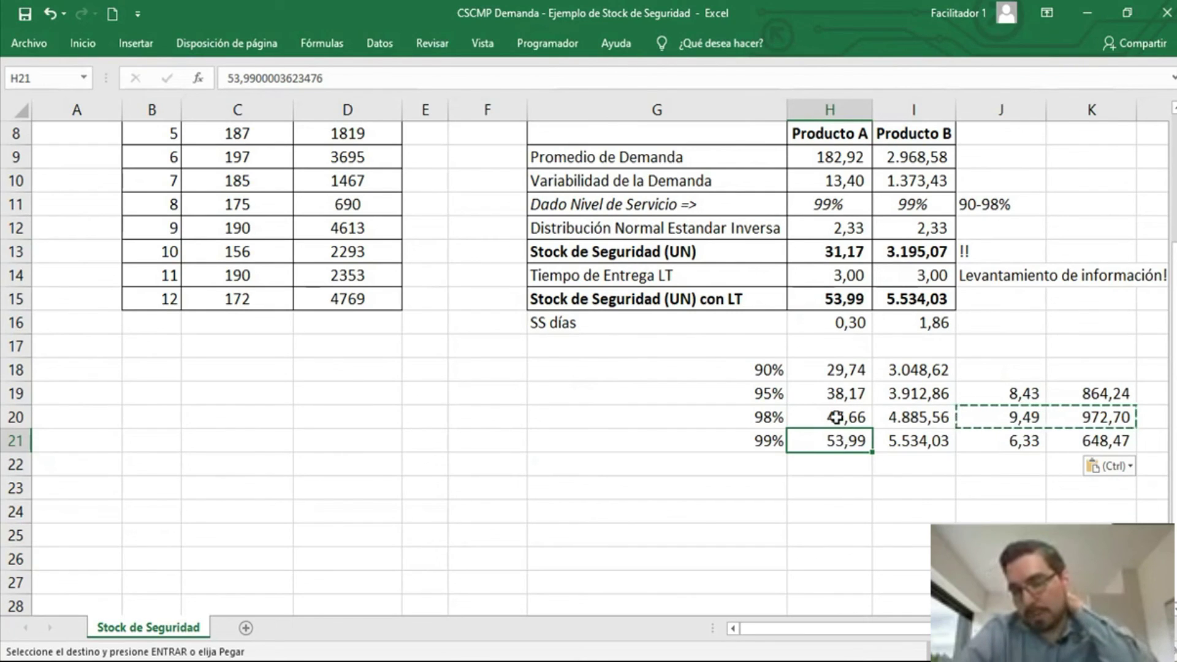
Review the safety stock calculation and select the whole service-level comparison block G18:K21
scroll(846, 384, up, 3)
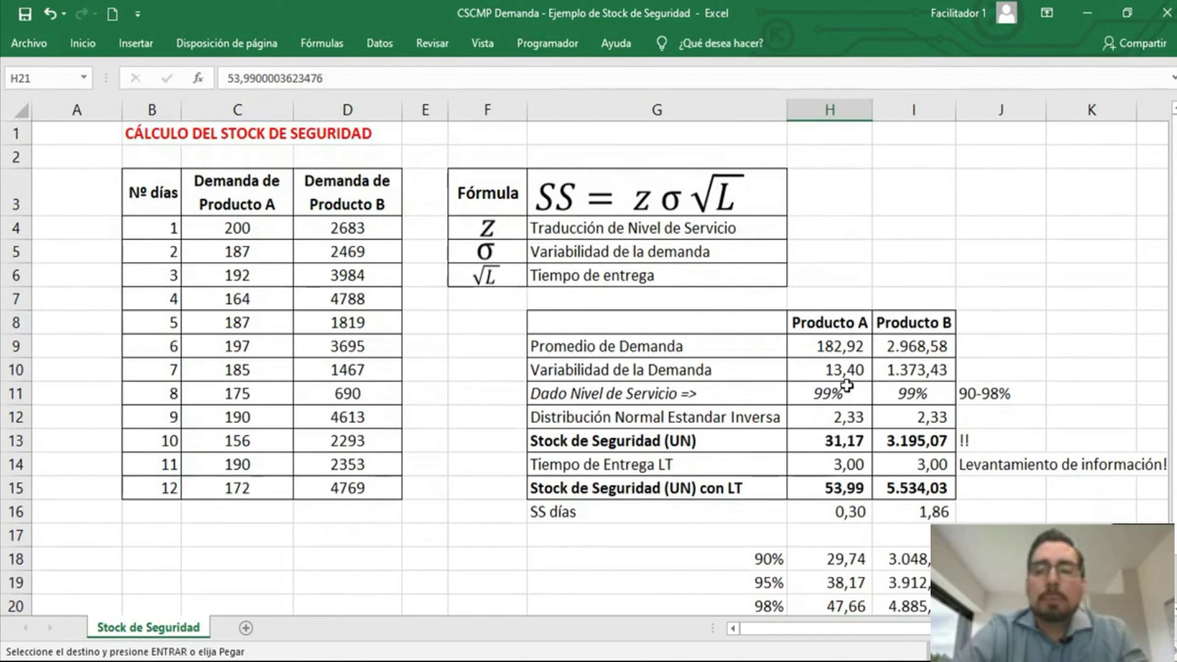
scroll(846, 385, down, 2)
scroll(797, 429, up, 1)
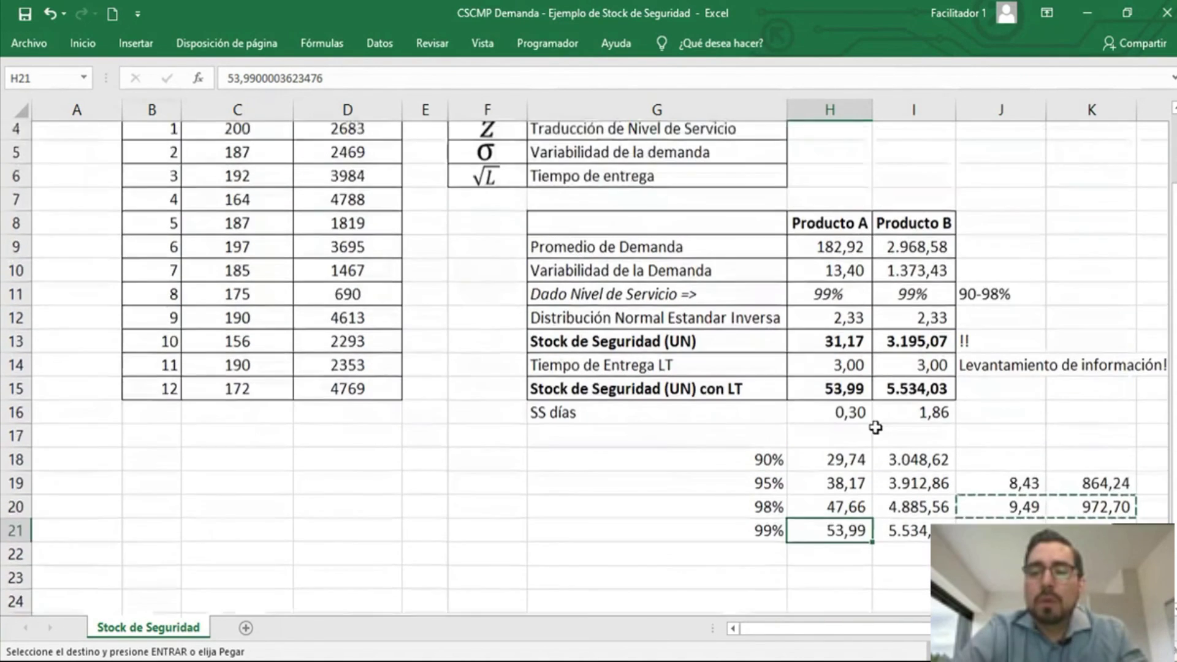
click(768, 466)
drag(768, 465, 1090, 535)
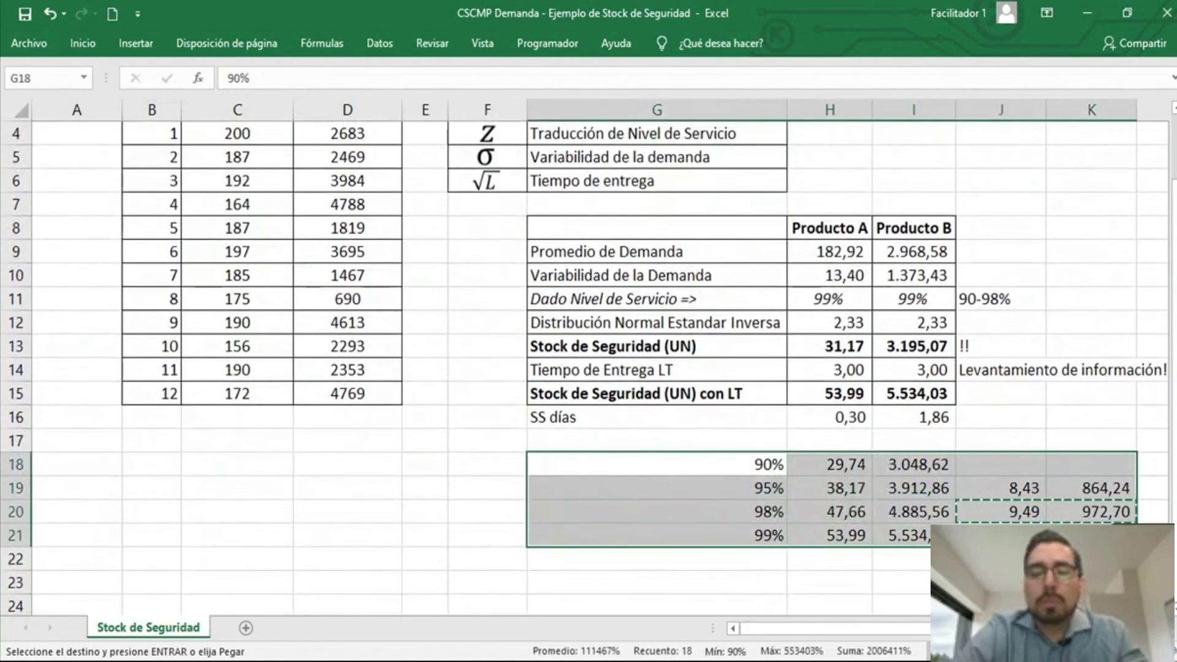